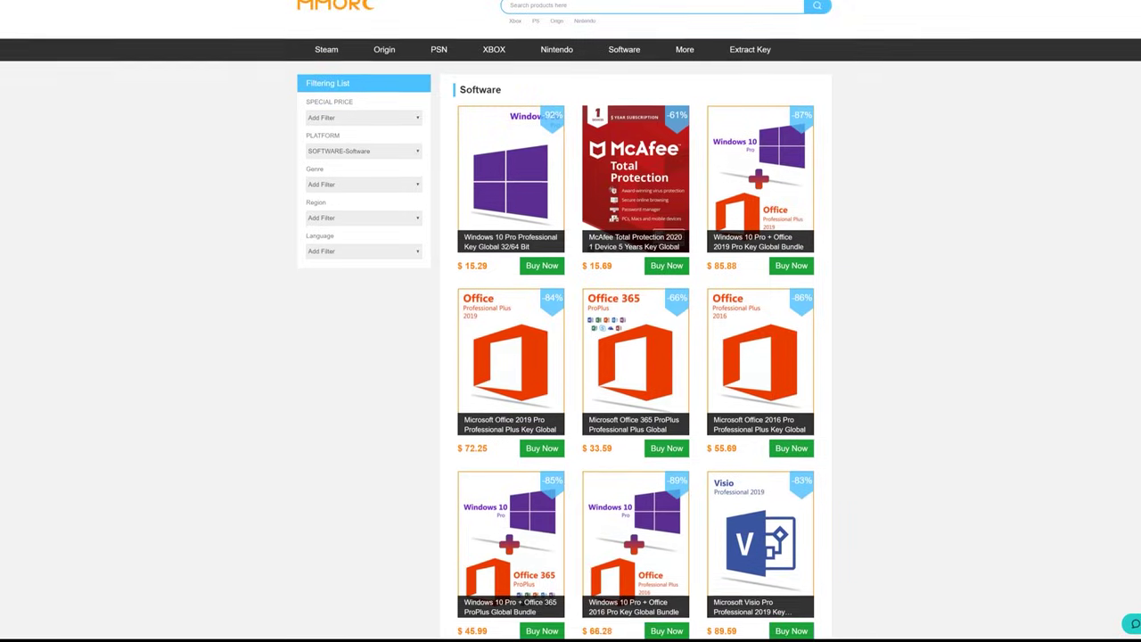
- Find the Windows 10 Home Key Global 32/64 Bit among the software products and add it to the cart for checkout
scroll(571, 321, "down", 4)
scroll(999, 239, "down", 3)
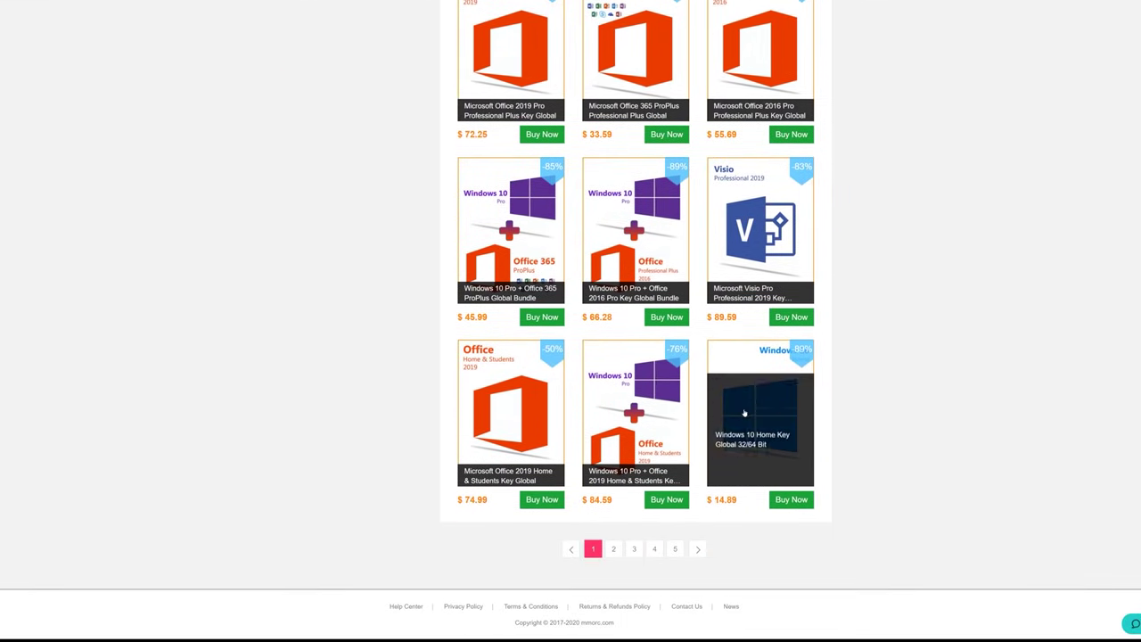
left_click(751, 409)
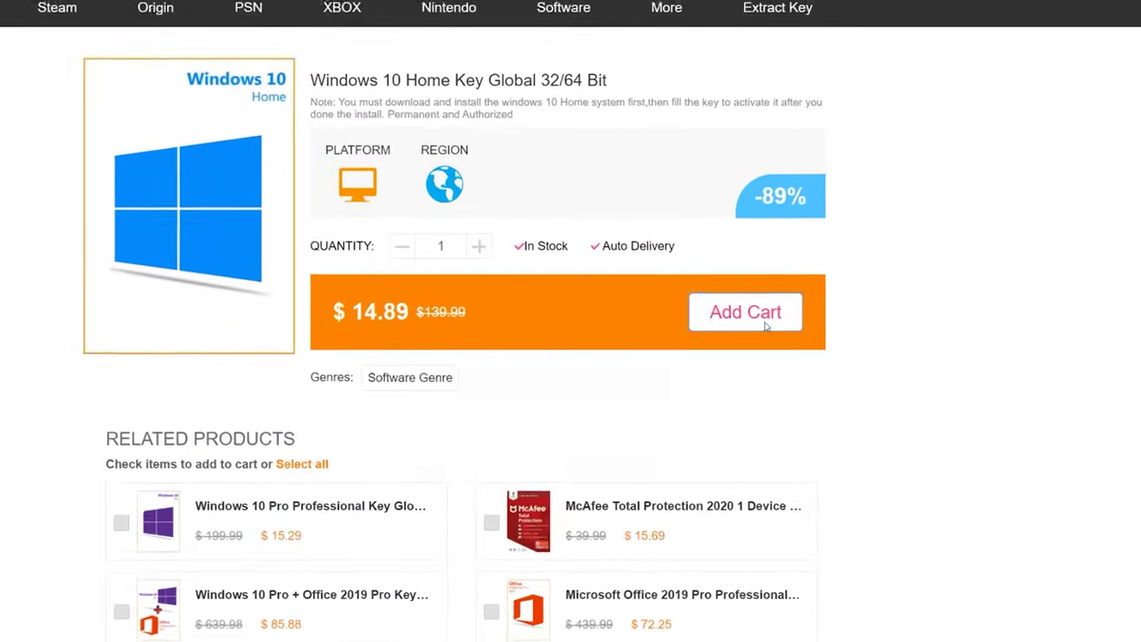
left_click(970, 427)
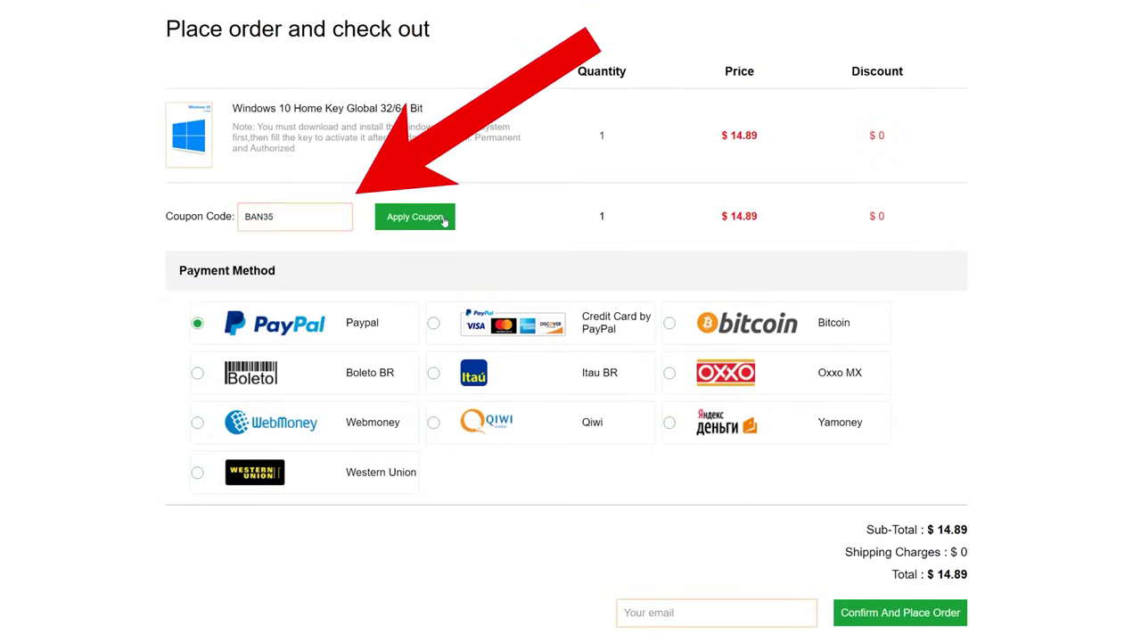
- Apply the coupon code BAN35 to the order and fill in the buyer's e-mail
left_click(443, 219)
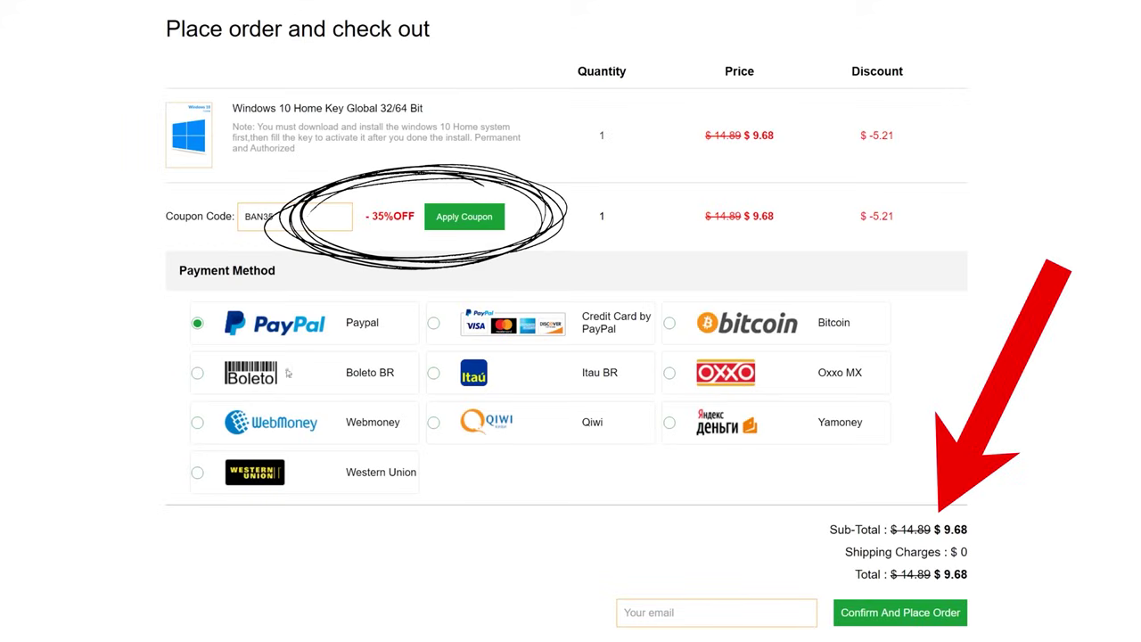
left_click(767, 615)
type("you@yourmai")
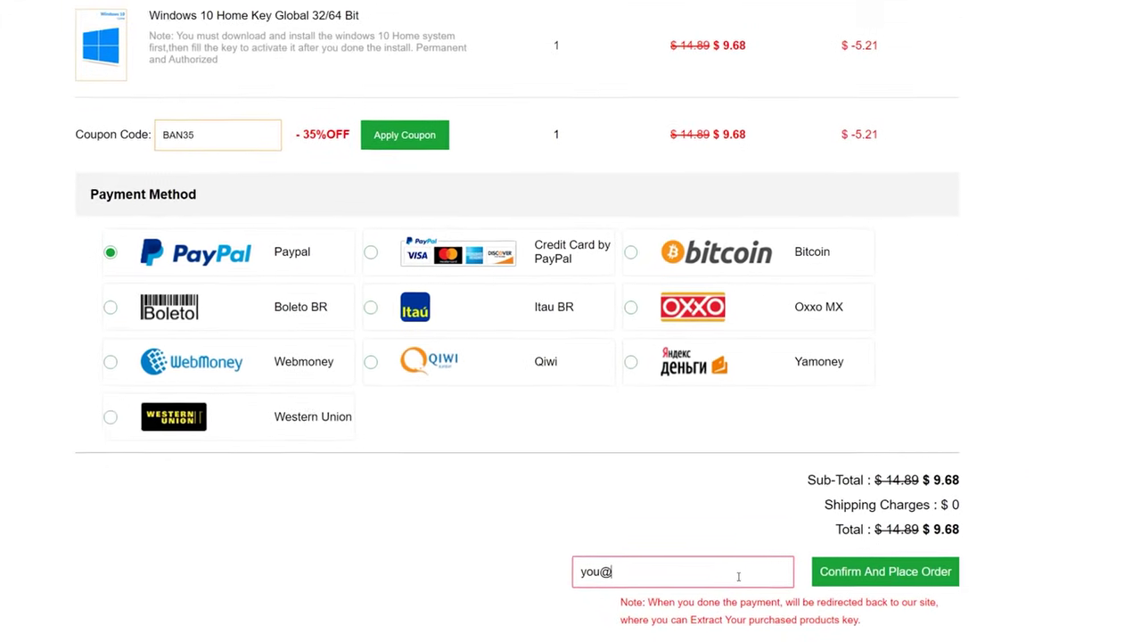
type("l.com")
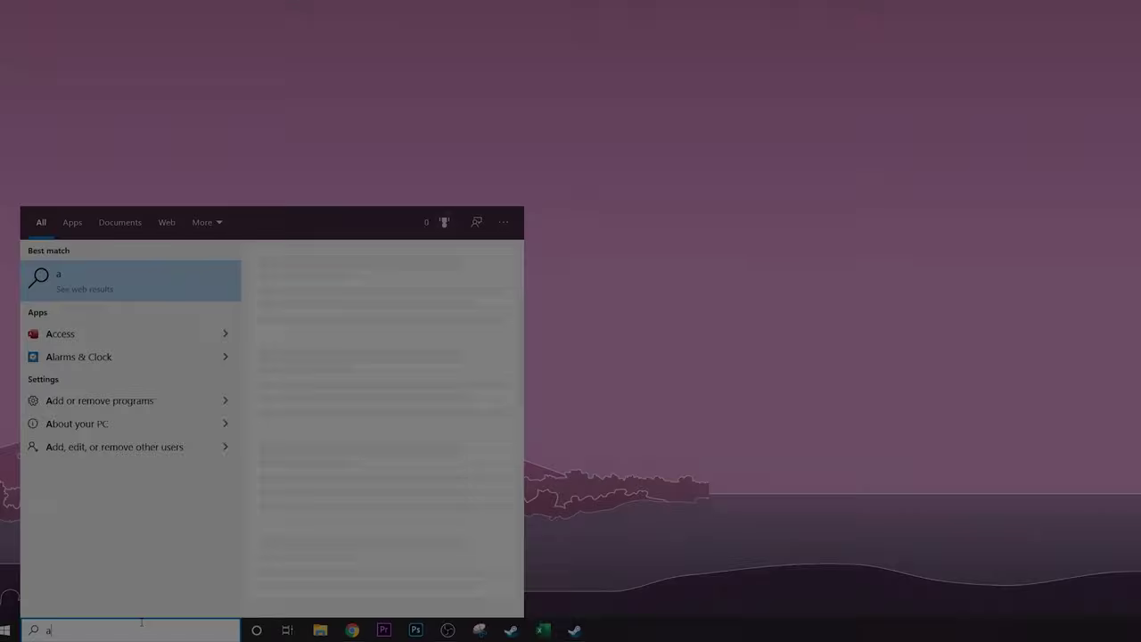
- Search Windows for the Activation settings and open them
type("ctiva")
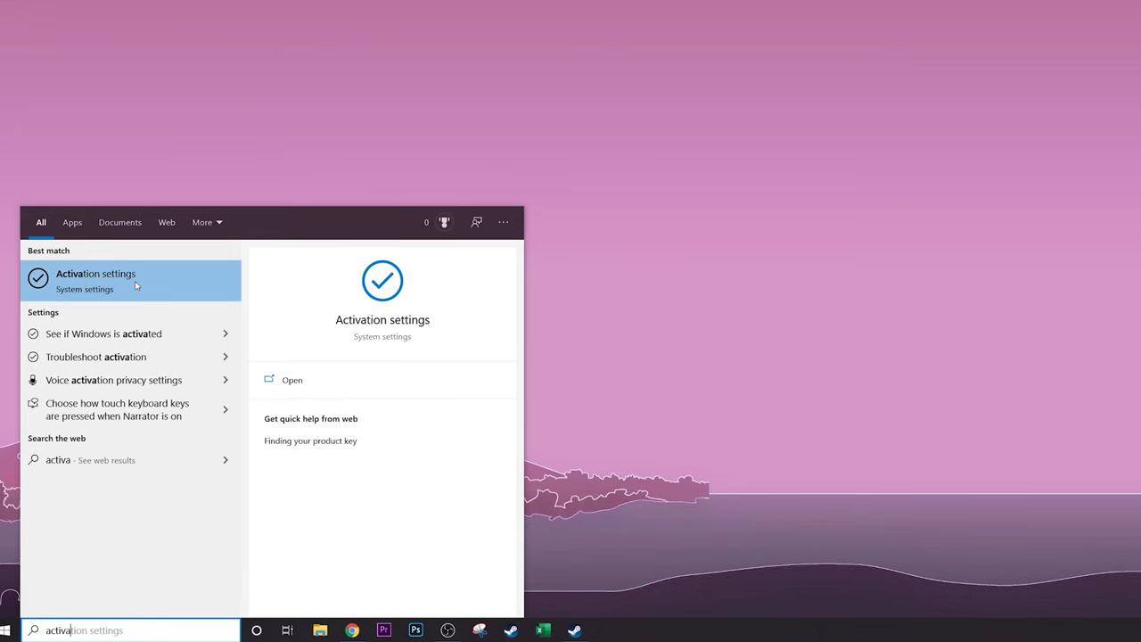
left_click(134, 281)
left_click(540, 373)
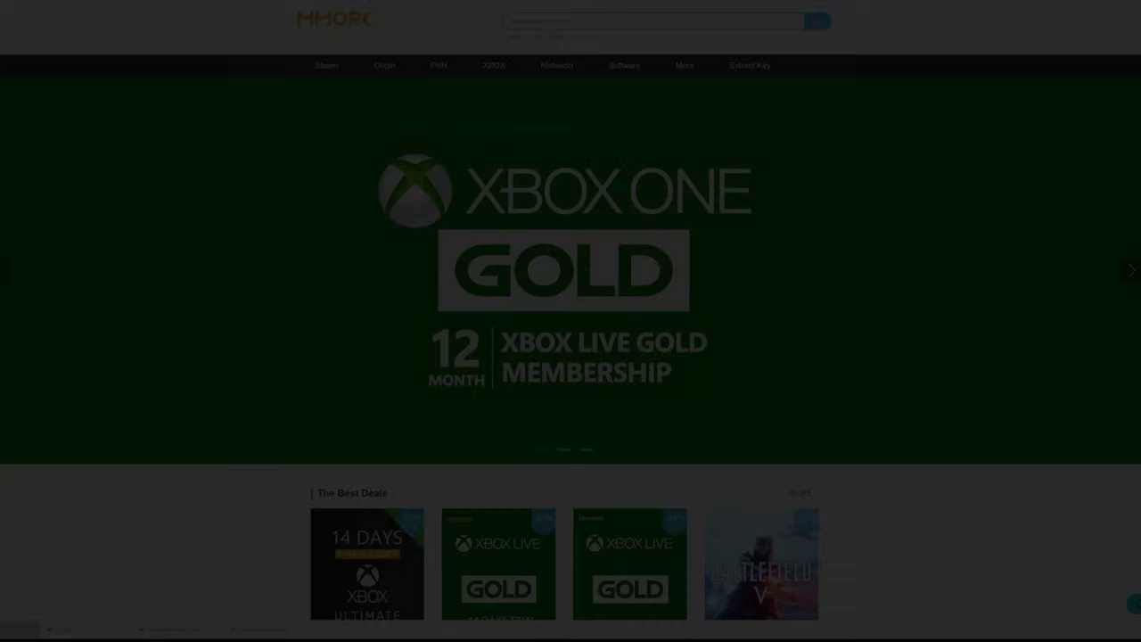
scroll(570, 321, "down", 2)
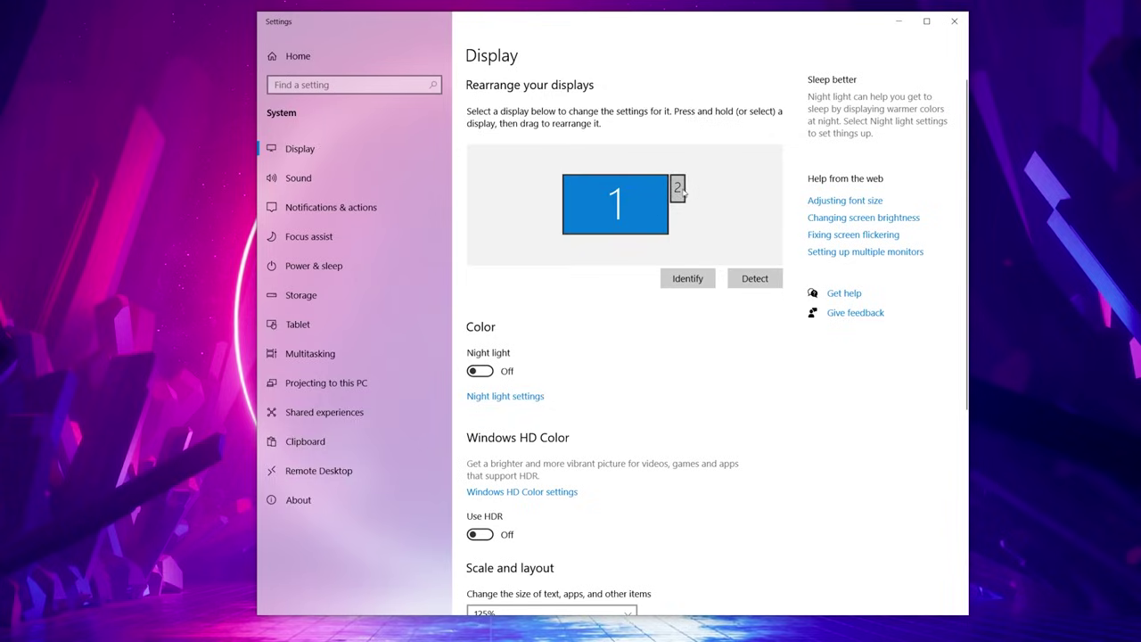
- Select display 2 in the display settings and check its resolution and available orientation options, leaving the orientation as it is
left_click(681, 193)
scroll(740, 335, "down", 4)
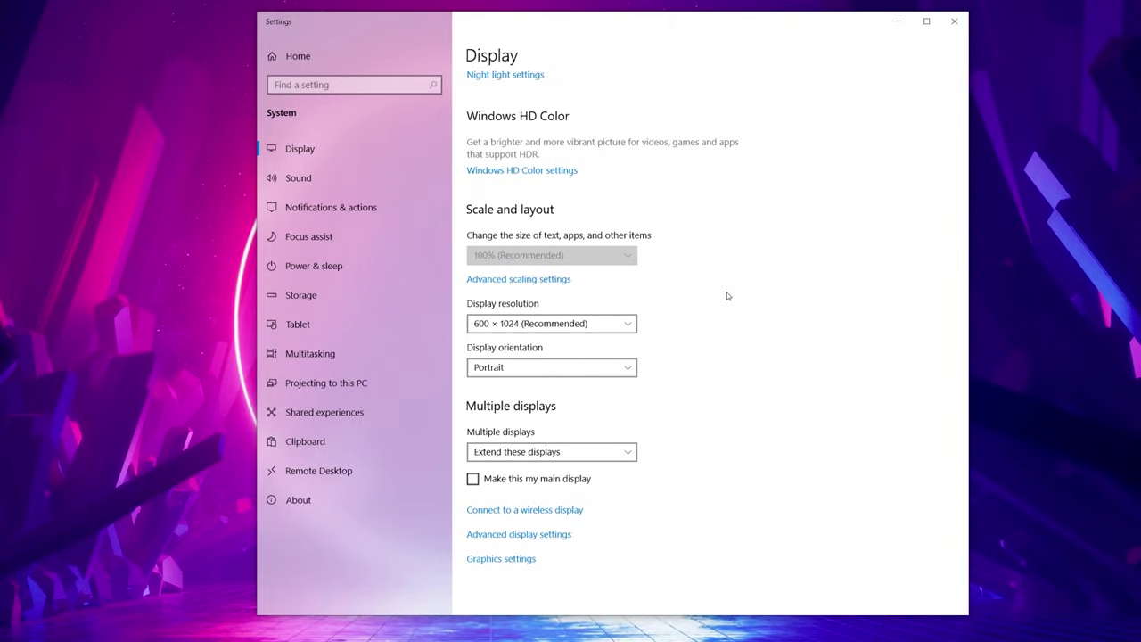
left_click(620, 369)
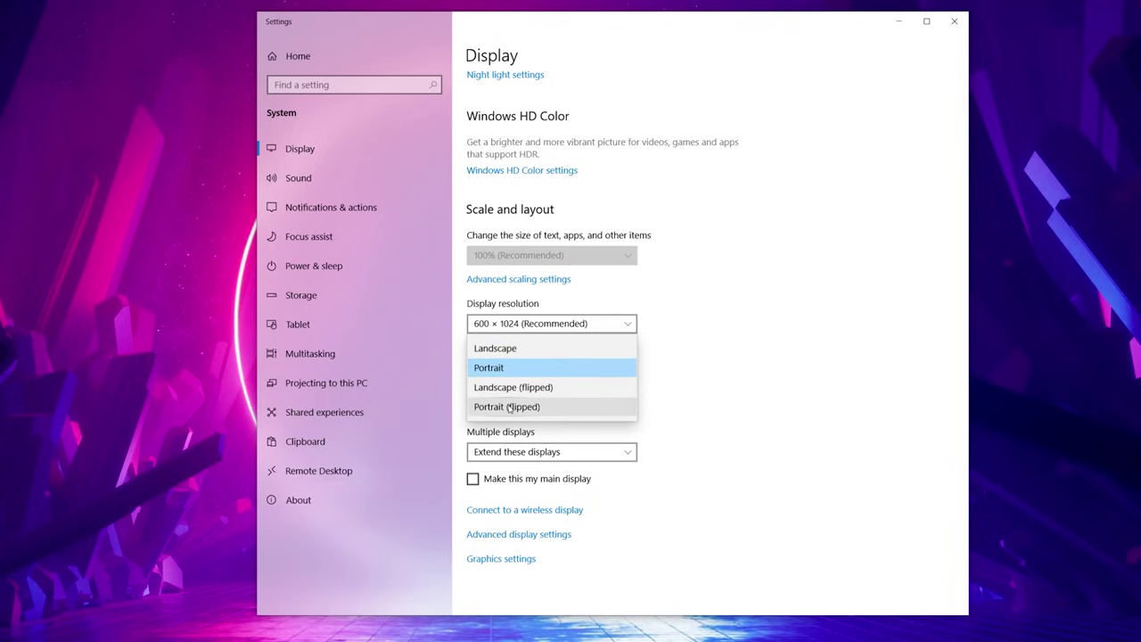
key("Escape")
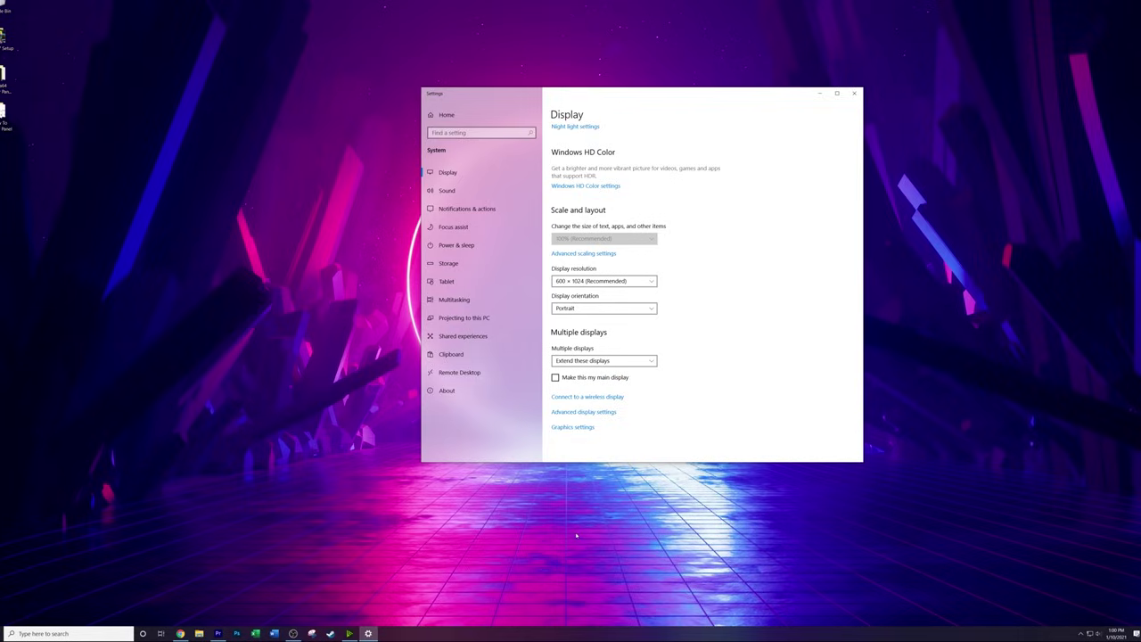
- Open the Windows taskbar settings and look through the options further down the page
right_click(568, 637)
left_click(586, 615)
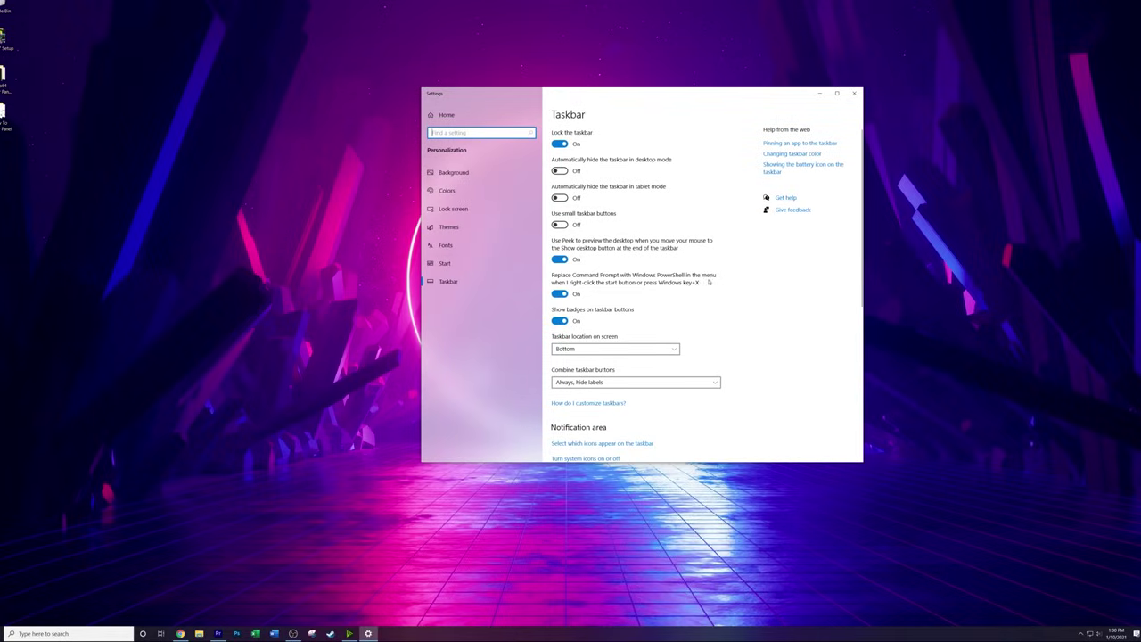
scroll(726, 328, "down", 5)
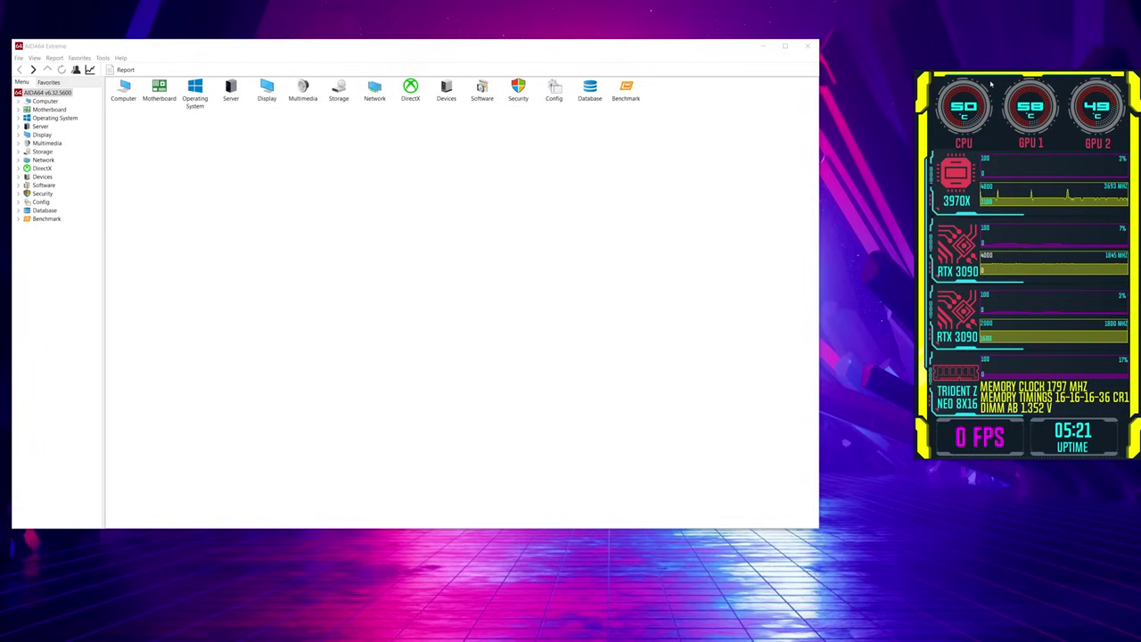
- Shift the sensor panel slightly on the desktop and open the AIDA64 preferences at the SensorPanel page, moving the dialog clear of the panel
mouse_move(989, 83)
left_mouse_down()
mouse_move(1140, 36)
mouse_move(927, 83)
mouse_move(977, 89)
left_mouse_up()
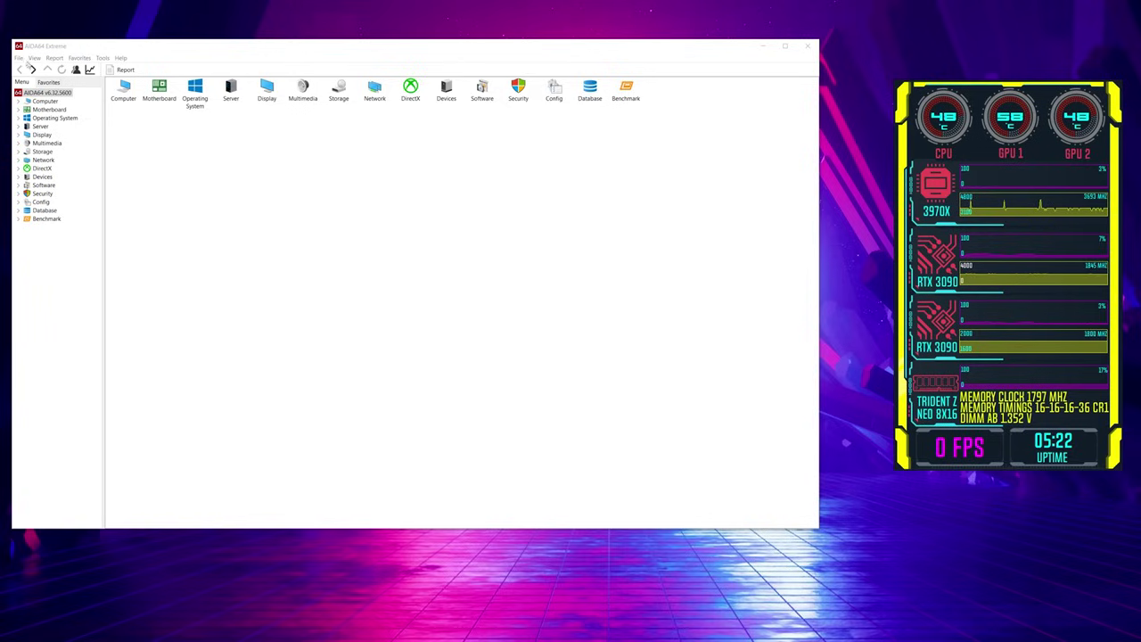
left_click(19, 58)
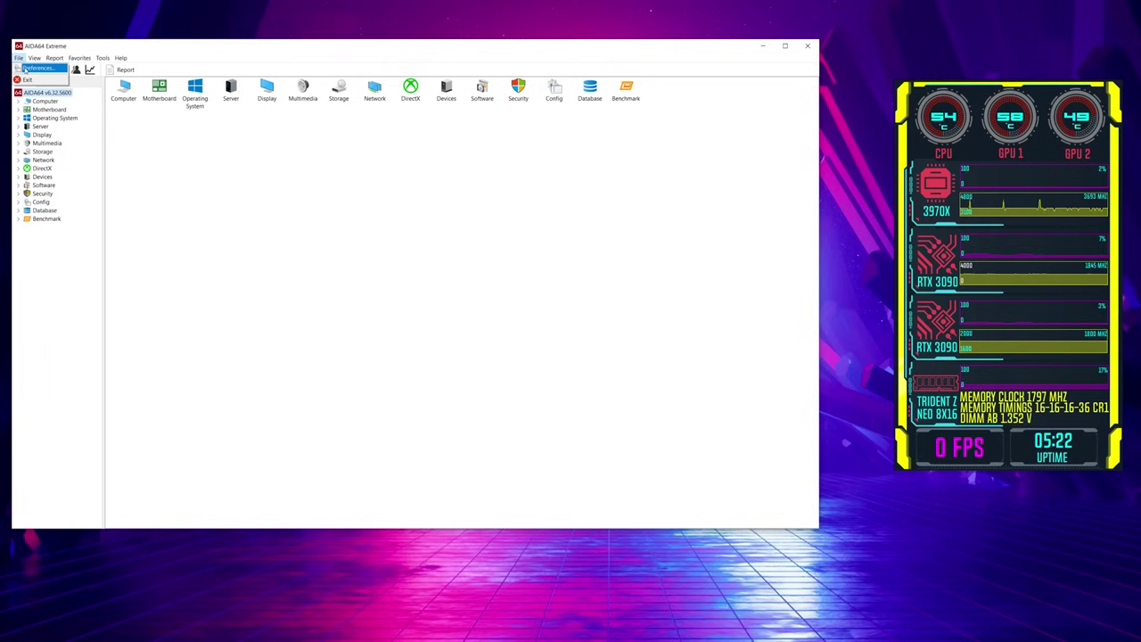
left_click(27, 69)
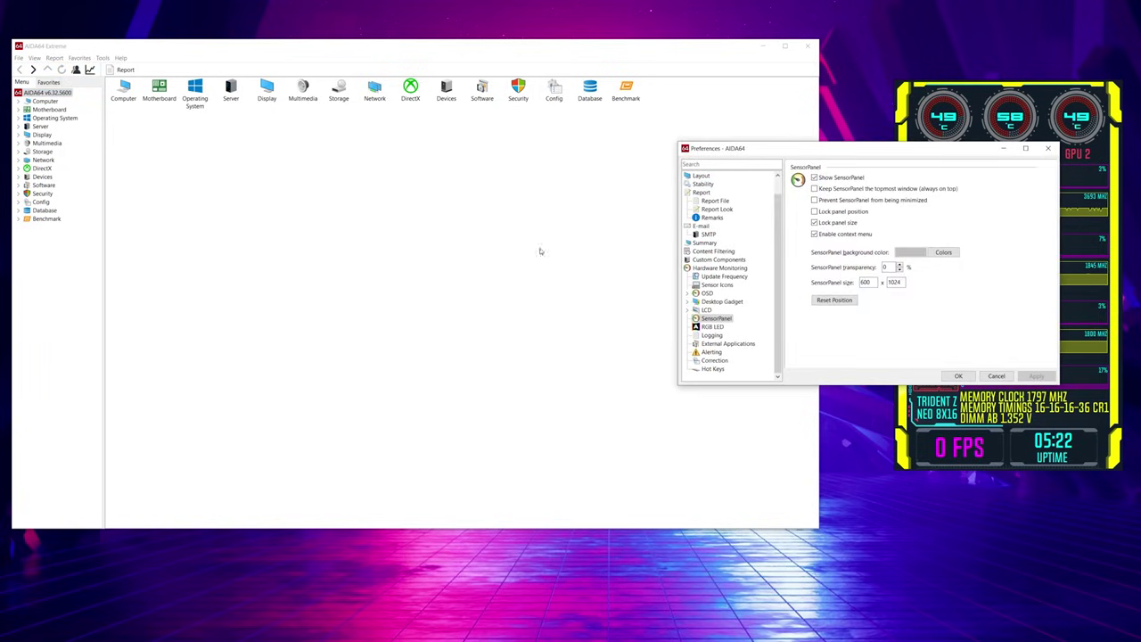
left_click_drag(786, 149, 525, 154)
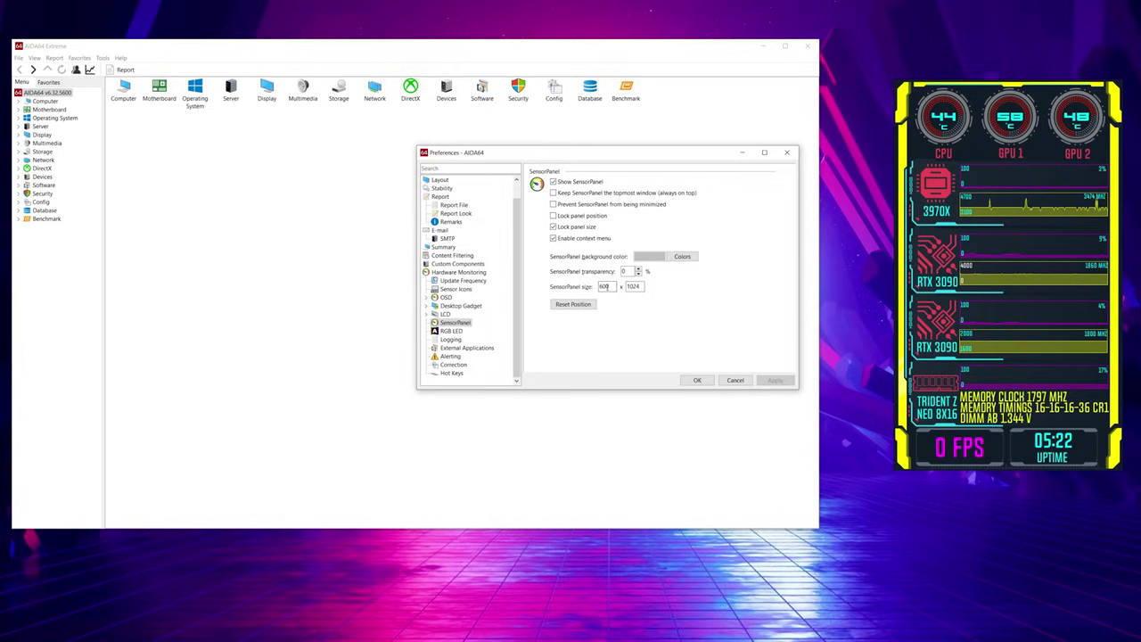
- Check the SensorPanel width and height values and accept the preferences
double_click(606, 286)
key("Tab")
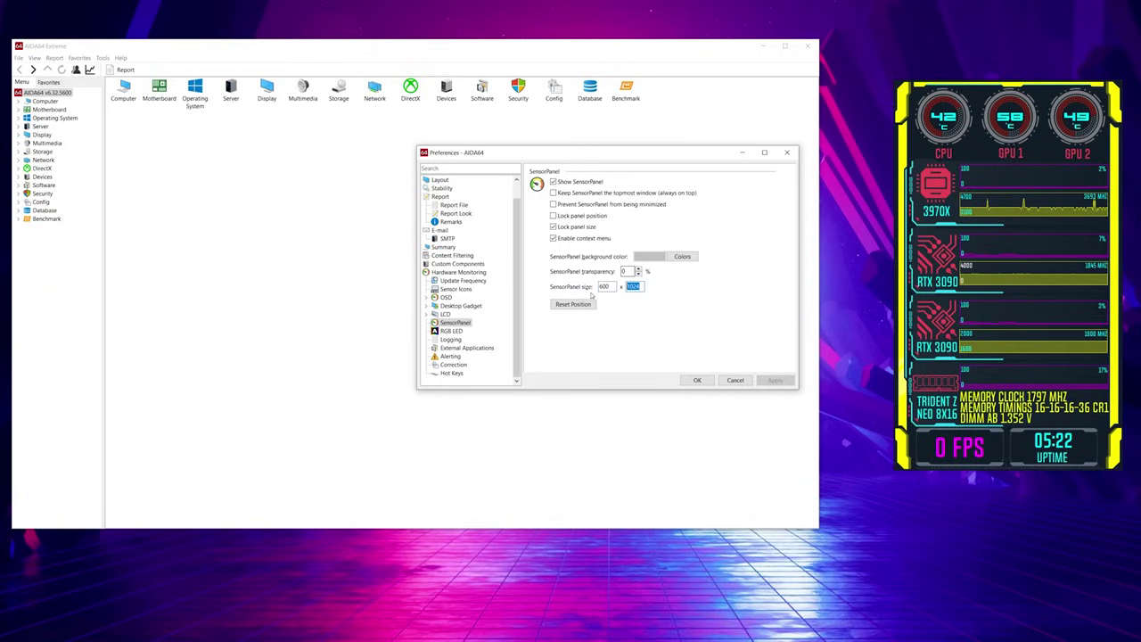
left_click(697, 380)
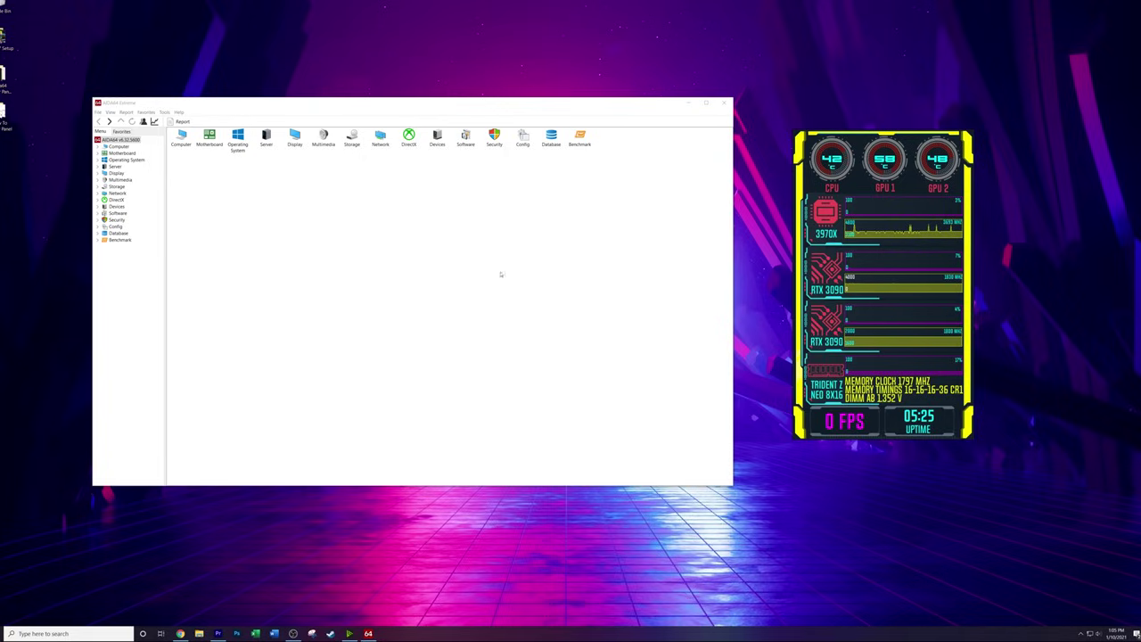
- Switch to Chrome and examine the panel designs and downloadable files posted in the AIDA64 forum topic "Share your SensorPanel"
left_click(180, 632)
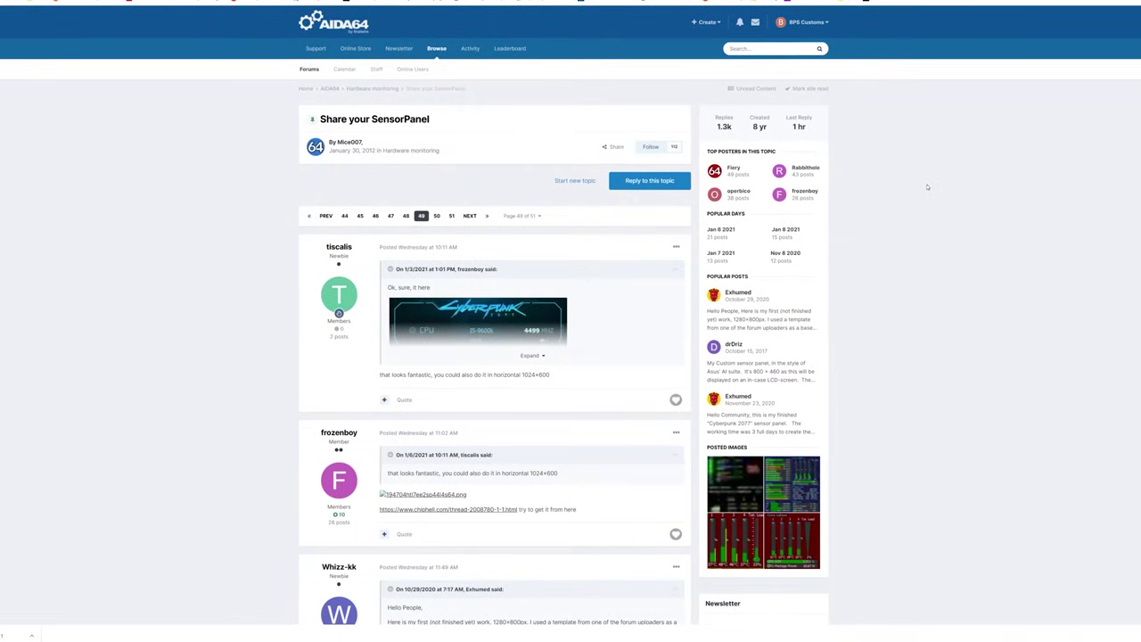
scroll(922, 186, "down", 2)
scroll(920, 189, "down", 5)
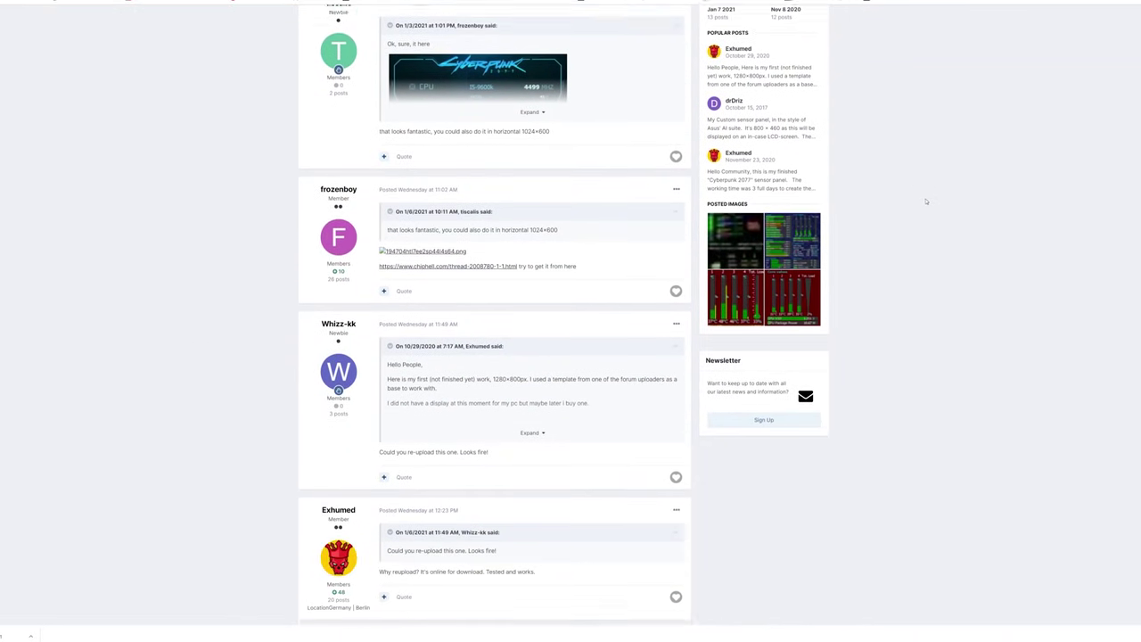
scroll(906, 199, "down", 4)
scroll(883, 196, "down", 10)
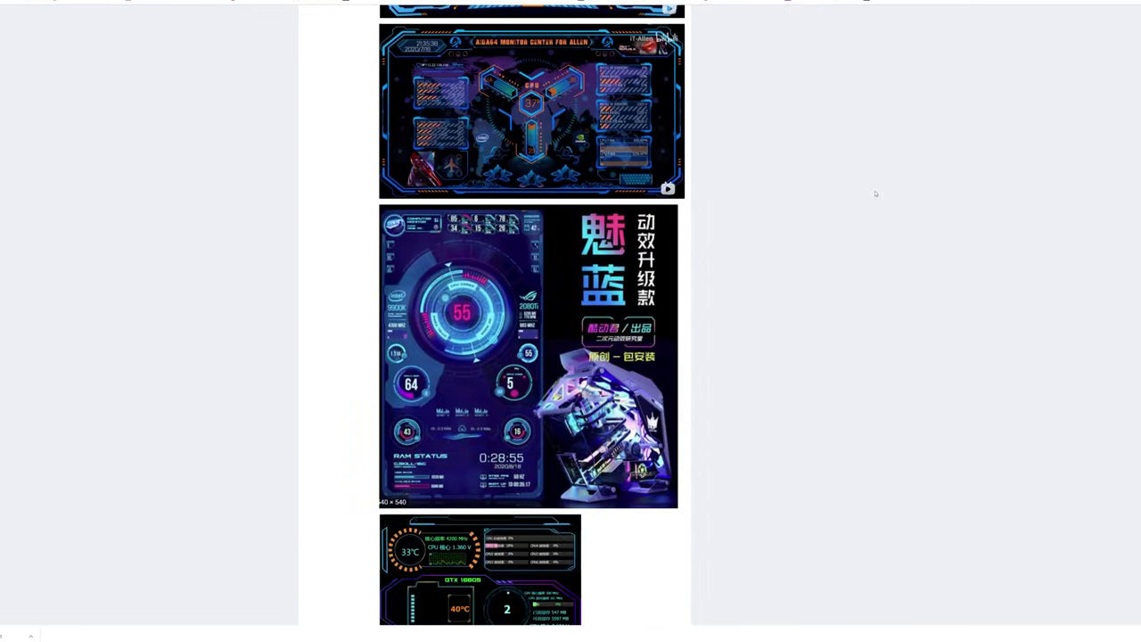
scroll(867, 195, "down", 5)
scroll(739, 198, "up", 1)
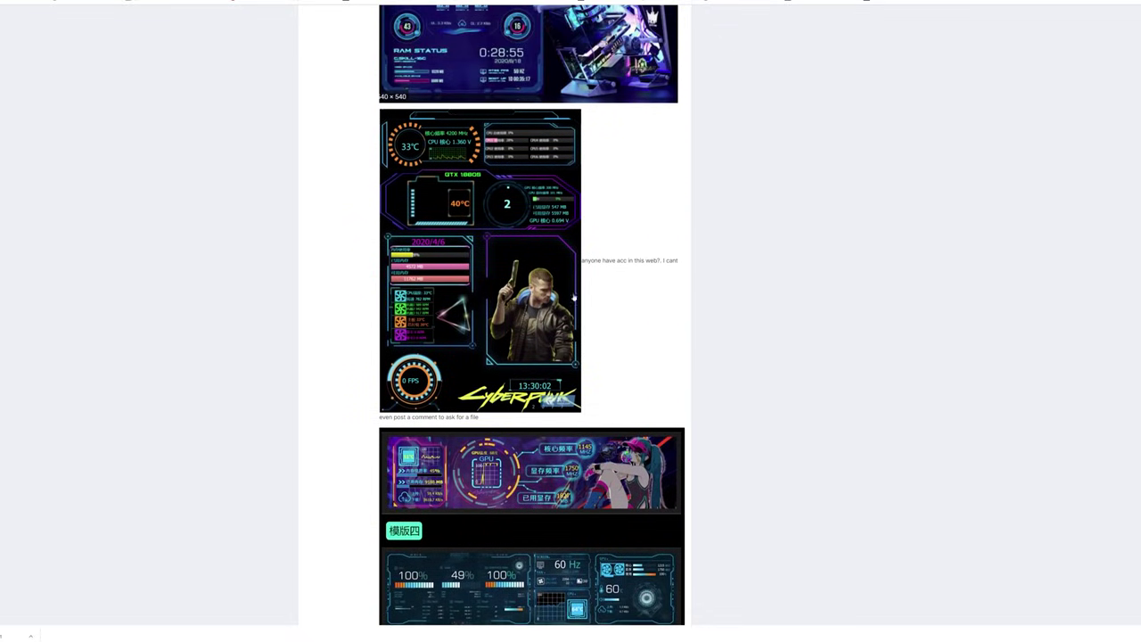
scroll(863, 338, "down", 3)
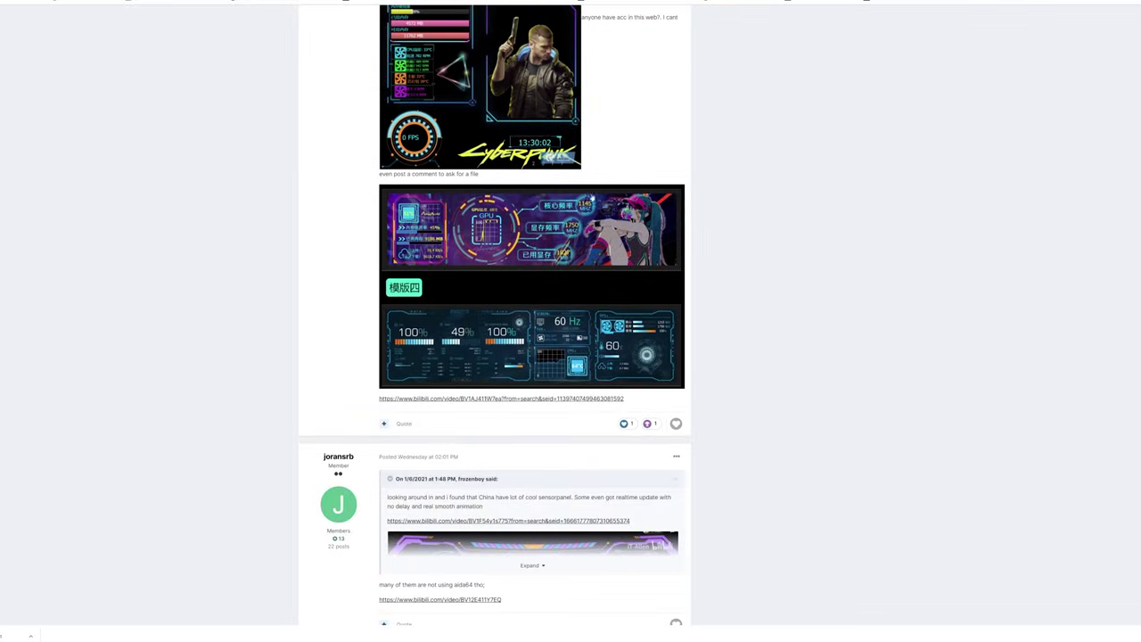
scroll(873, 274, "down", 2)
scroll(833, 274, "down", 8)
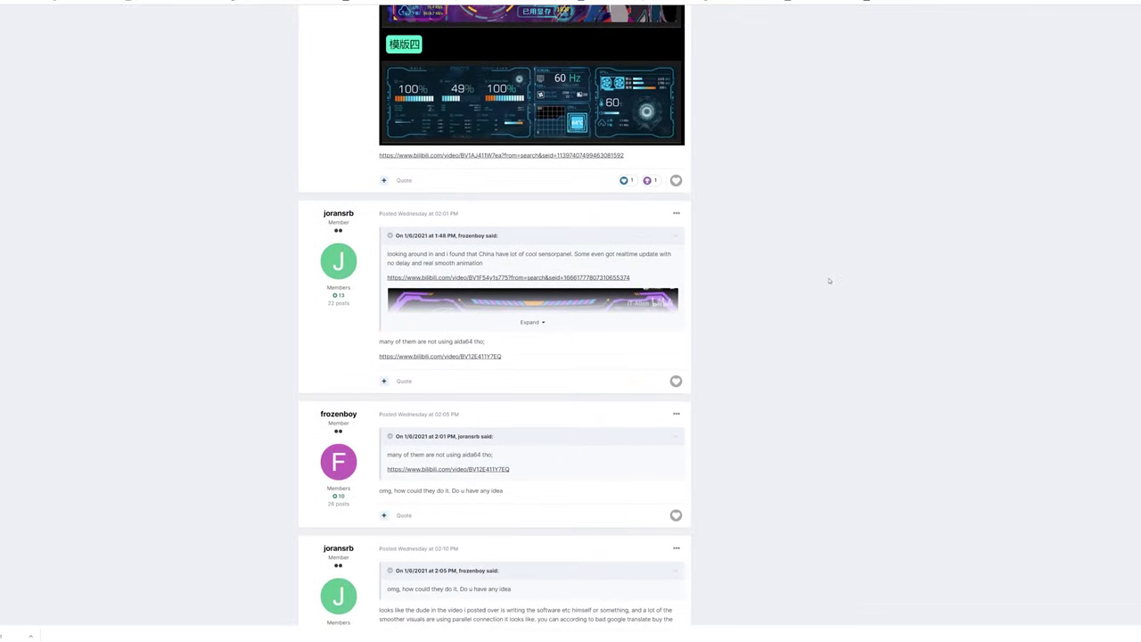
scroll(797, 265, "down", 3)
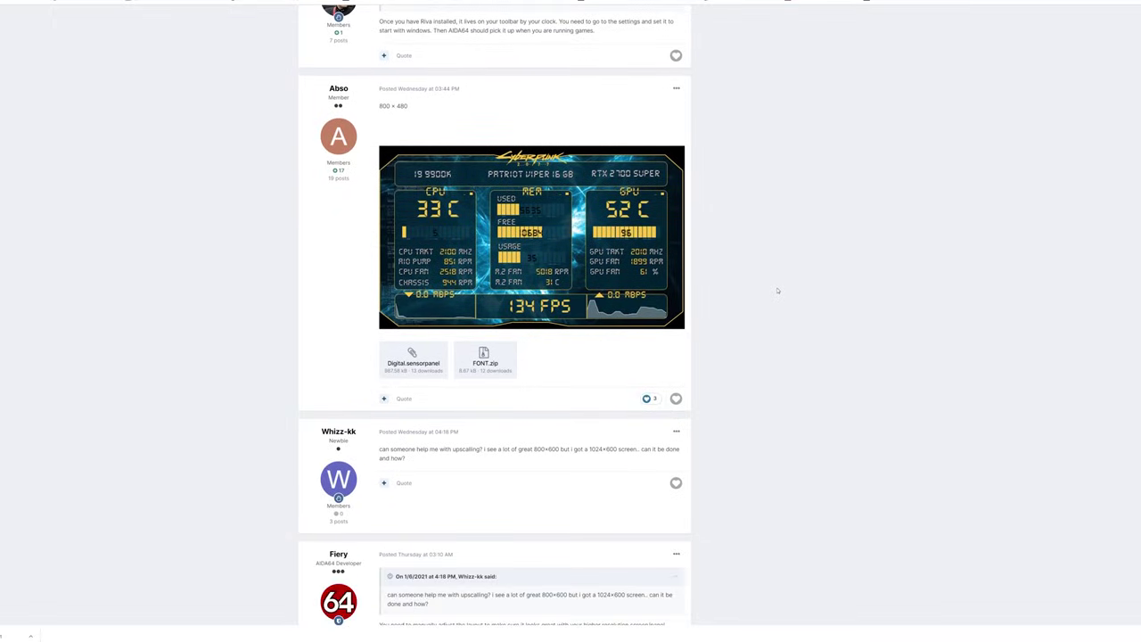
scroll(767, 294, "down", 1)
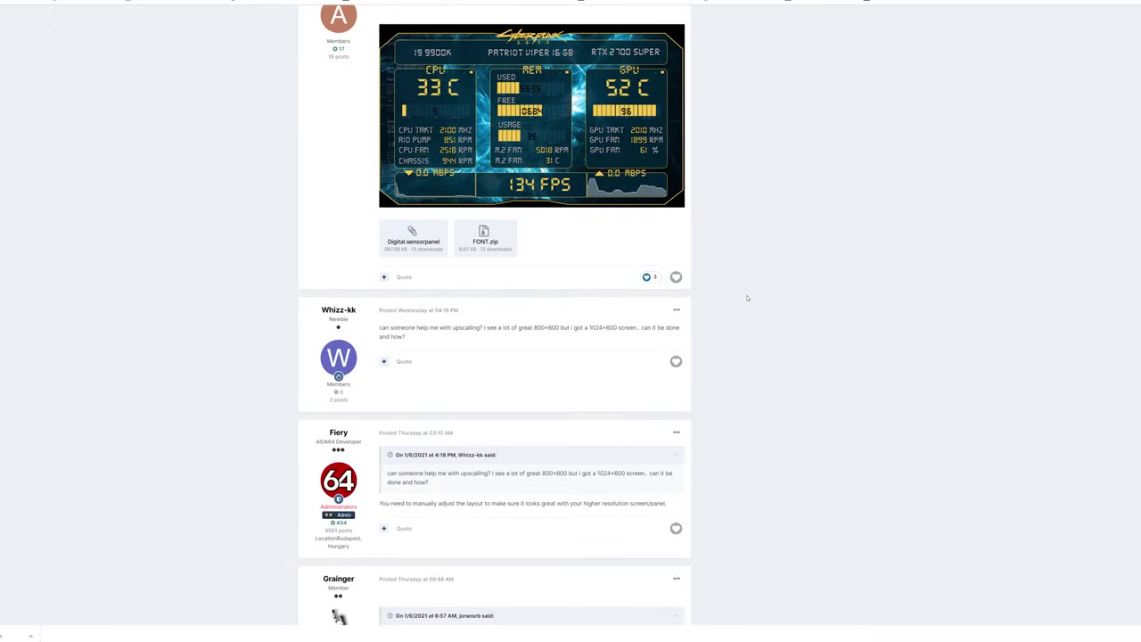
scroll(748, 295, "down", 6)
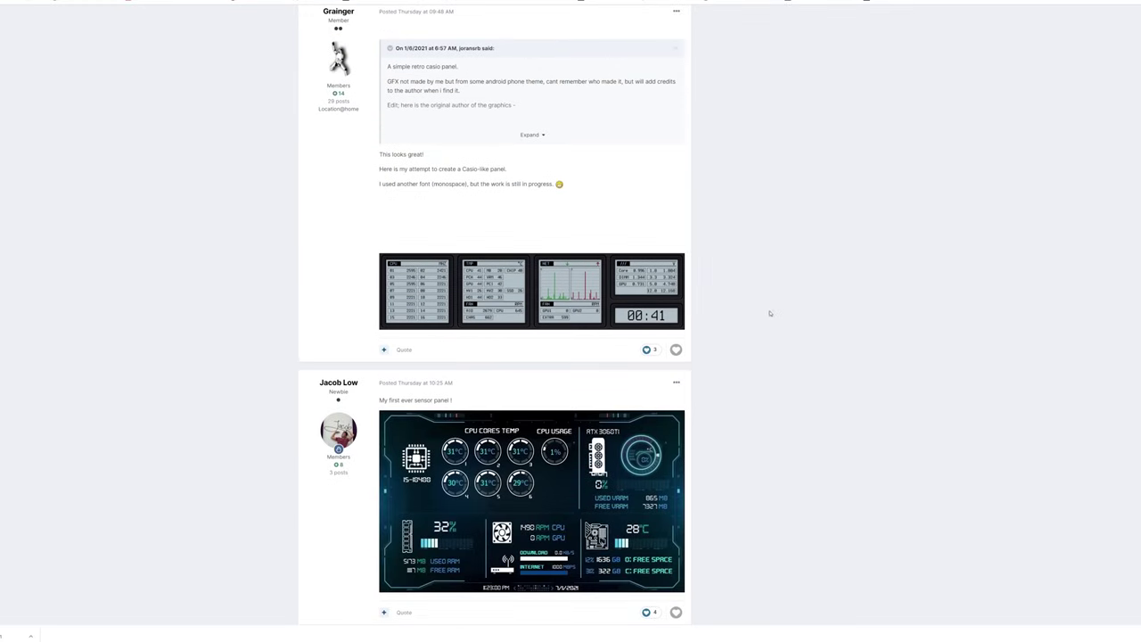
scroll(776, 304, "down", 3)
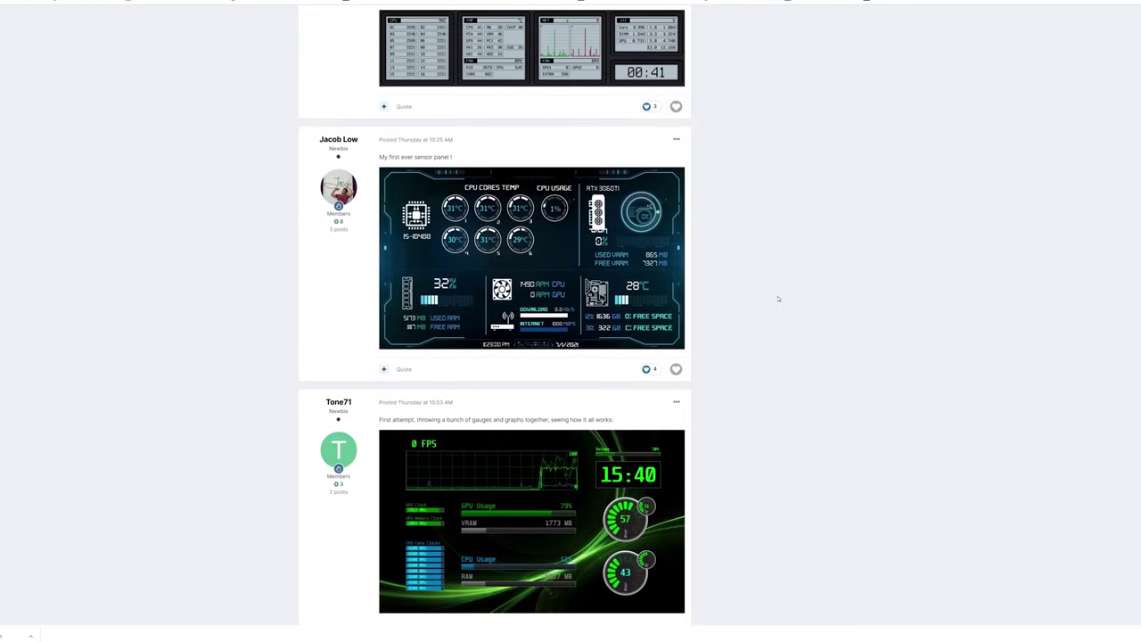
scroll(782, 365, "down", 3)
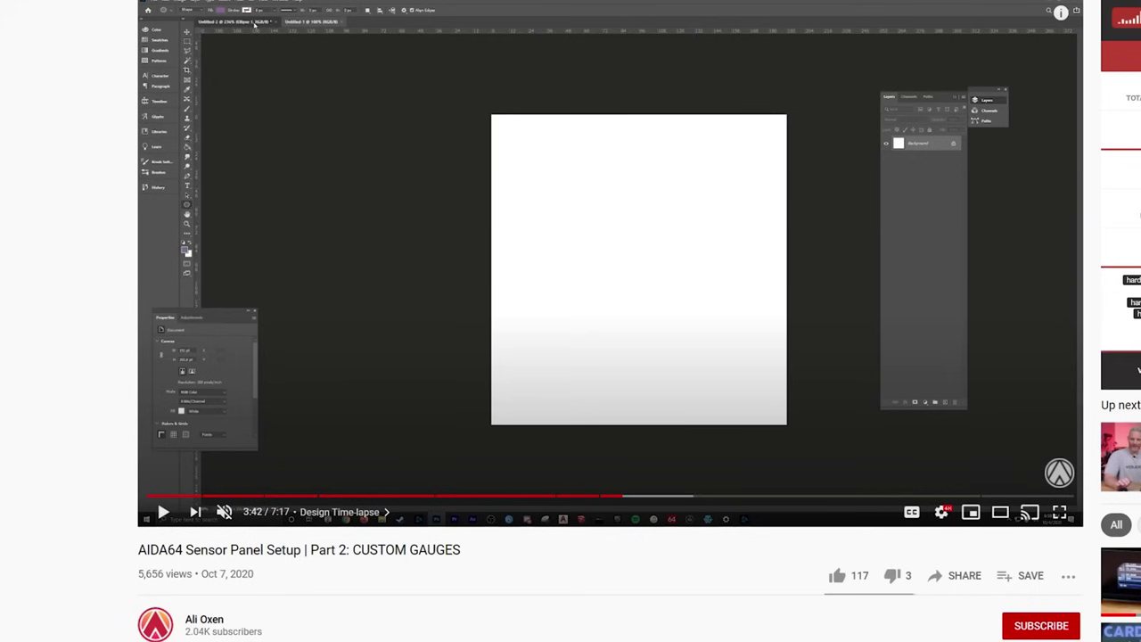
- Play the YouTube video "AIDA64 Sensor Panel Setup | Part 2: CUSTOM GAUGES" through its design time-lapse section
left_click(475, 205)
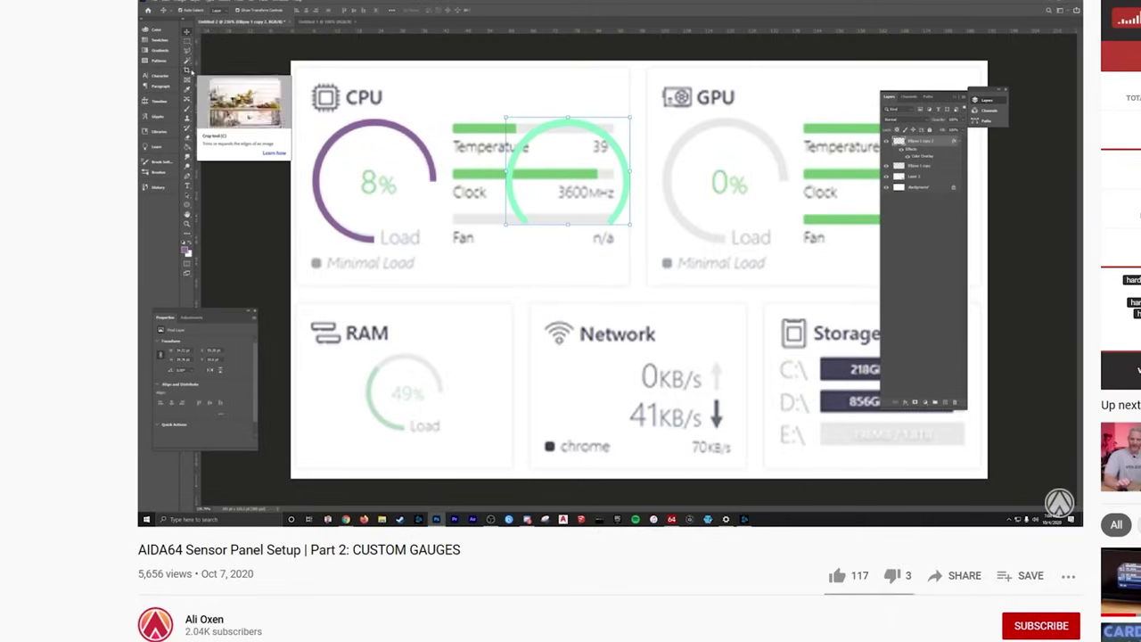
mouse_move(674, 481)
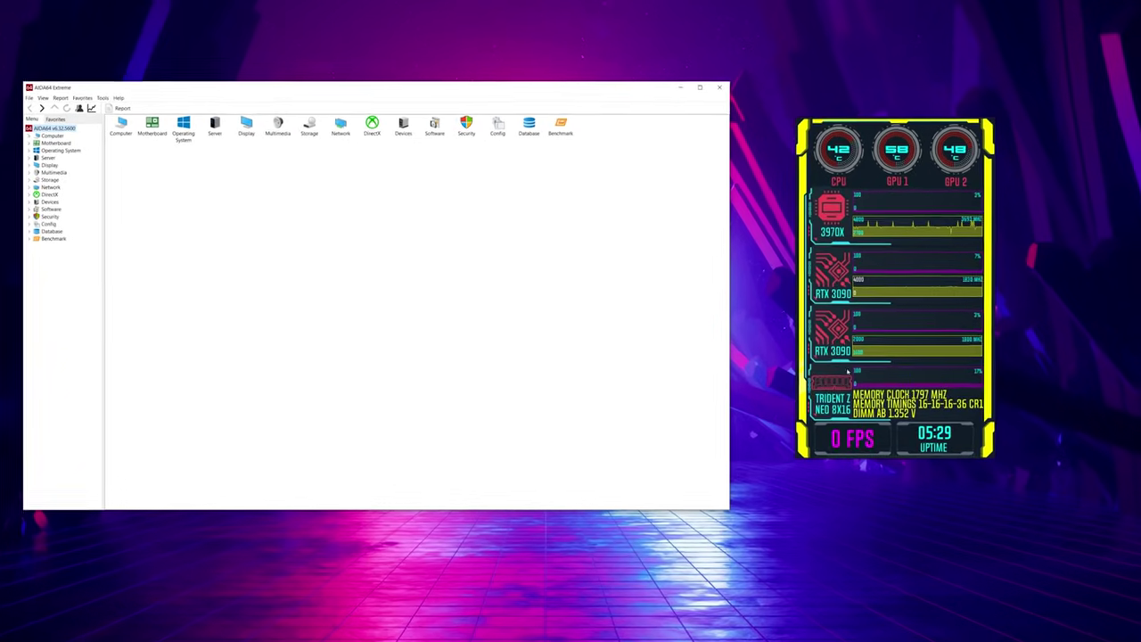
- Return to AIDA64 and open the SensorPanel Manager for the current sensor panel
right_click(914, 156)
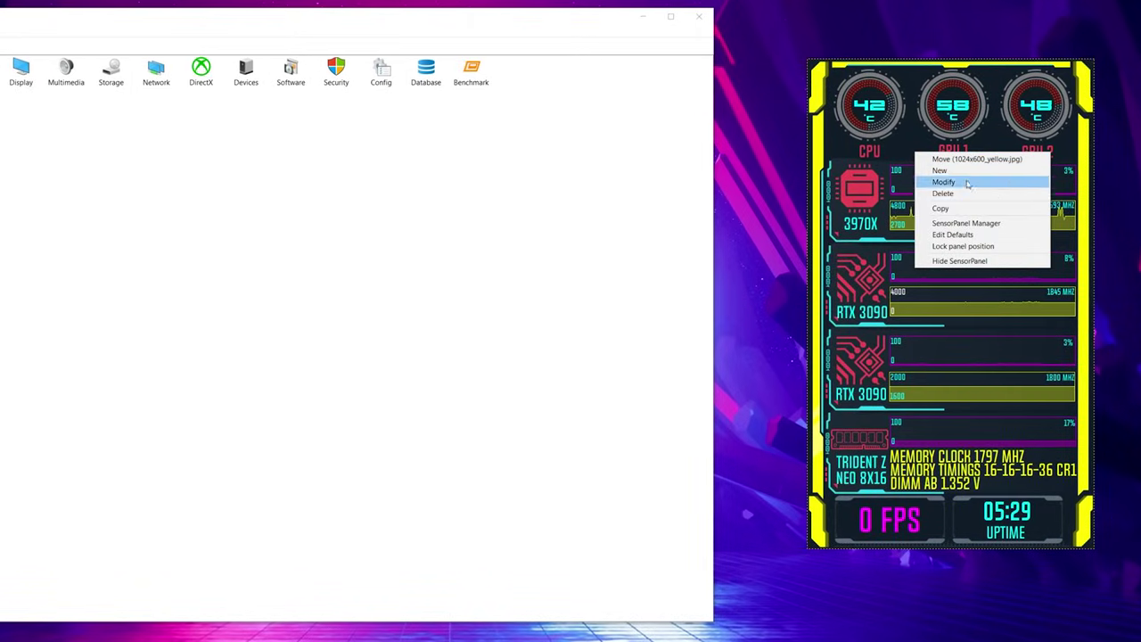
left_click(972, 221)
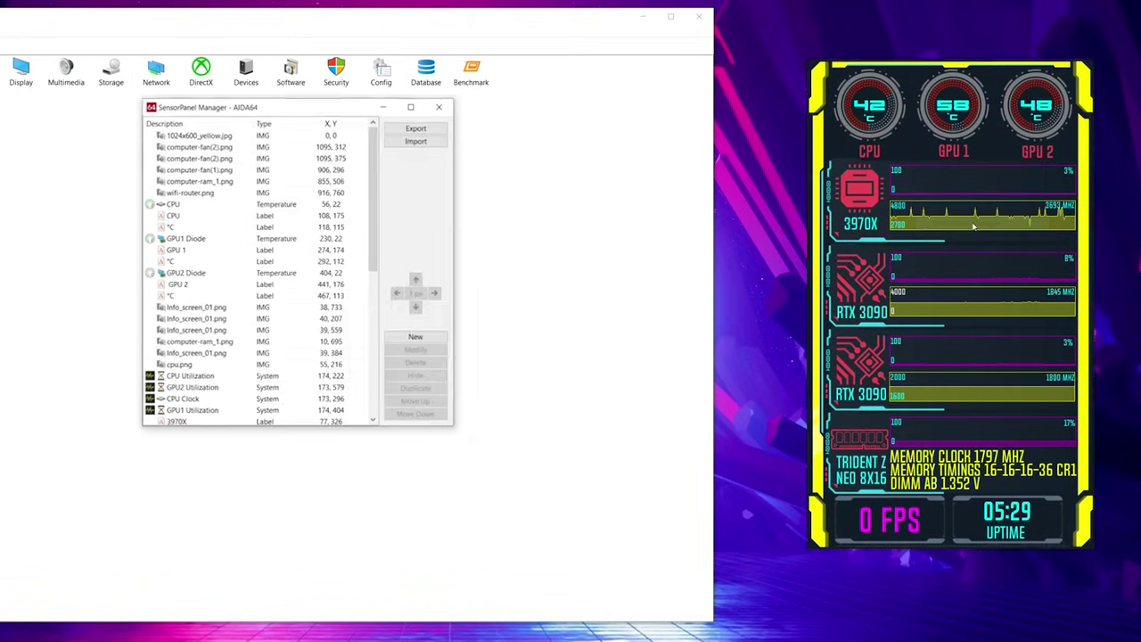
left_click(416, 141)
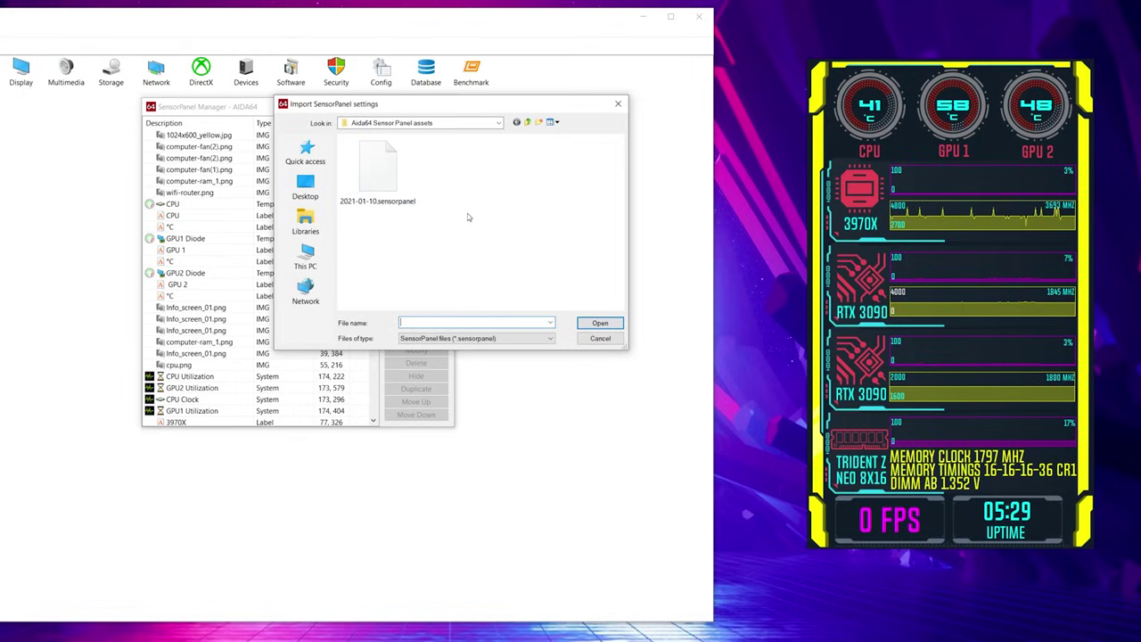
left_click(599, 338)
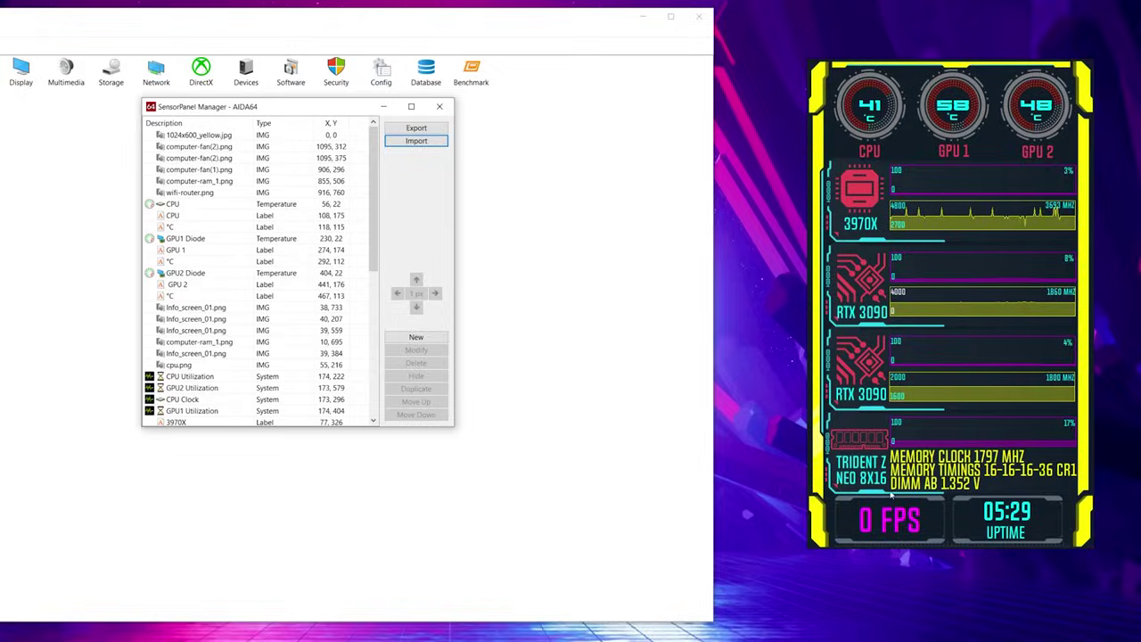
key("Escape")
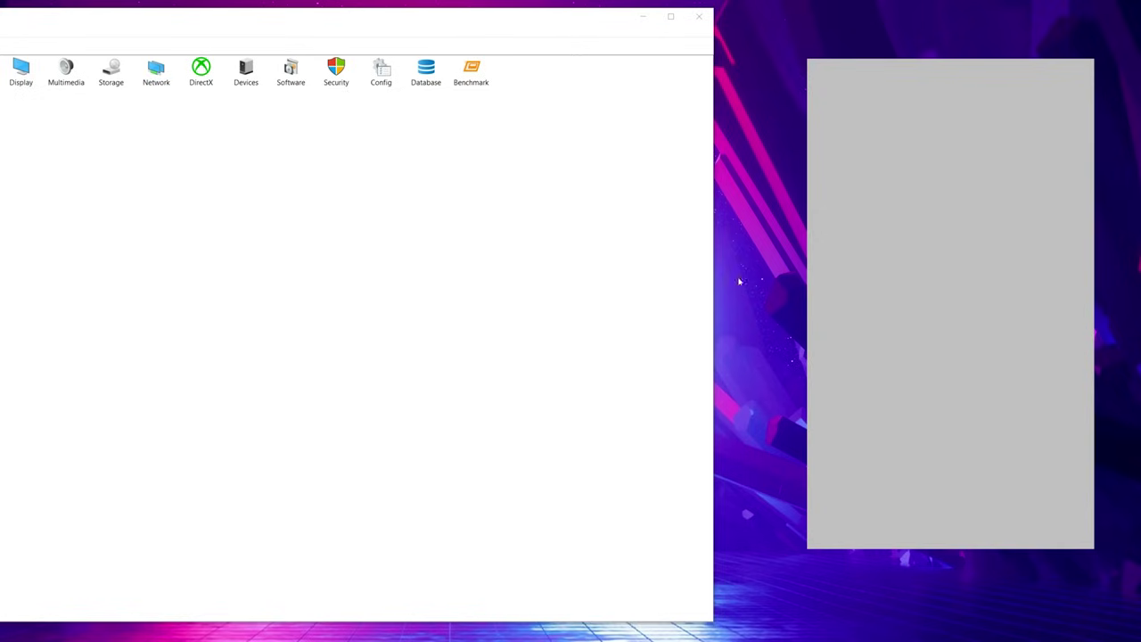
- Reopen the SensorPanel Manager for the blank panel and start creating a new item
right_click(931, 265)
left_click(984, 281)
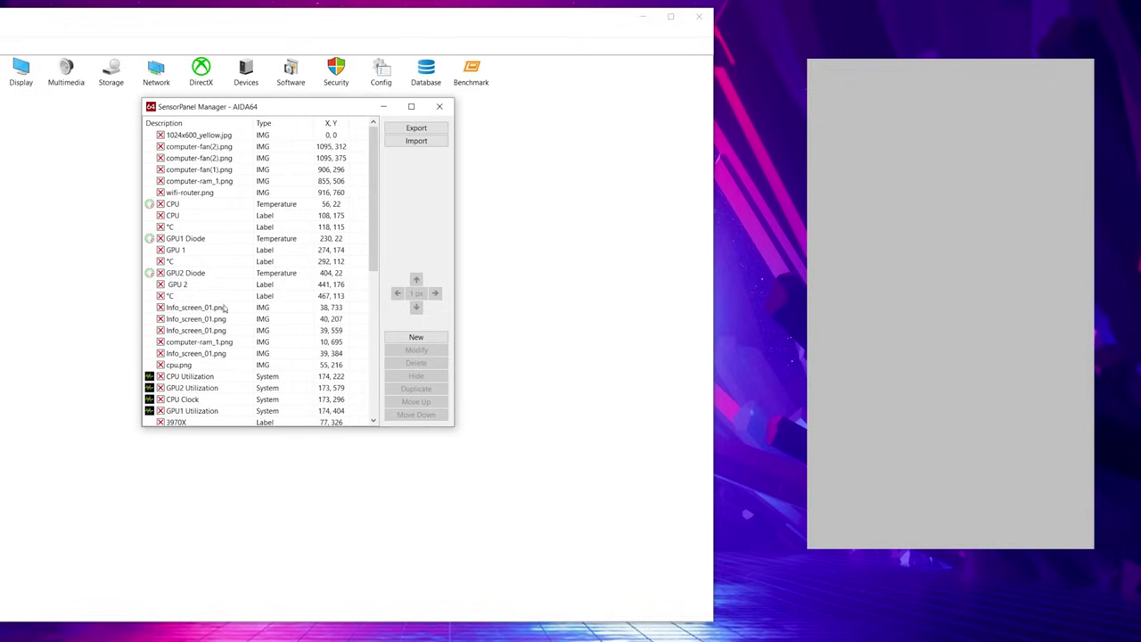
scroll(259, 268, "down", 8)
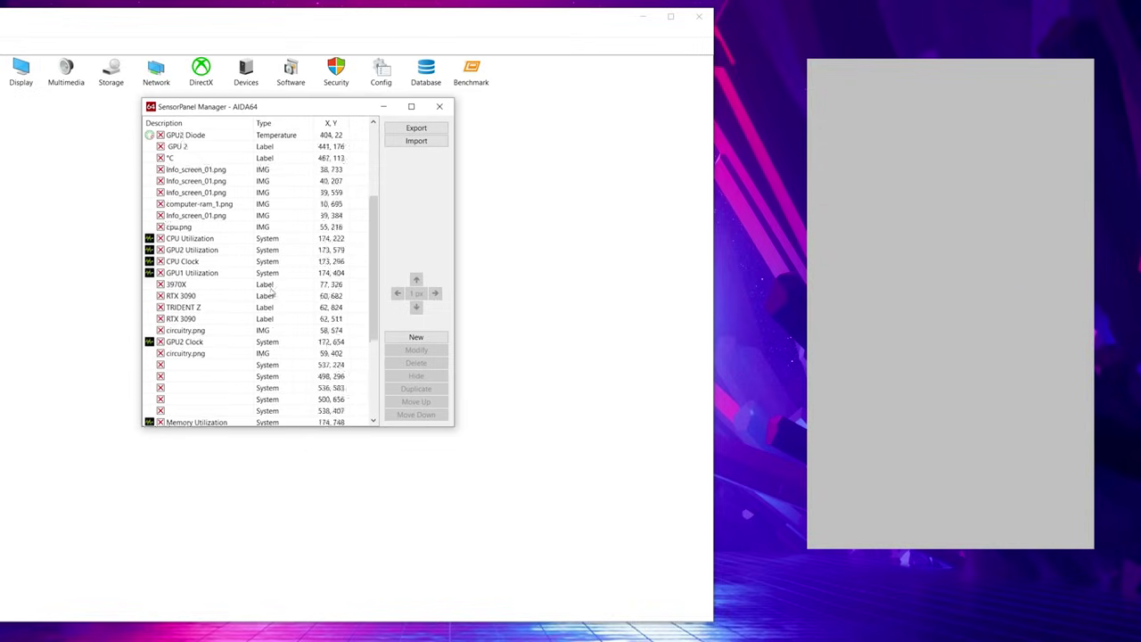
left_click(417, 339)
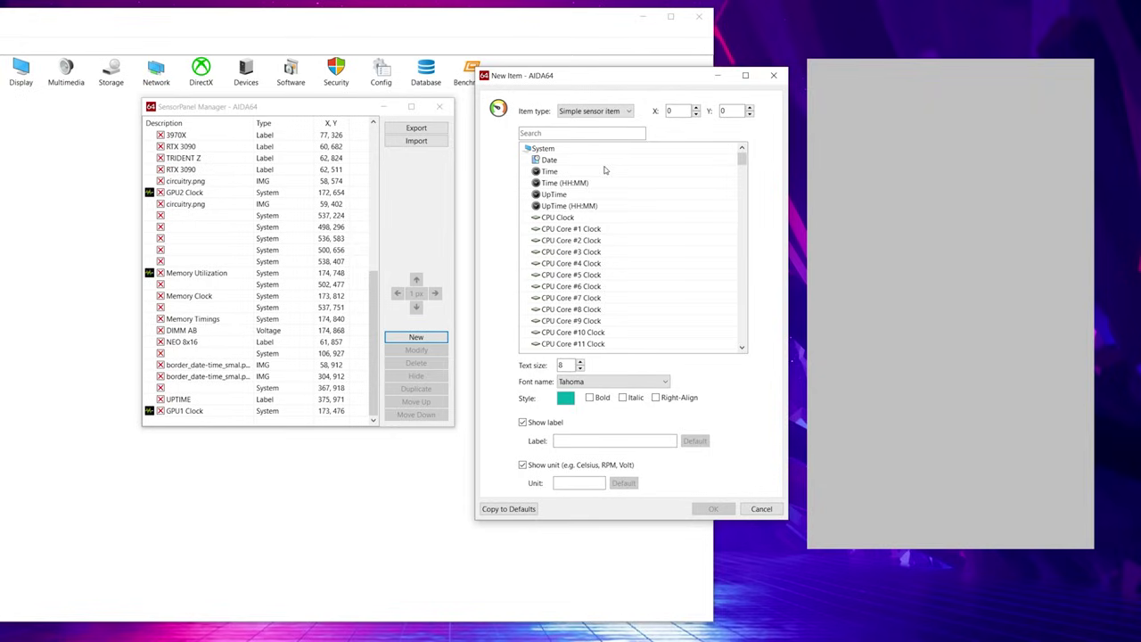
- Examine the sensors available for the new item, from the System clocks through the Temperatures and Cooling Fans groups
mouse_move(741, 158)
left_mouse_down()
mouse_move(747, 358)
mouse_move(744, 159)
left_mouse_up()
key("shift+Tab")
scroll(614, 214, "down", 3)
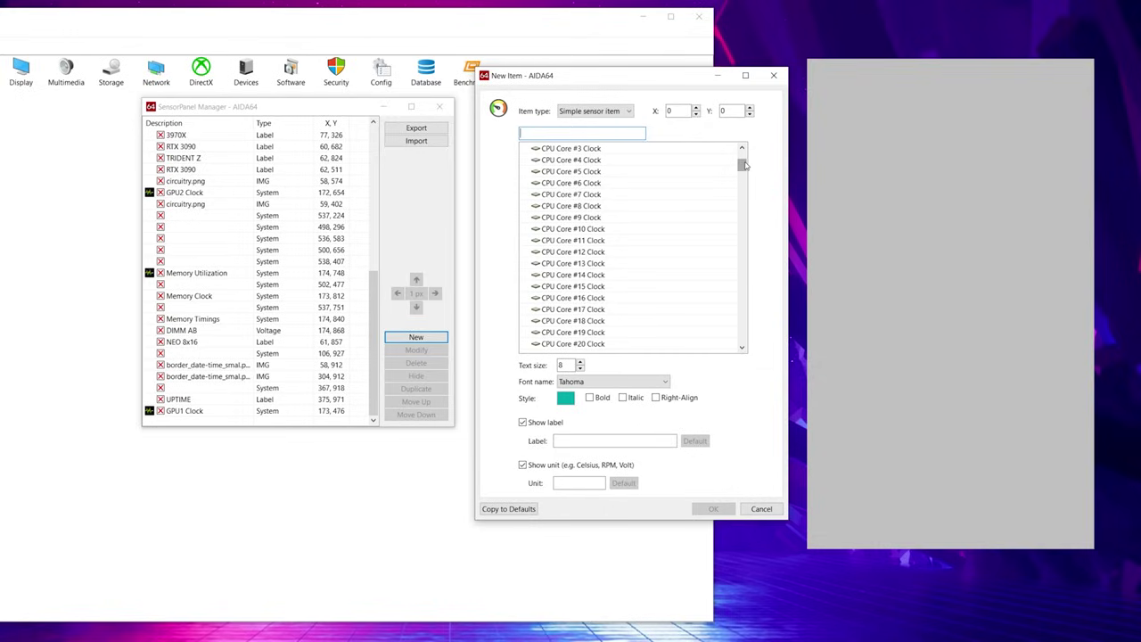
left_click_drag(741, 162, 723, 291)
scroll(606, 267, "down", 3)
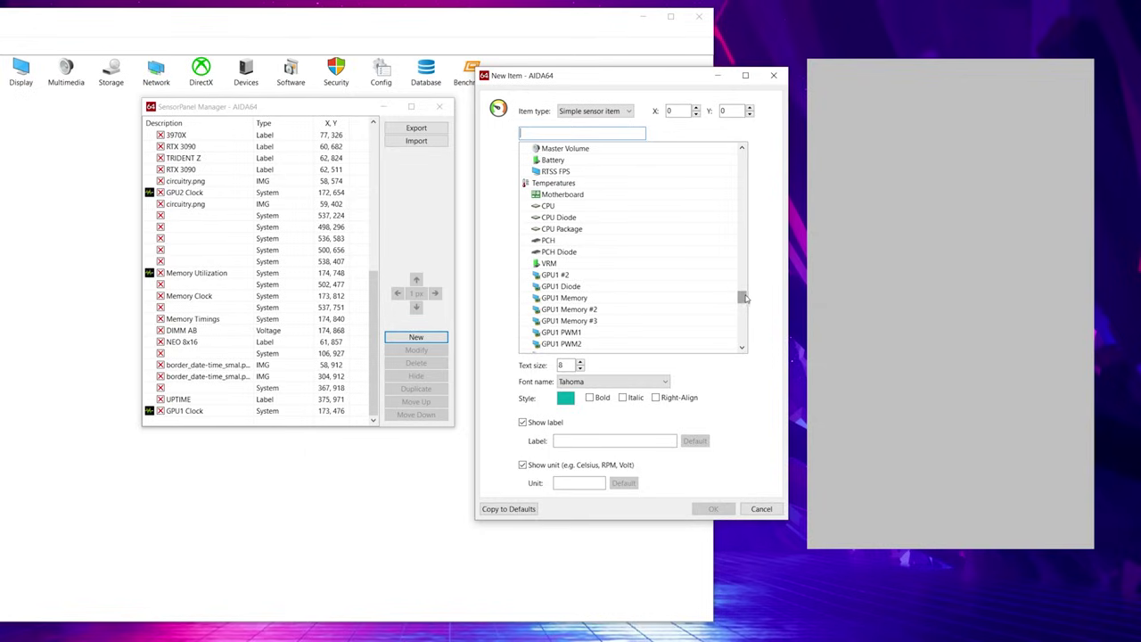
scroll(740, 308, "down", 5)
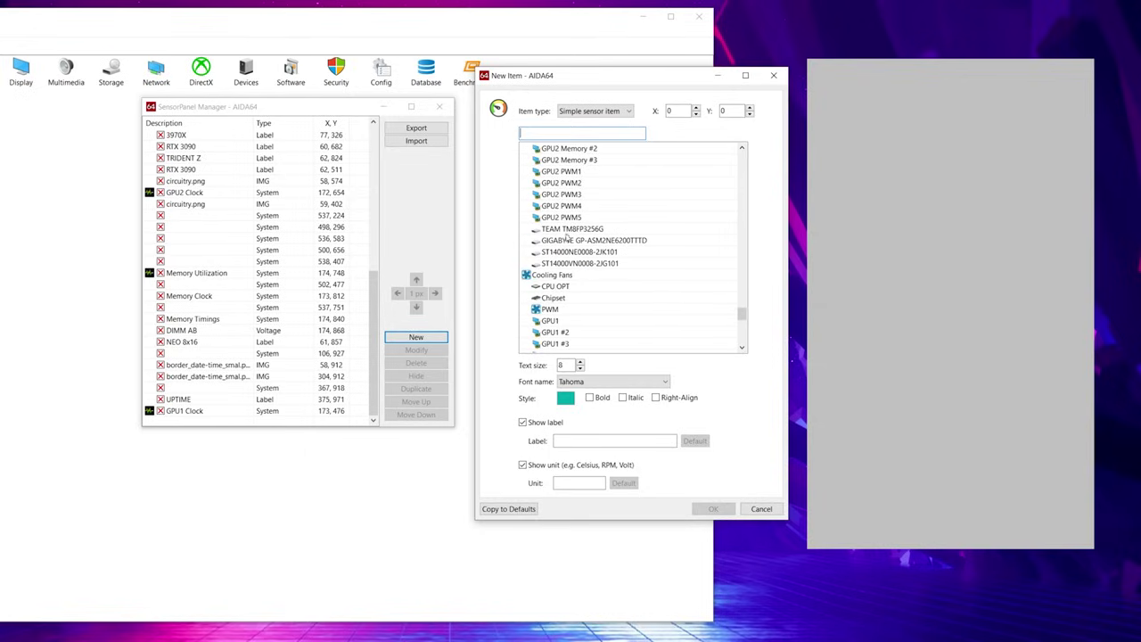
scroll(566, 269, "up", 4)
scroll(575, 266, "up", 6)
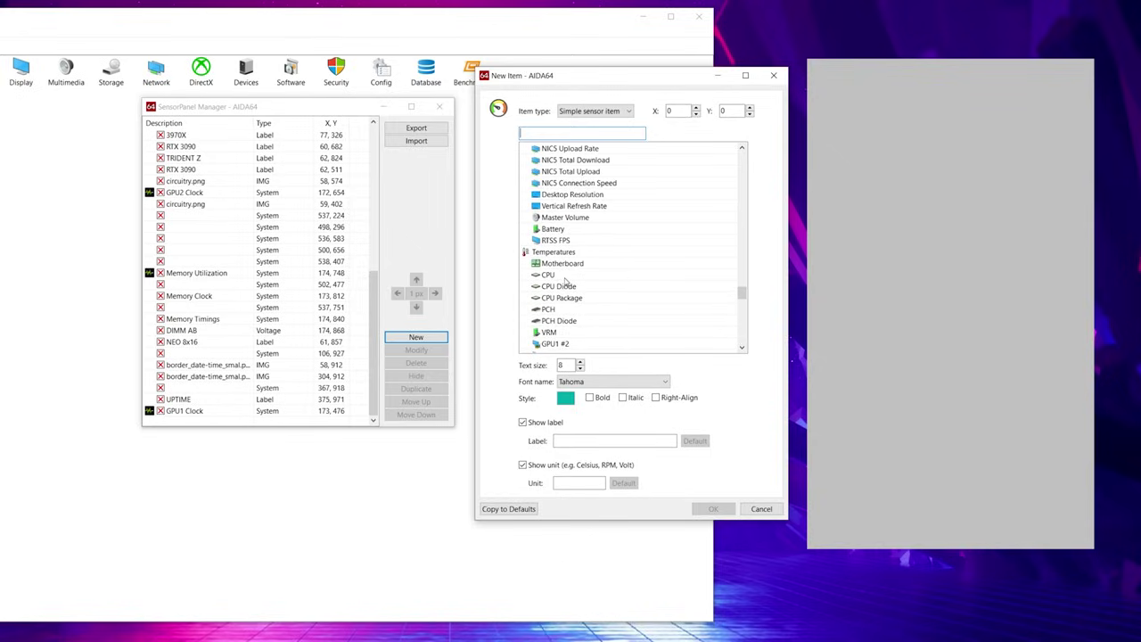
- Pick the CPU temperature sensor and change the new item's type to Gauge
left_click(557, 276)
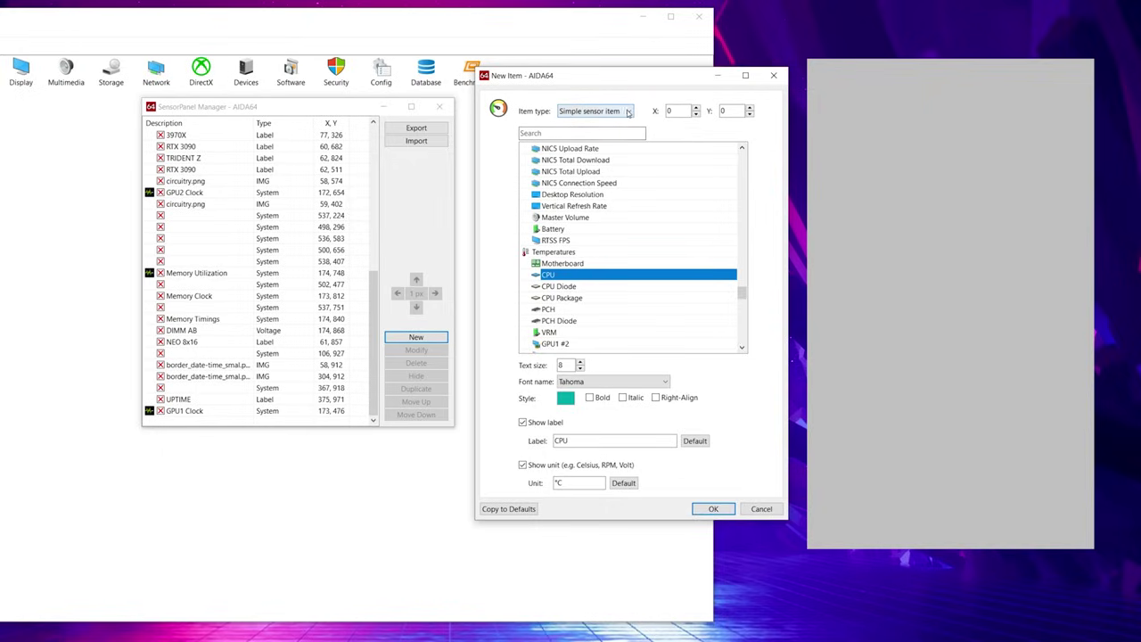
left_click(629, 113)
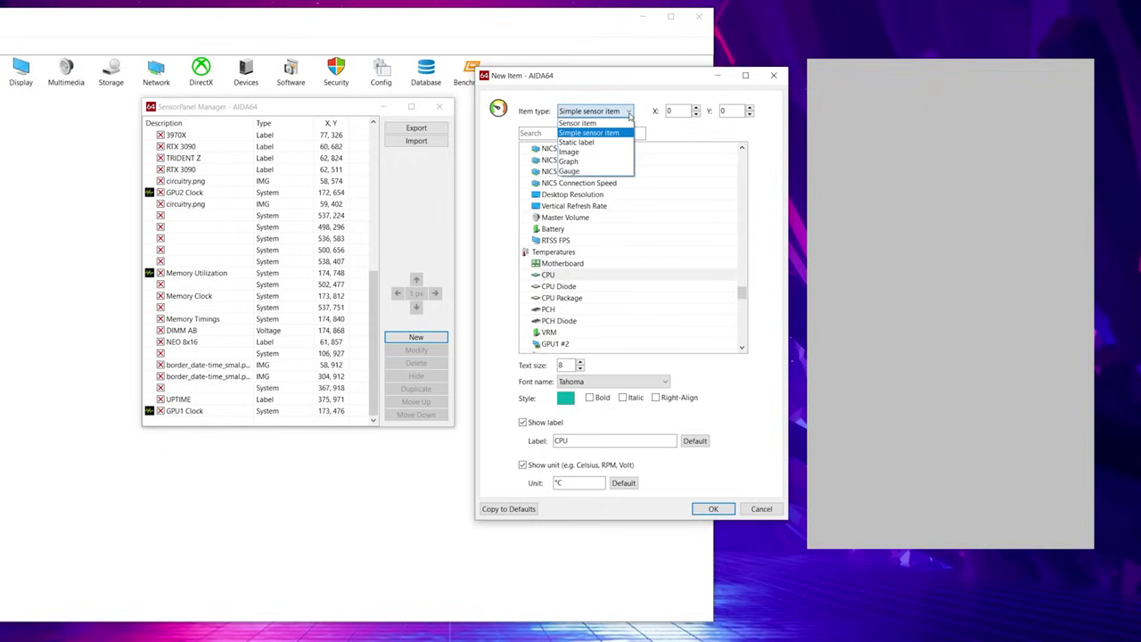
left_click(602, 172)
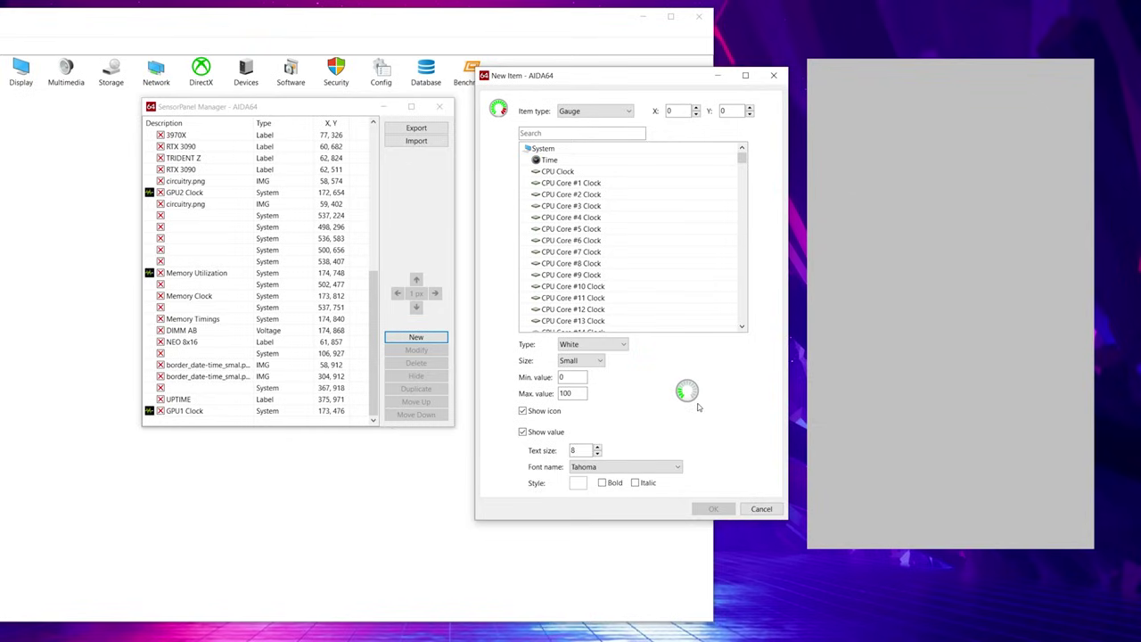
- Try the White (Reverse), Black and Black (Reverse) gauge types, then settle on Black
left_click(611, 346)
left_click(610, 366)
left_click(611, 344)
left_click(605, 376)
left_click(613, 346)
left_click(606, 384)
key("alt+Down")
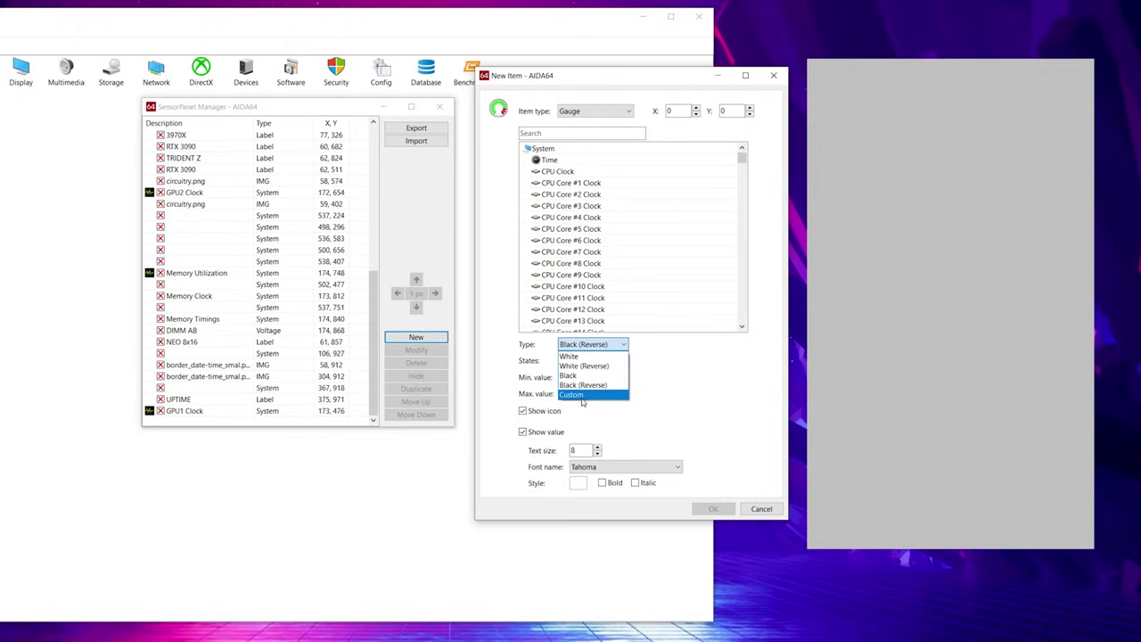
left_click(642, 346)
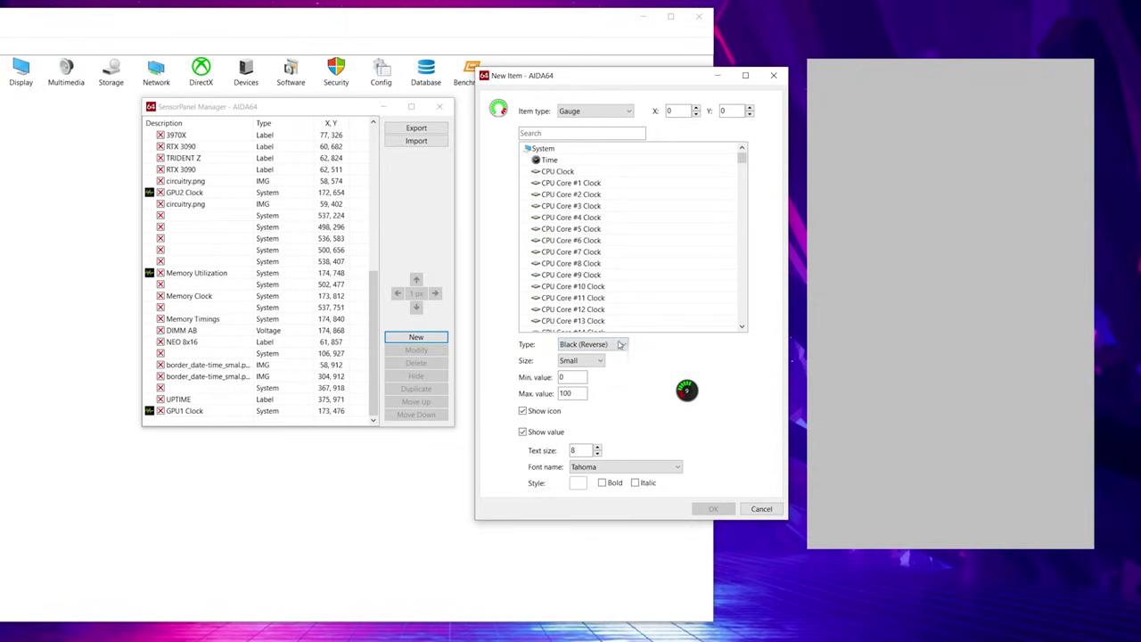
left_click(620, 345)
left_click(606, 375)
- Try the Medium gauge size and set the size to Large, keeping the maximum value at 100
left_click(594, 361)
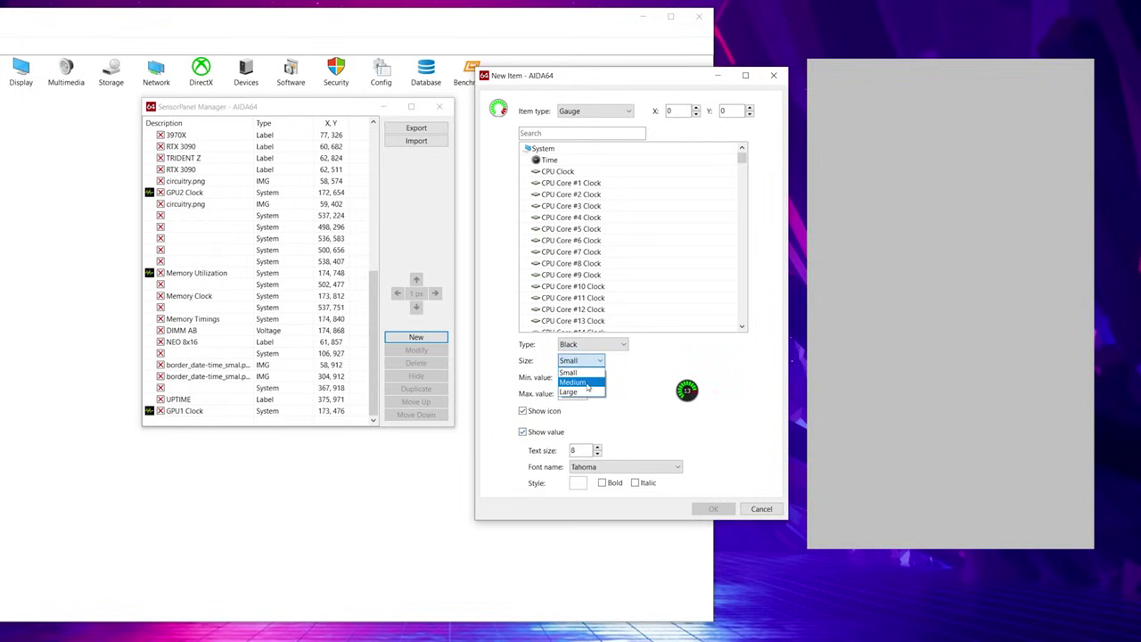
left_click(589, 382)
left_click(581, 360)
left_click(571, 392)
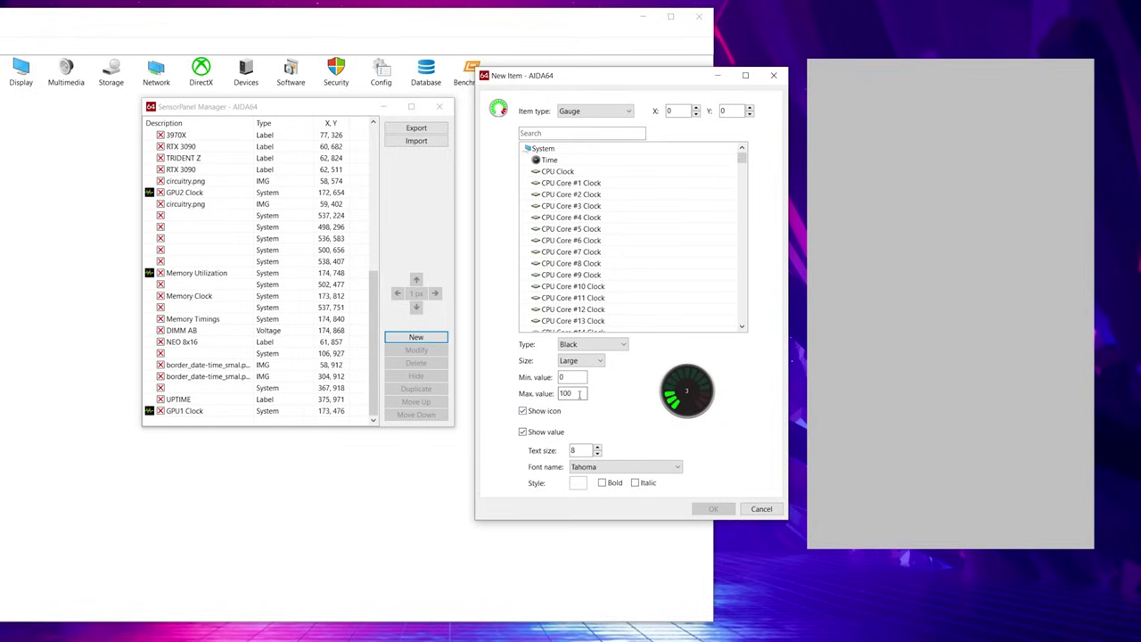
double_click(579, 393)
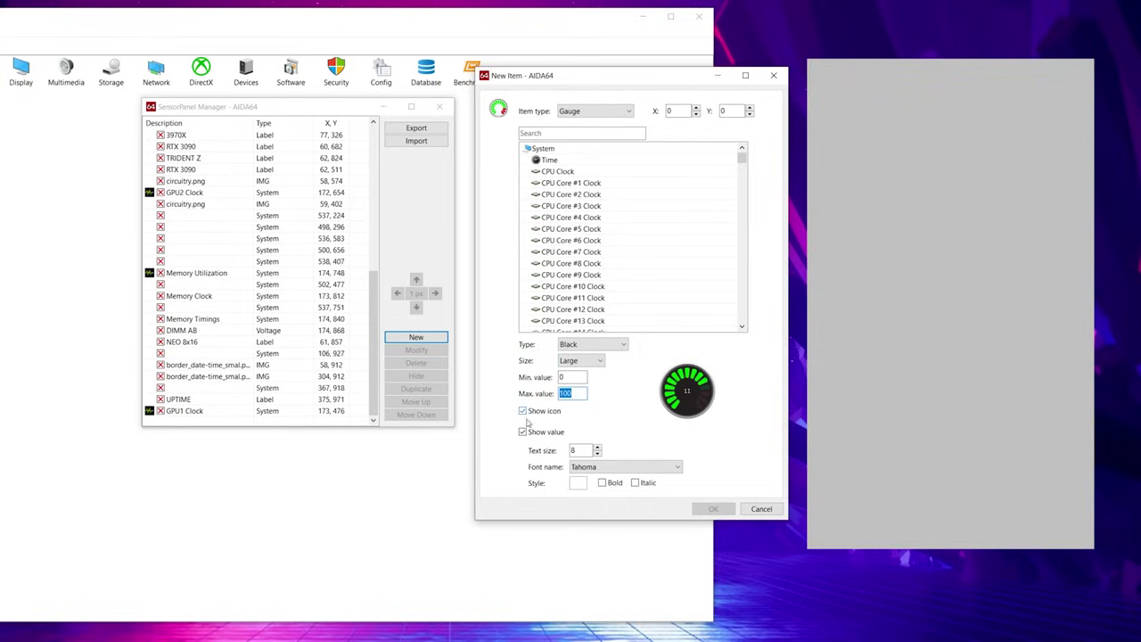
- Toggle the gauge's value display off and on, then set its text size to 20 and its font to Chosence
left_click(523, 432)
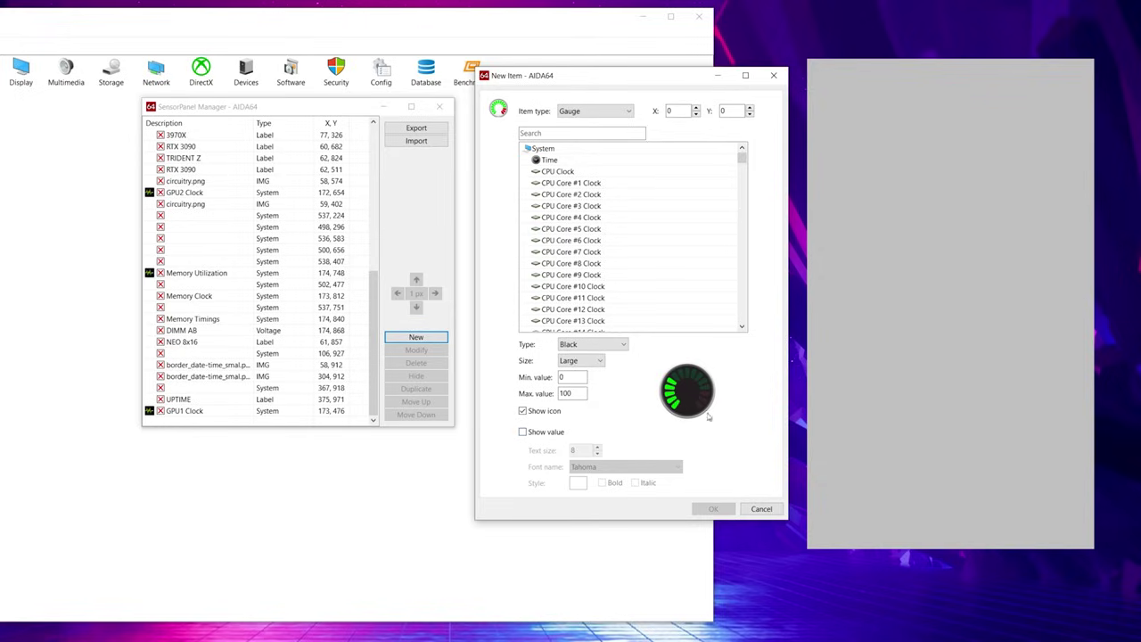
left_click(522, 431)
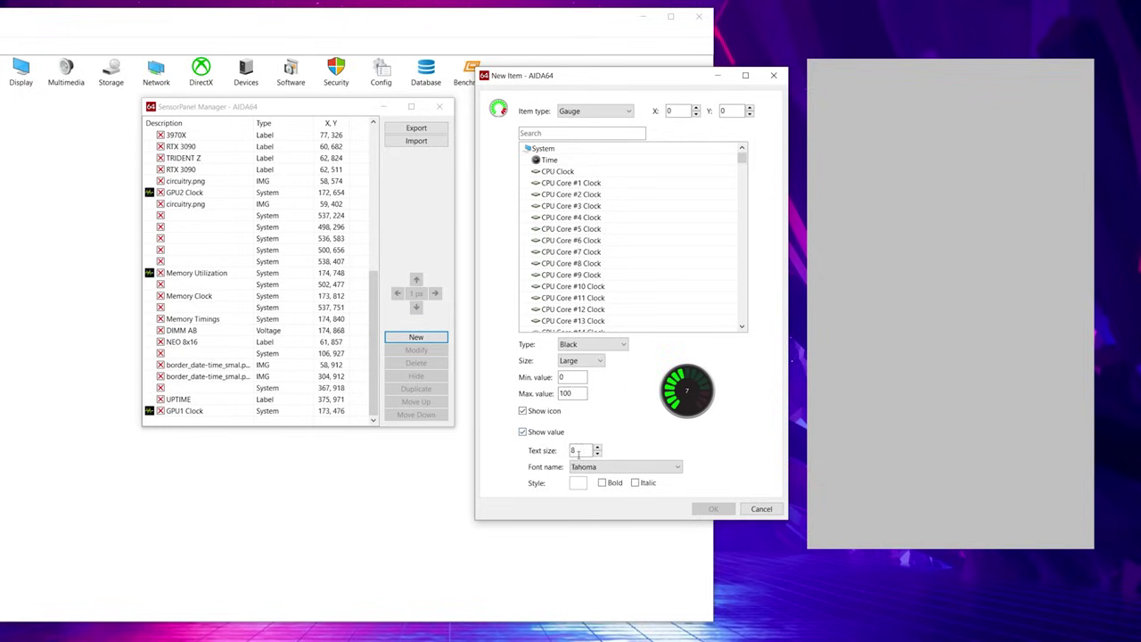
left_click(596, 448)
type("20")
left_click(670, 472)
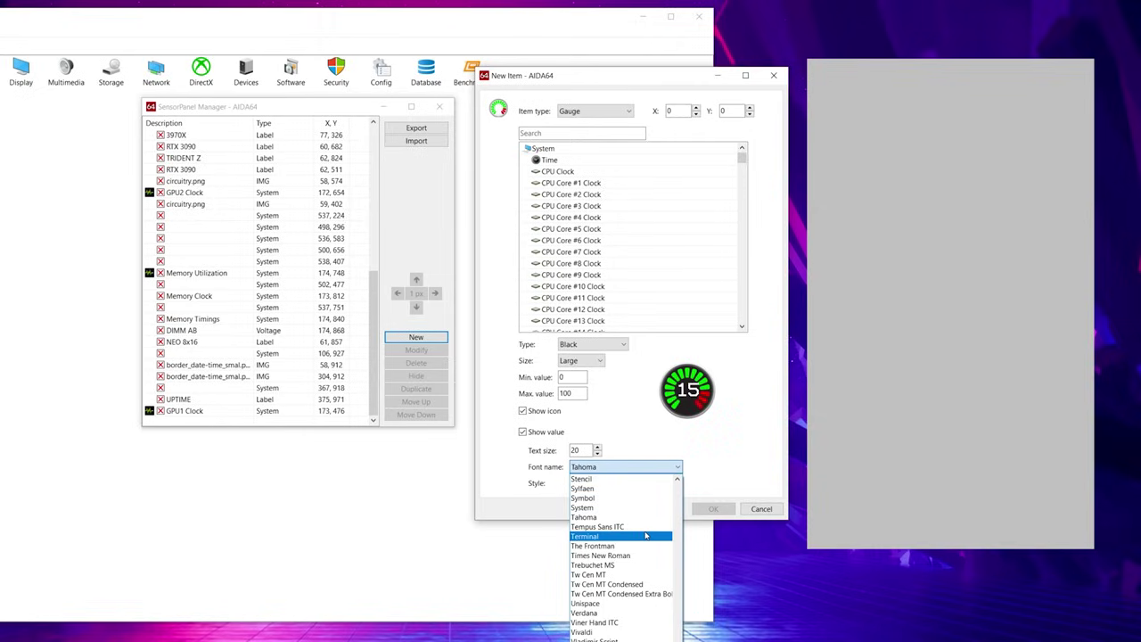
scroll(643, 535, "up", 15)
left_click(635, 614)
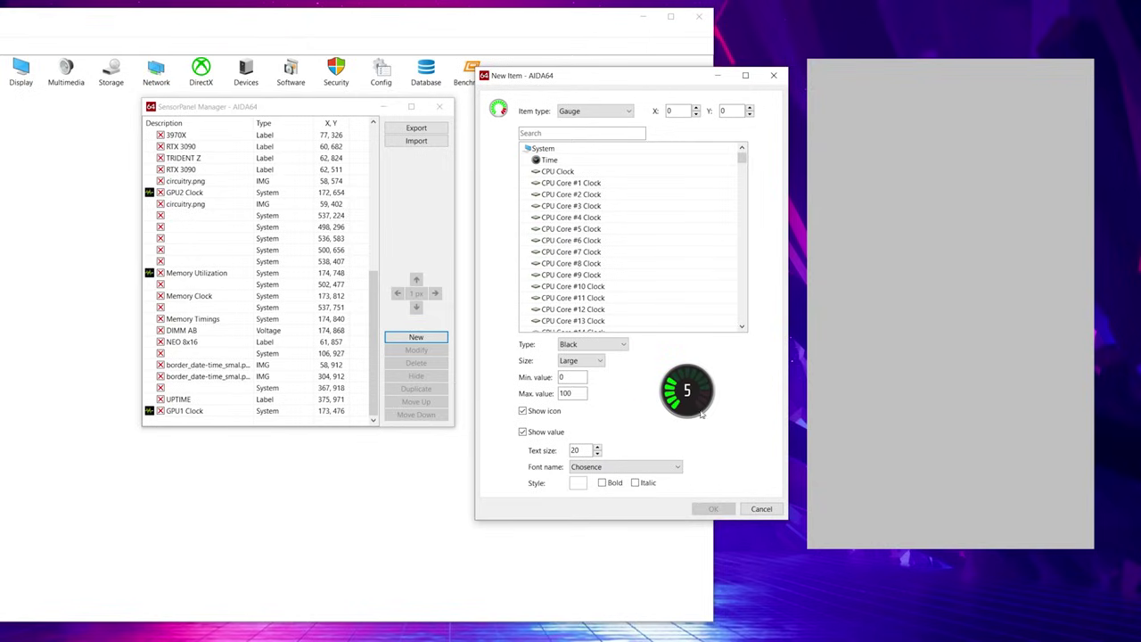
- Make the gauge's value text bold and colour it yellow
left_click(602, 483)
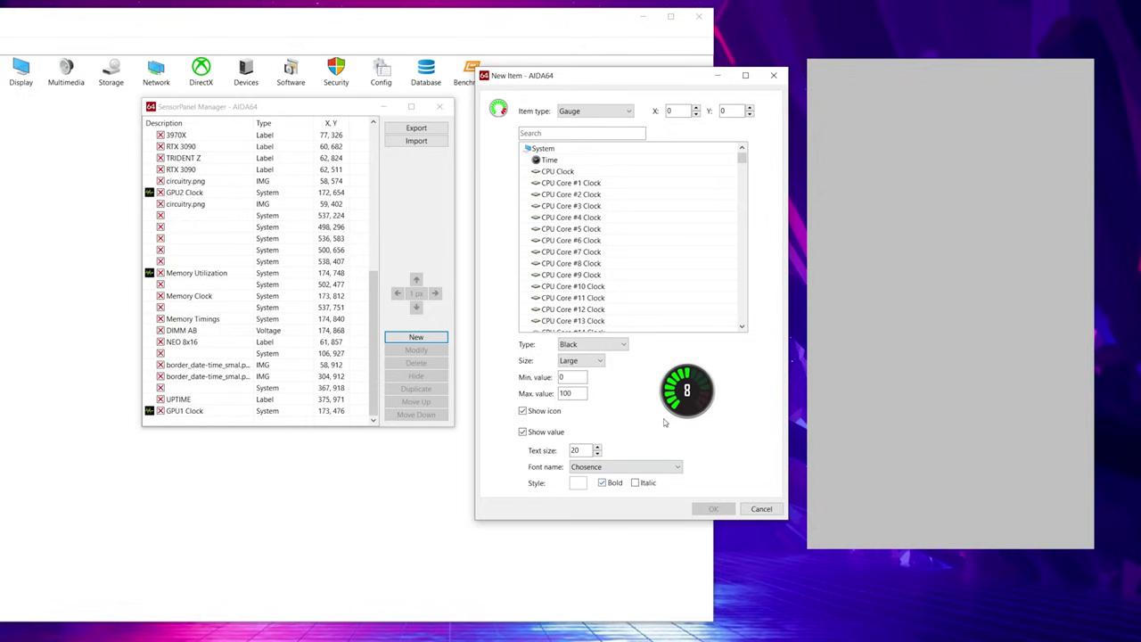
left_click(578, 482)
left_click(338, 161)
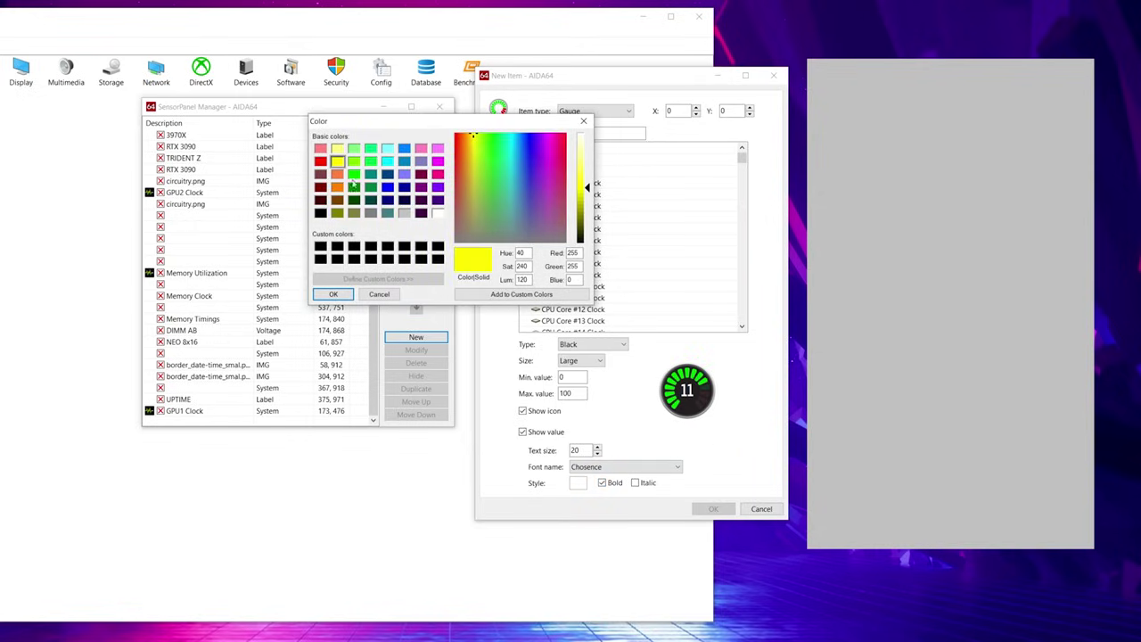
left_click(334, 295)
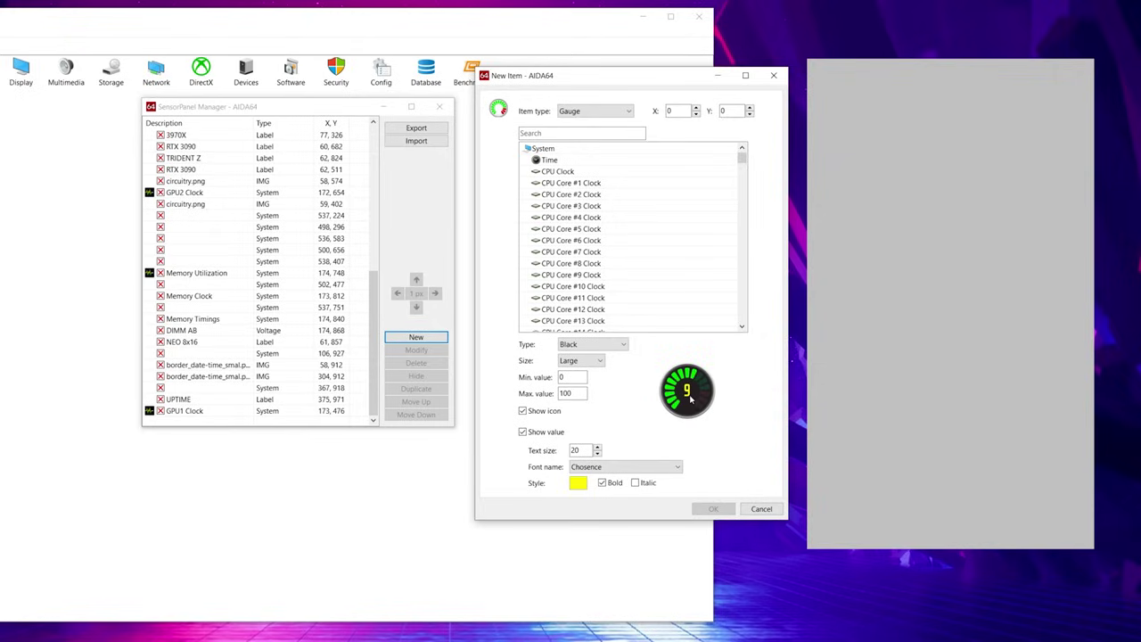
- Turn off the gauge's icon and add the gauge to the panel with the CPU temperature sensor
left_click(522, 411)
left_click(523, 411)
left_click(522, 411)
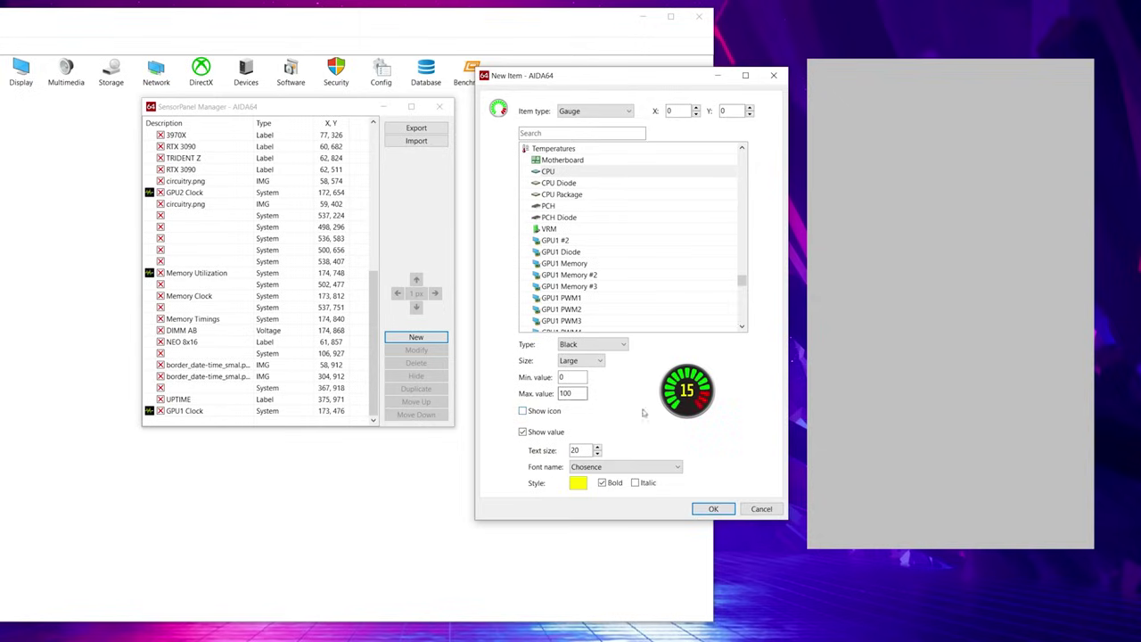
left_click(713, 509)
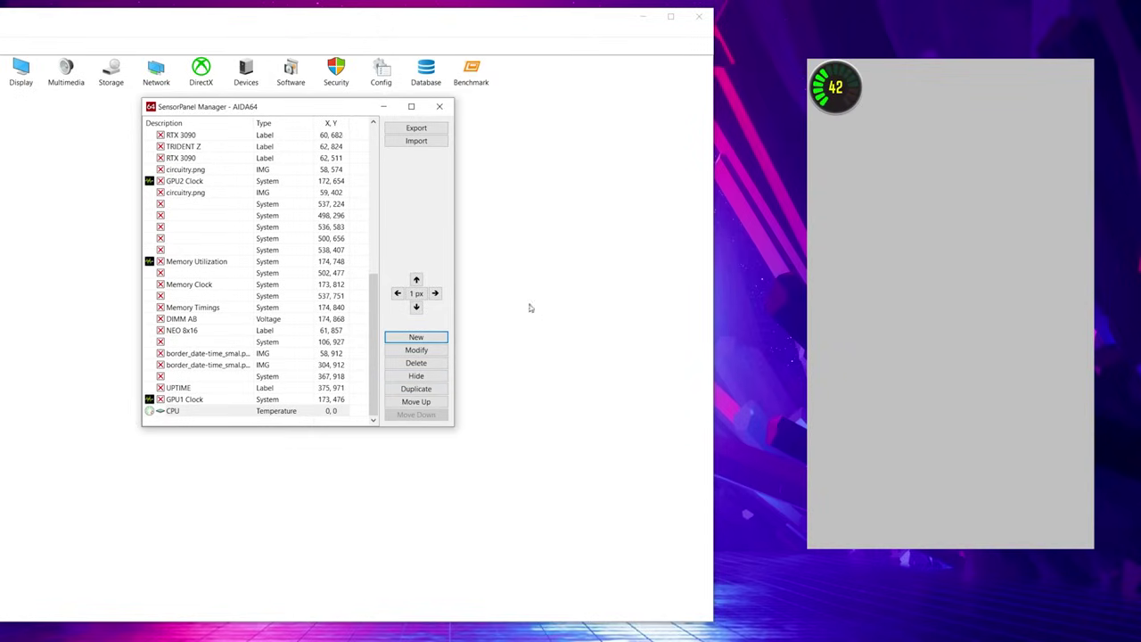
- Nudge the CPU gauge right to X 137, using increments of 1, 5, 10 and 20 px
left_click(435, 294)
left_click(435, 294)
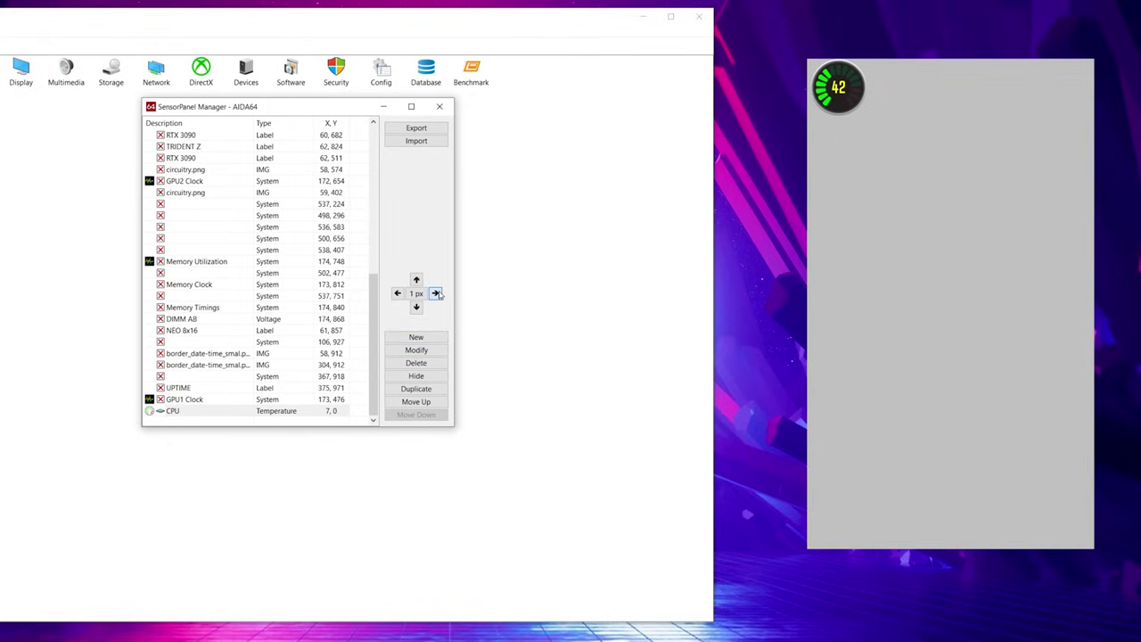
left_click(435, 294)
left_click(435, 294)
left_click(417, 294)
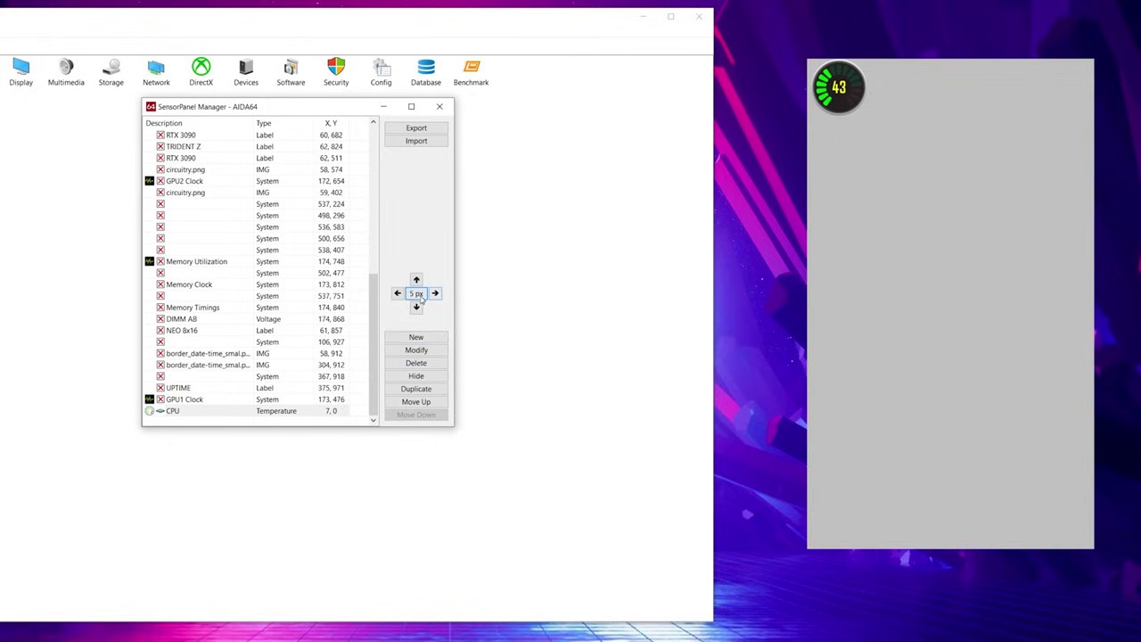
left_click(435, 297)
left_click(417, 294)
left_click(435, 297)
left_click(435, 297)
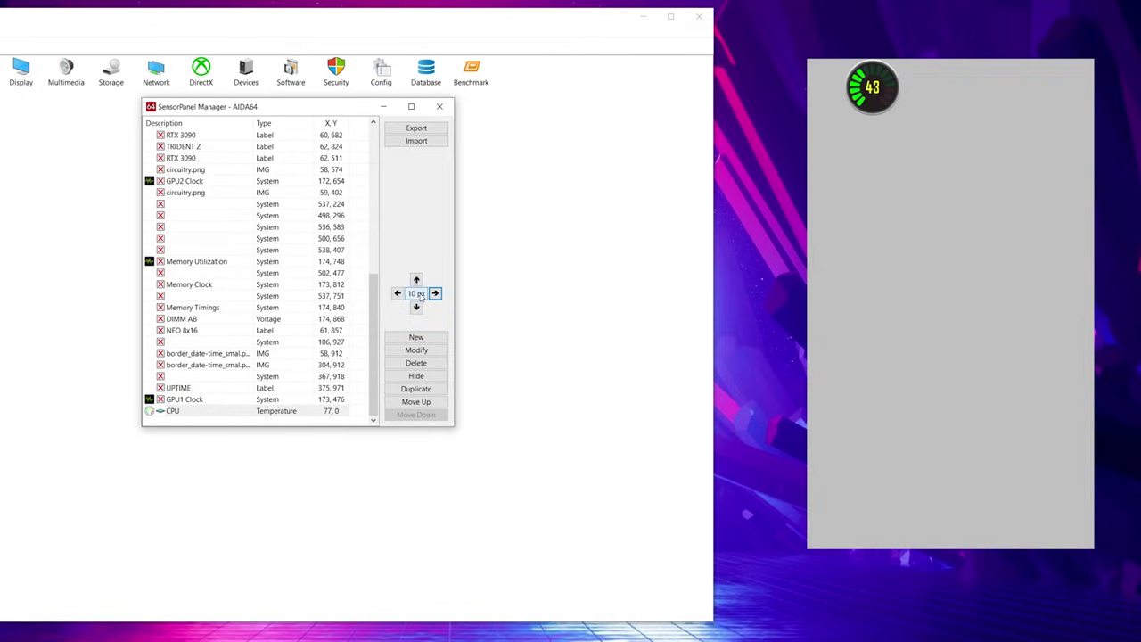
left_click(417, 294)
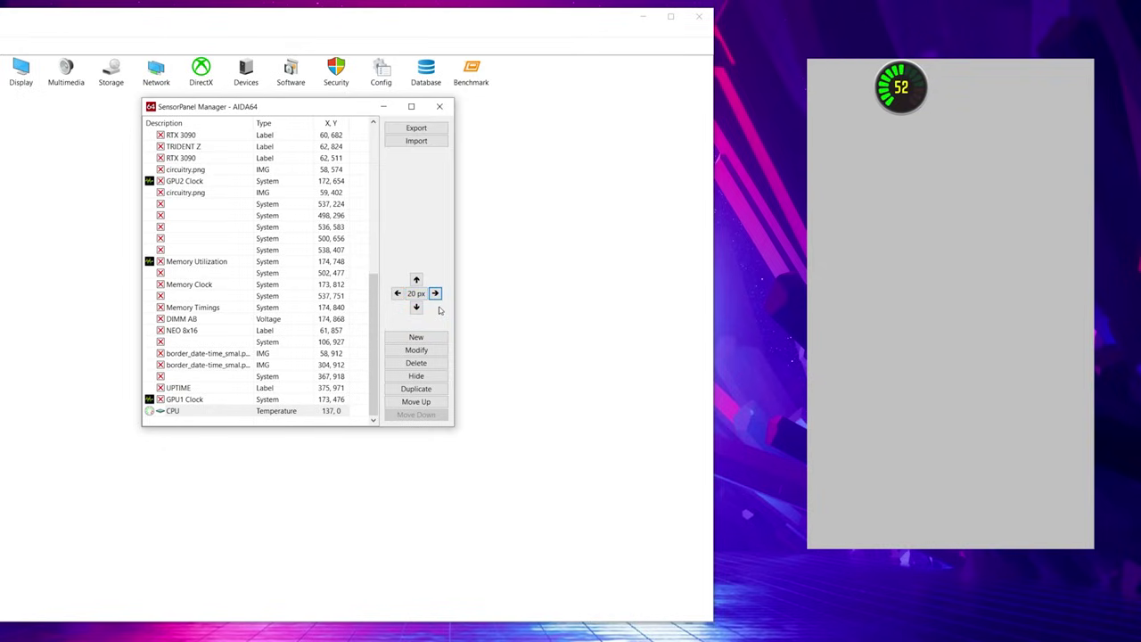
- Close the manager, move the CPU gauge down and left directly on the panel, and reopen the SensorPanel Manager
left_click(447, 111)
right_click(900, 103)
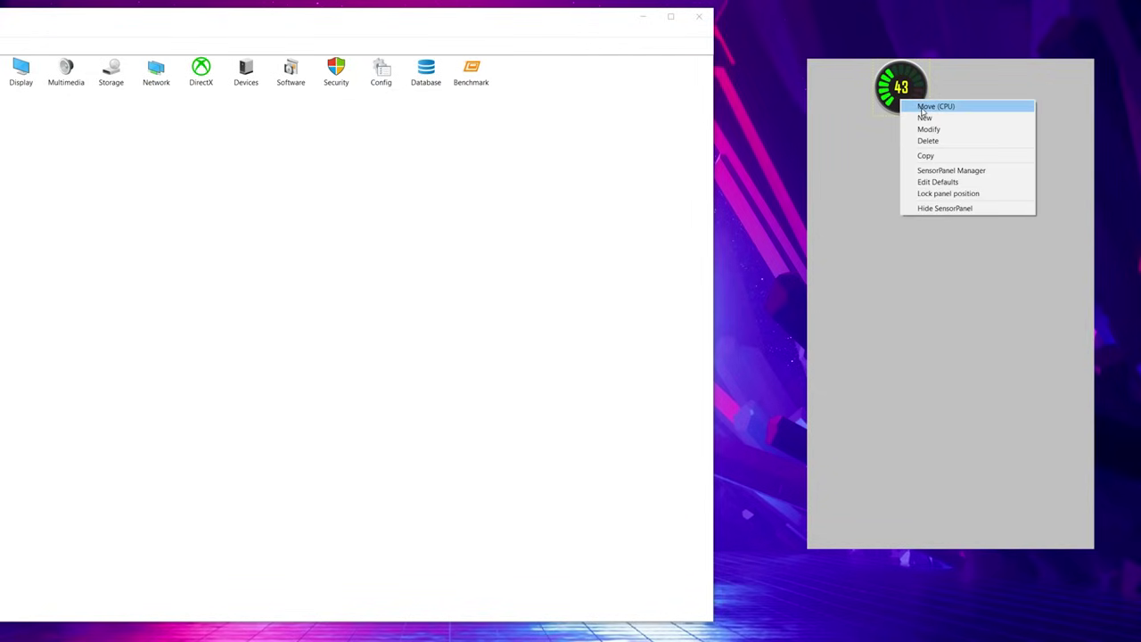
left_click(909, 108)
left_click_drag(901, 98, 855, 181)
key("Delete")
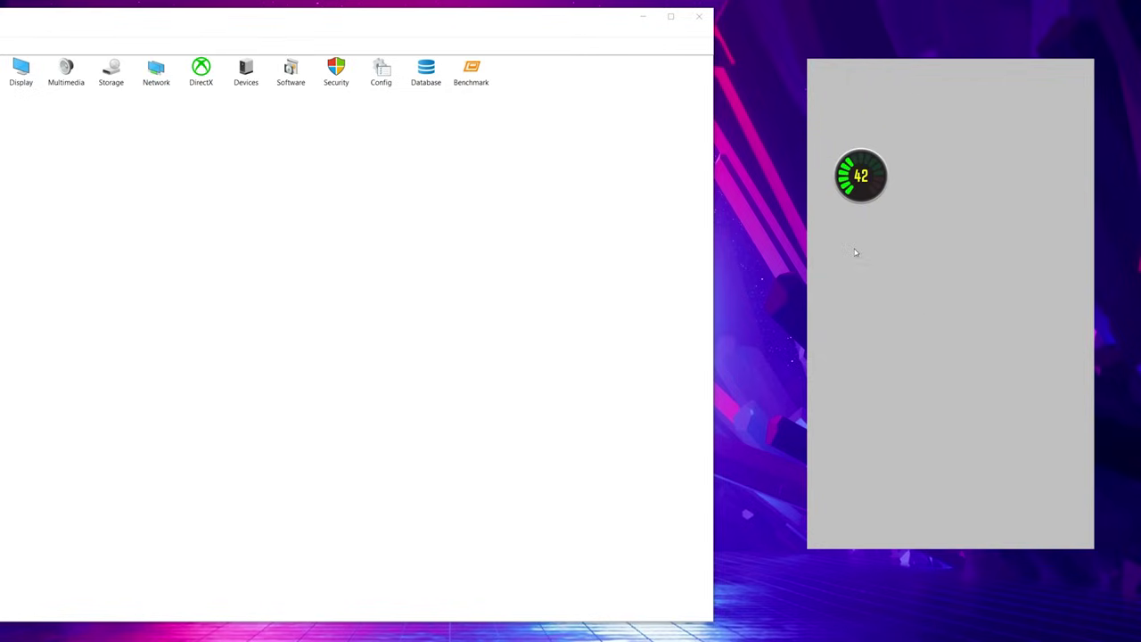
right_click(922, 256)
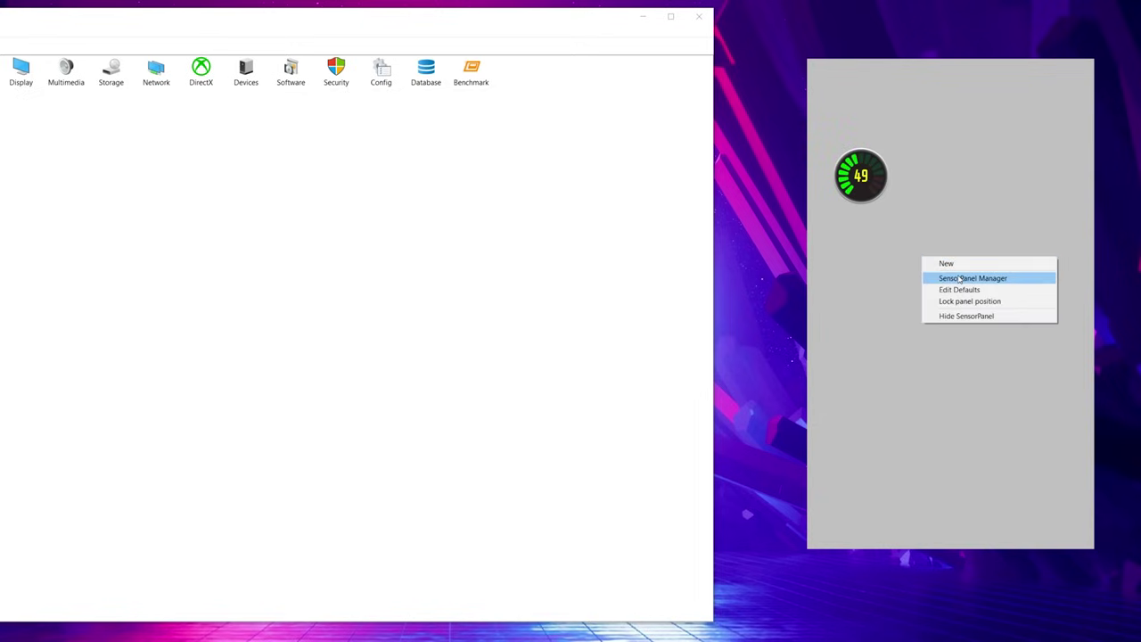
left_click(952, 277)
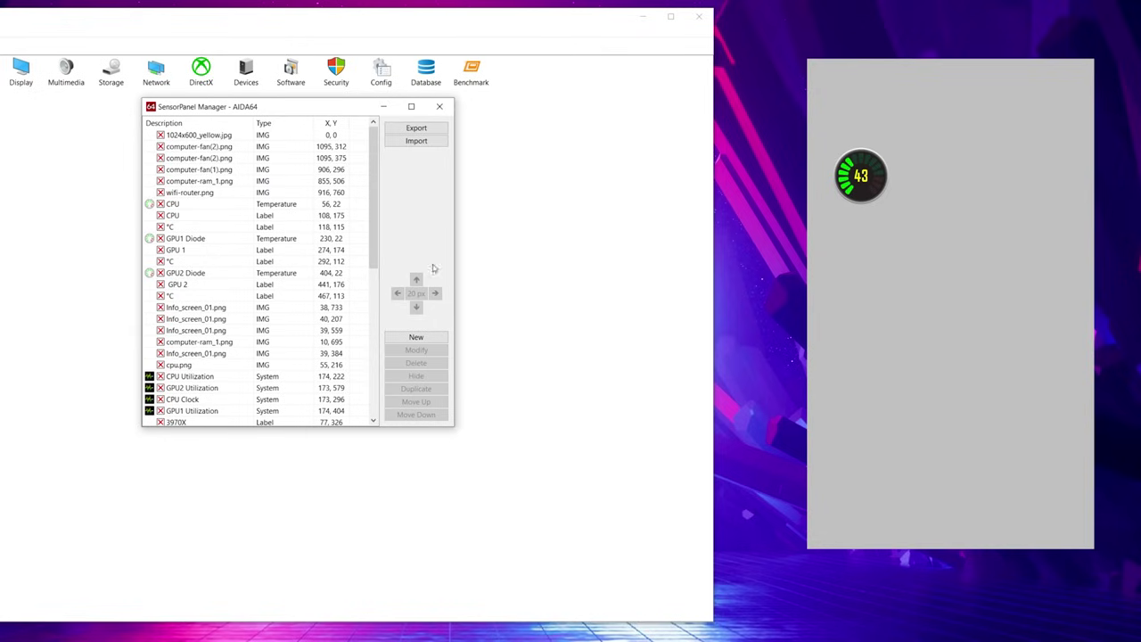
- Add a new static label reading "CPU TEMP" with text size 15 to the panel
left_click(435, 343)
left_click(615, 111)
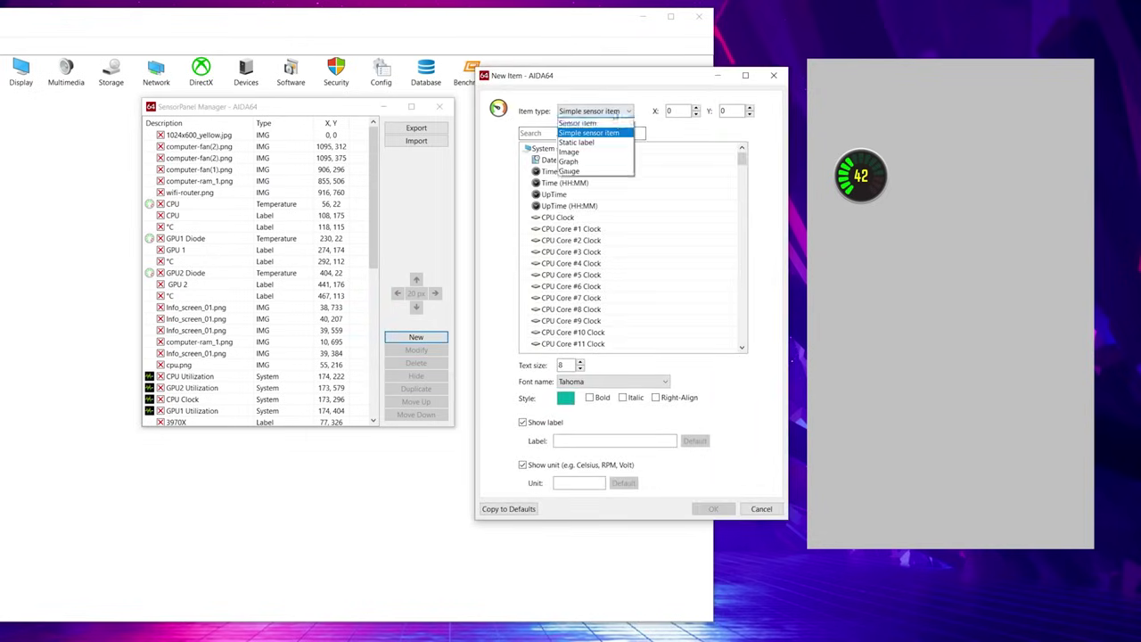
left_click(602, 142)
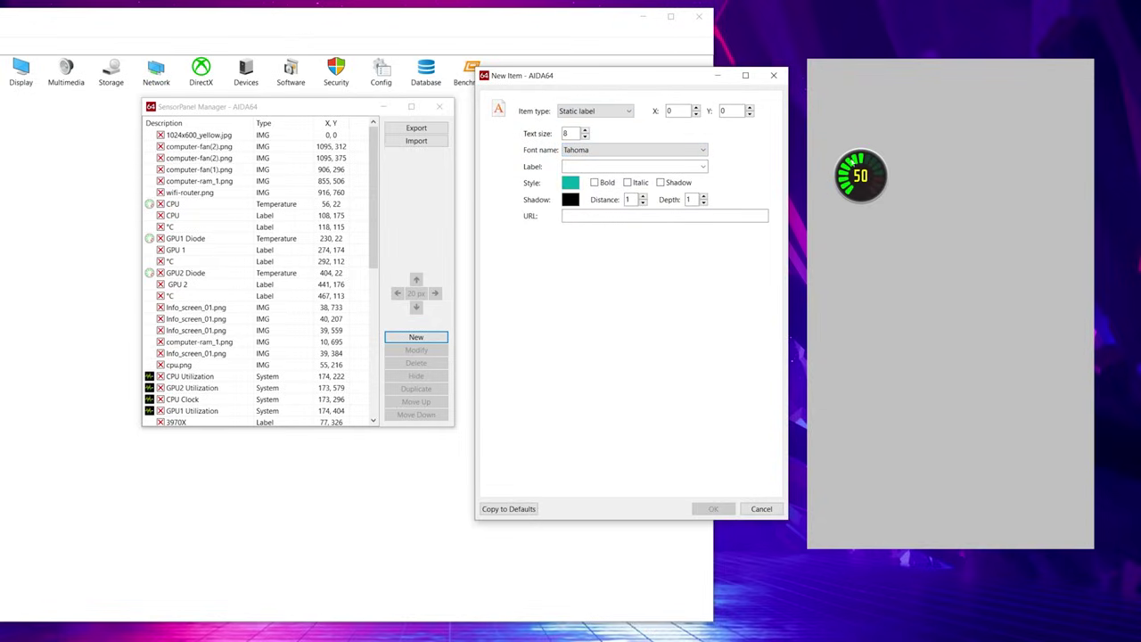
left_click(583, 133)
type("15")
left_click(596, 166)
type("CPU TEMP")
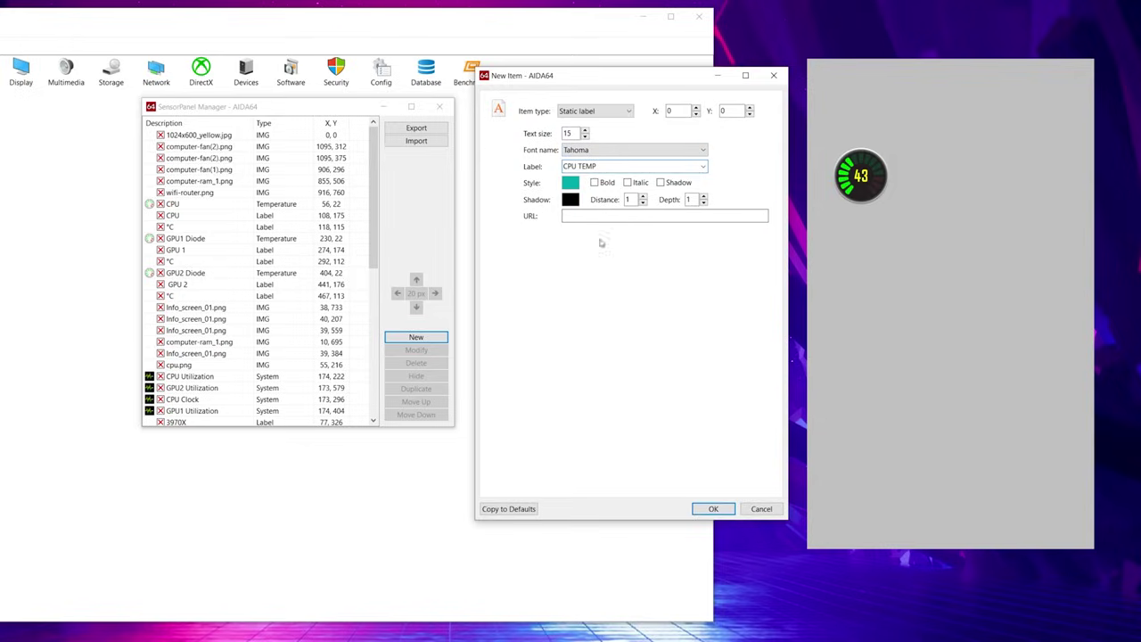
left_click(713, 508)
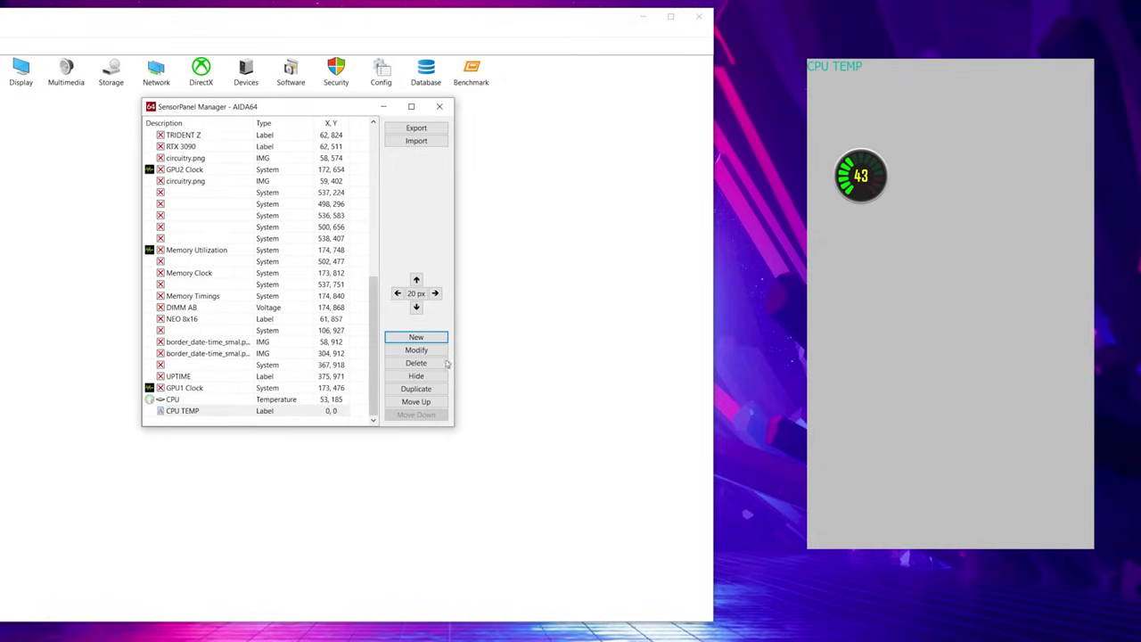
- Close the manager and move the CPU TEMP label directly beneath the CPU gauge, at about X 58, Y 307
left_click(456, 108)
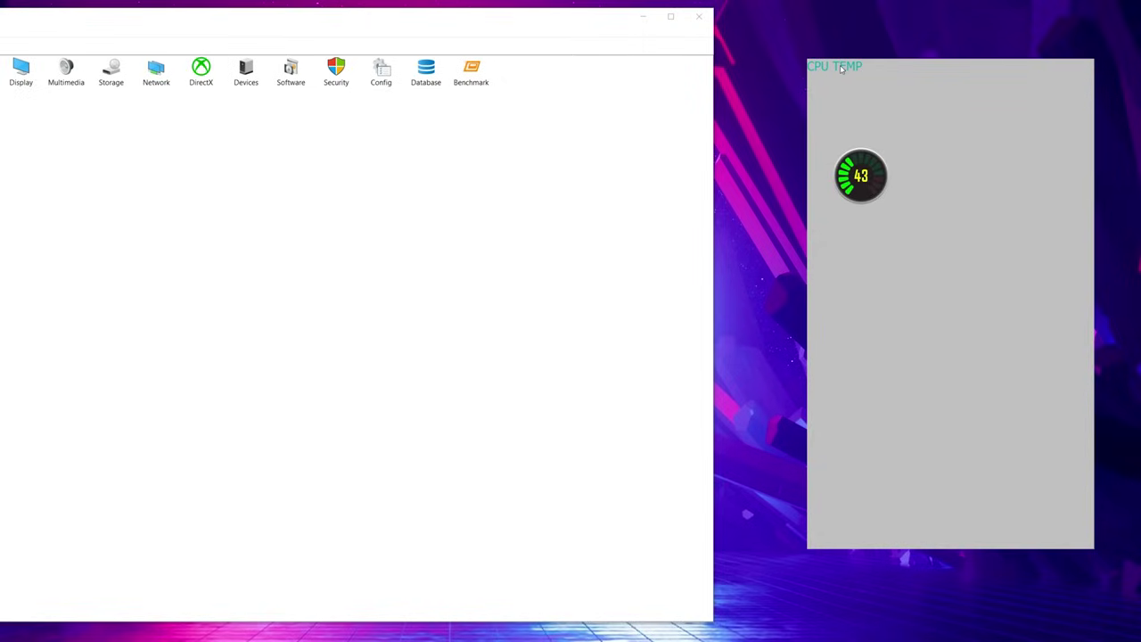
right_click(838, 68)
left_click_drag(838, 68, 862, 219)
- Reopen the SensorPanel Manager and start a new graph item for CPU Utilization, using the Area Graph type
right_click(957, 218)
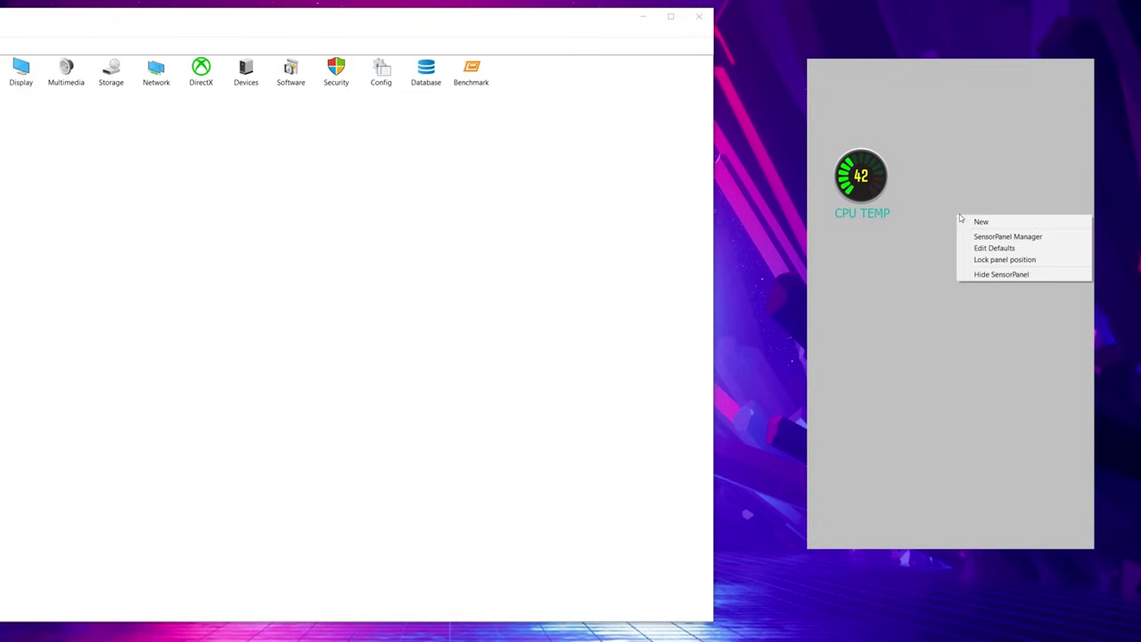
left_click(1018, 237)
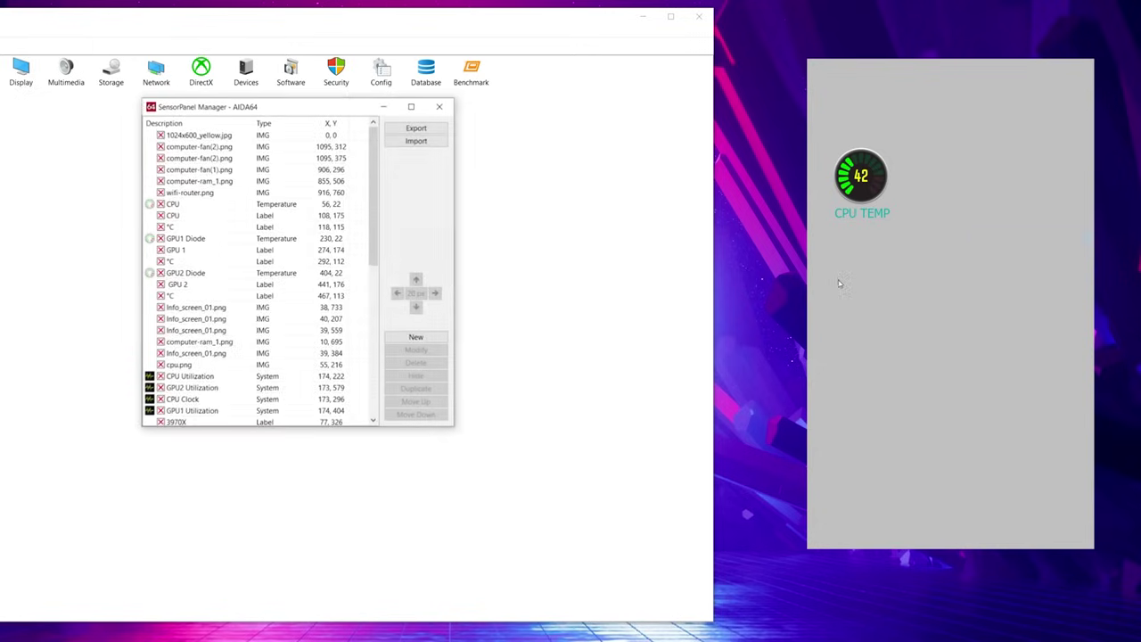
left_click(437, 337)
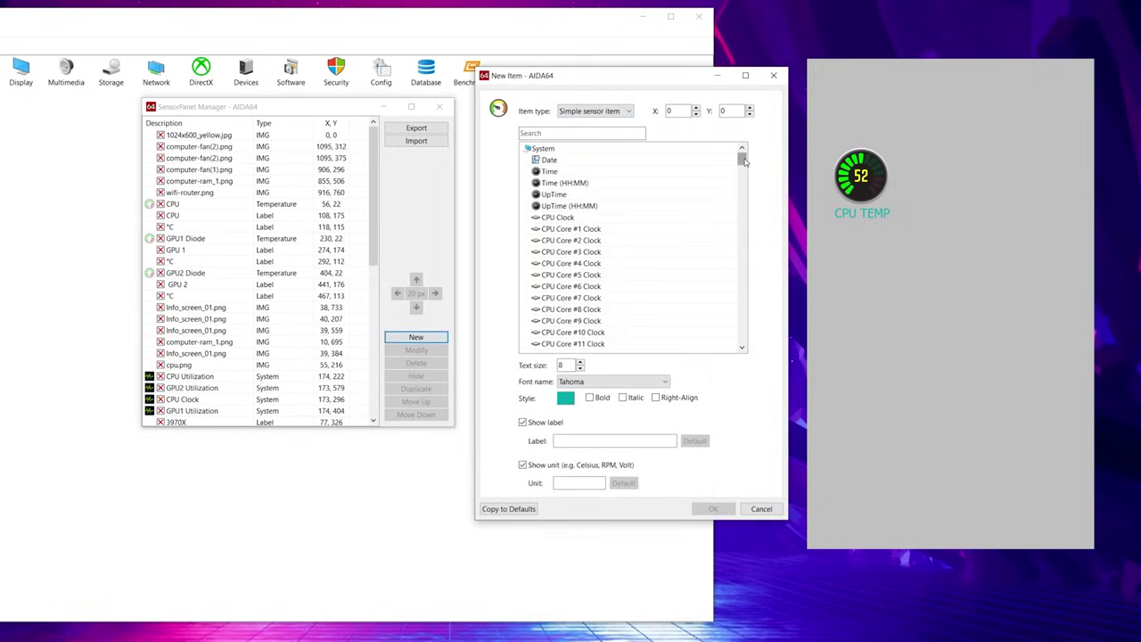
left_click_drag(744, 161, 746, 184)
left_click(606, 219)
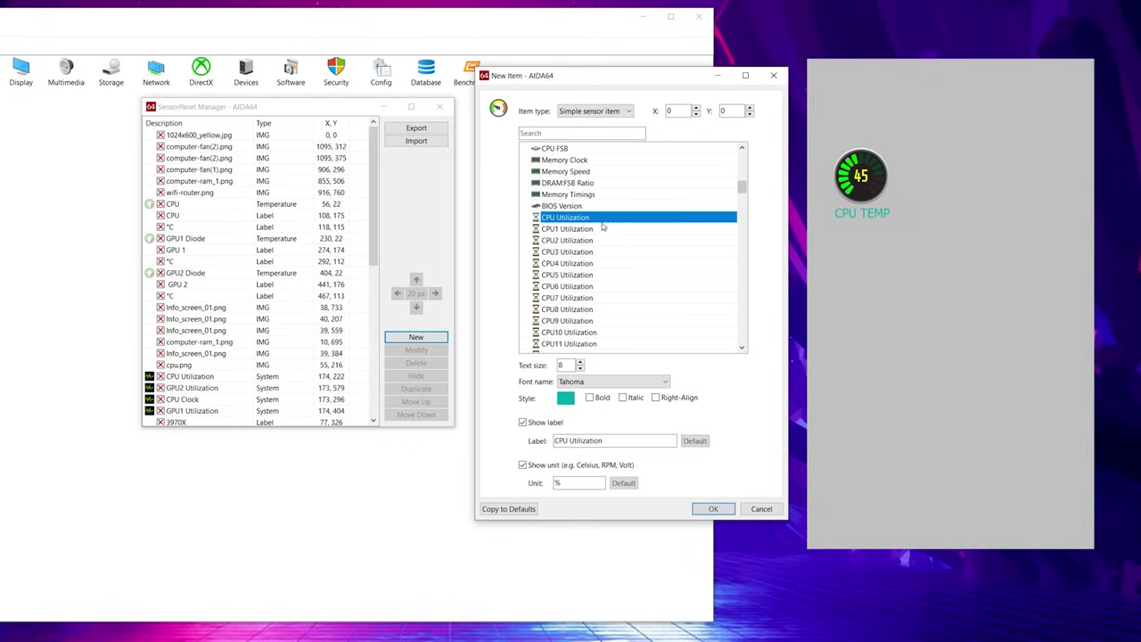
left_click(594, 111)
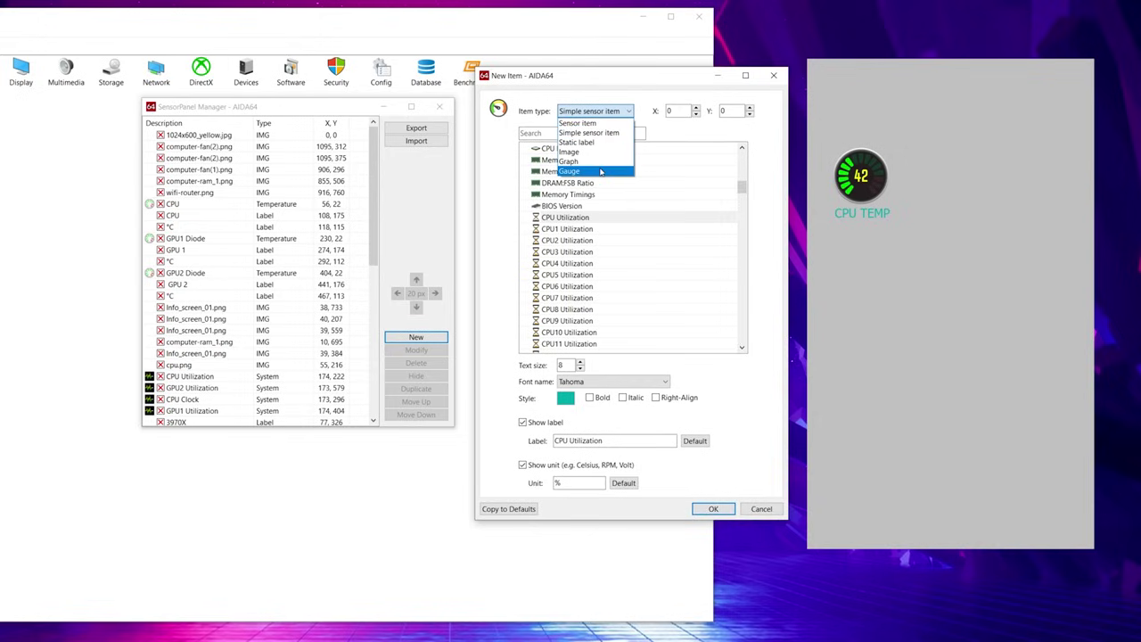
left_click(599, 161)
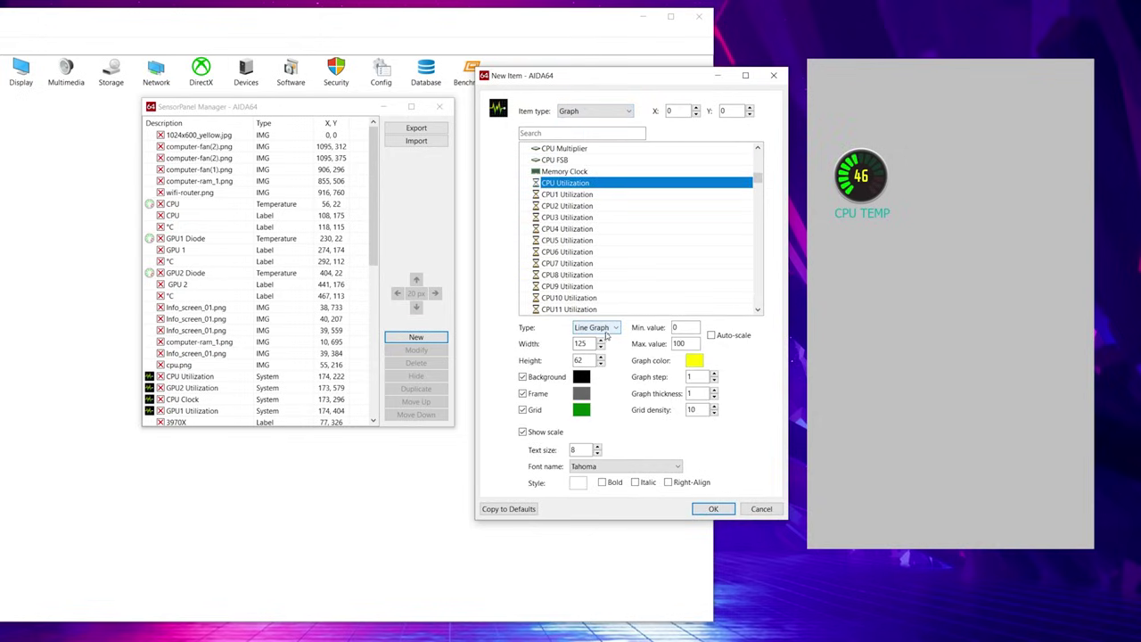
left_click(612, 328)
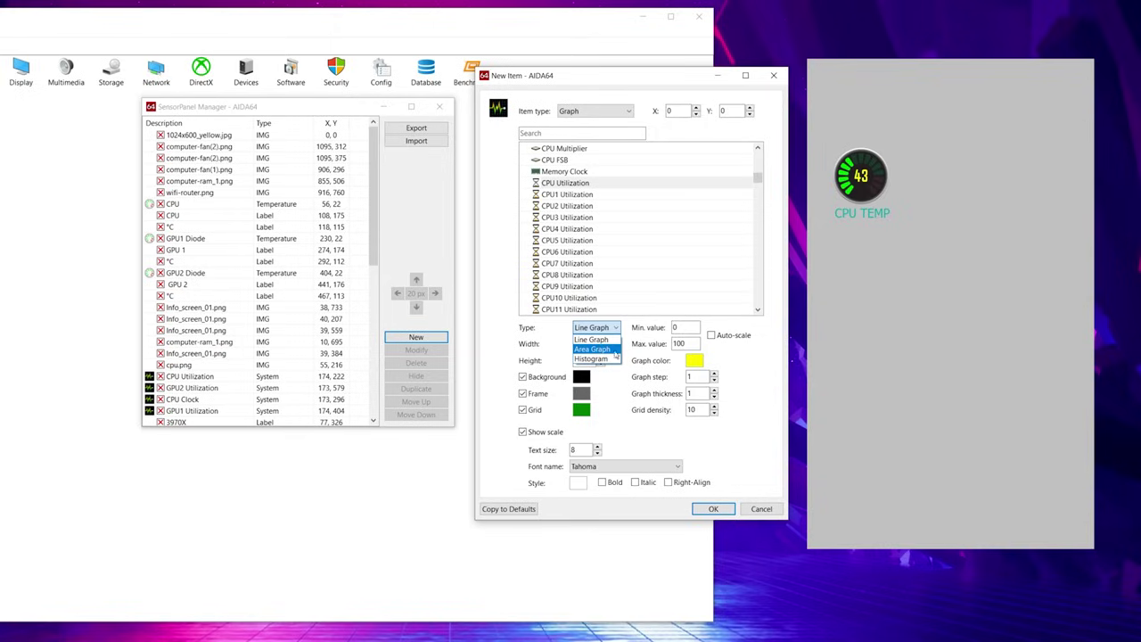
left_click(613, 349)
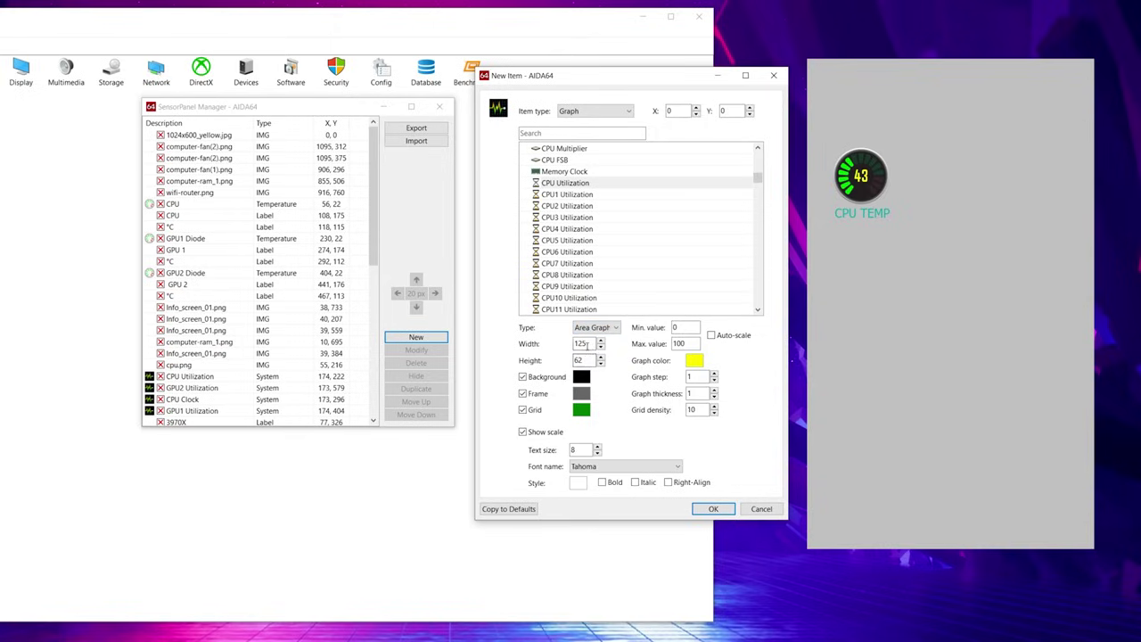
- Set the graph's width to 400 and turn off its background and grid
key("Tab")
type("4")
left_click(523, 411)
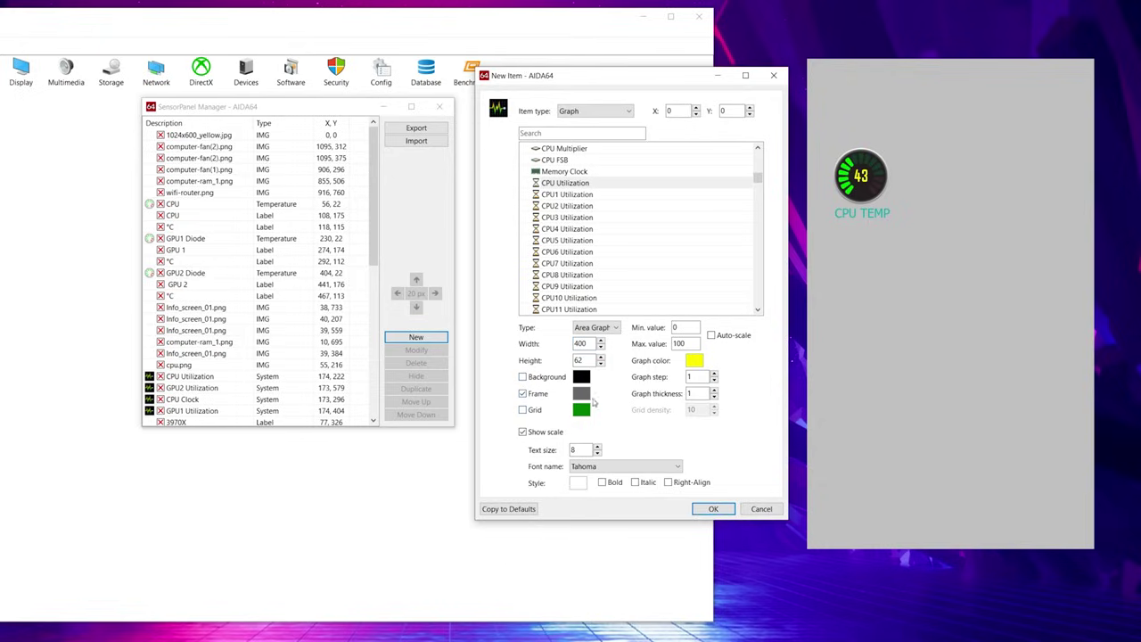
- Colour the graph's frame magenta and add the CPU Utilization graph to the panel
left_click(581, 393)
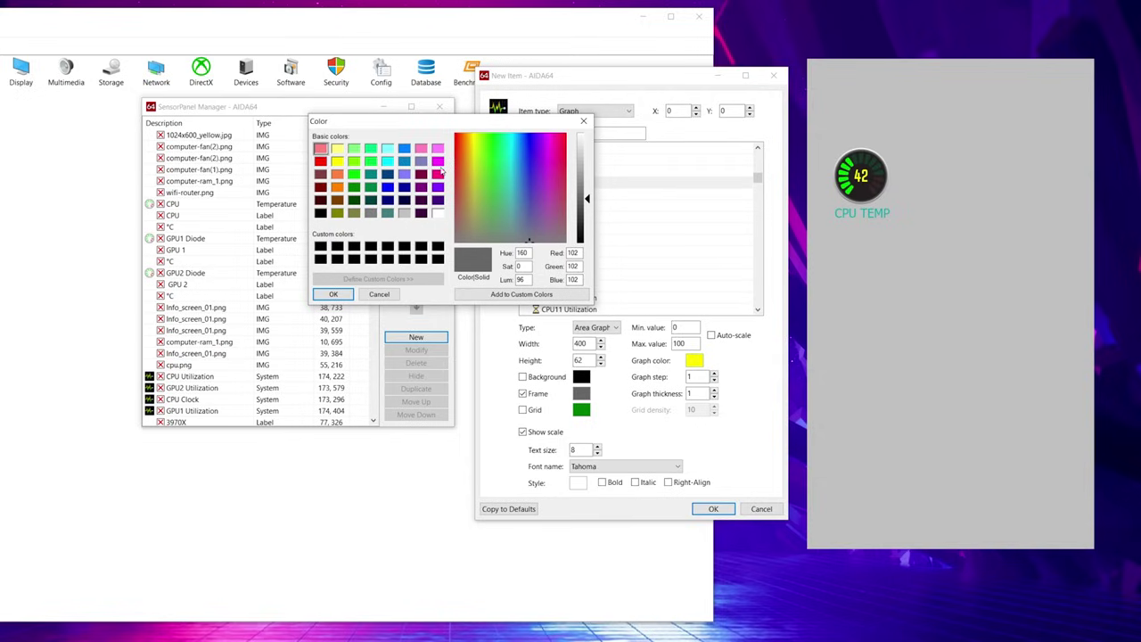
left_click(438, 161)
left_click(349, 294)
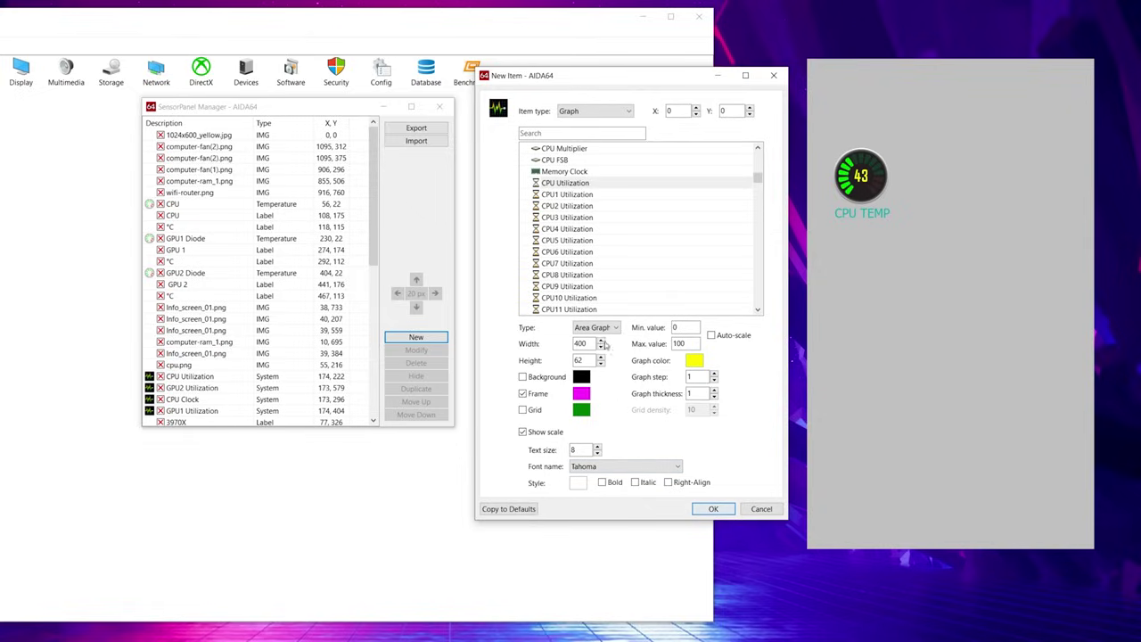
left_click(713, 509)
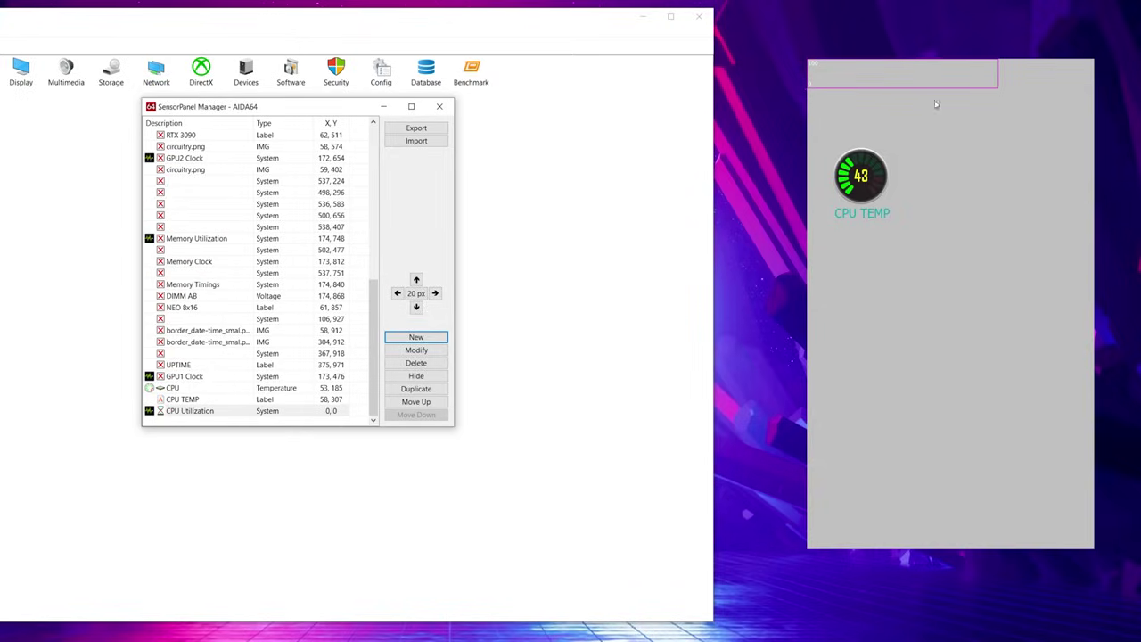
- Close the manager and move the CPU Utilization graph to just below the CPU TEMP label
left_click(439, 106)
right_click(883, 75)
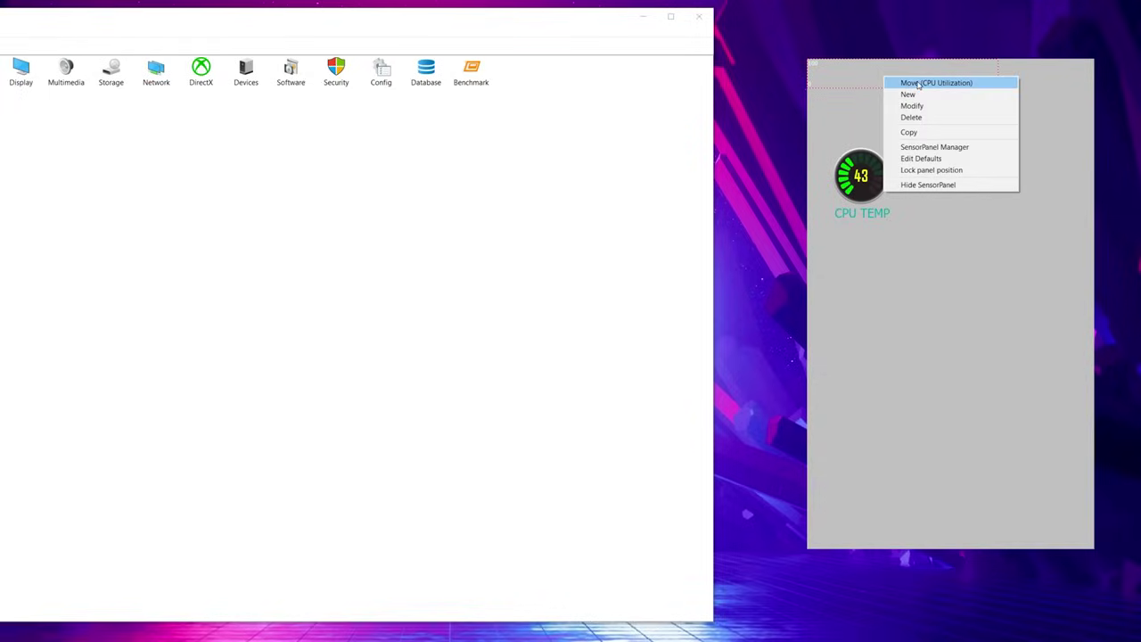
left_click(919, 82)
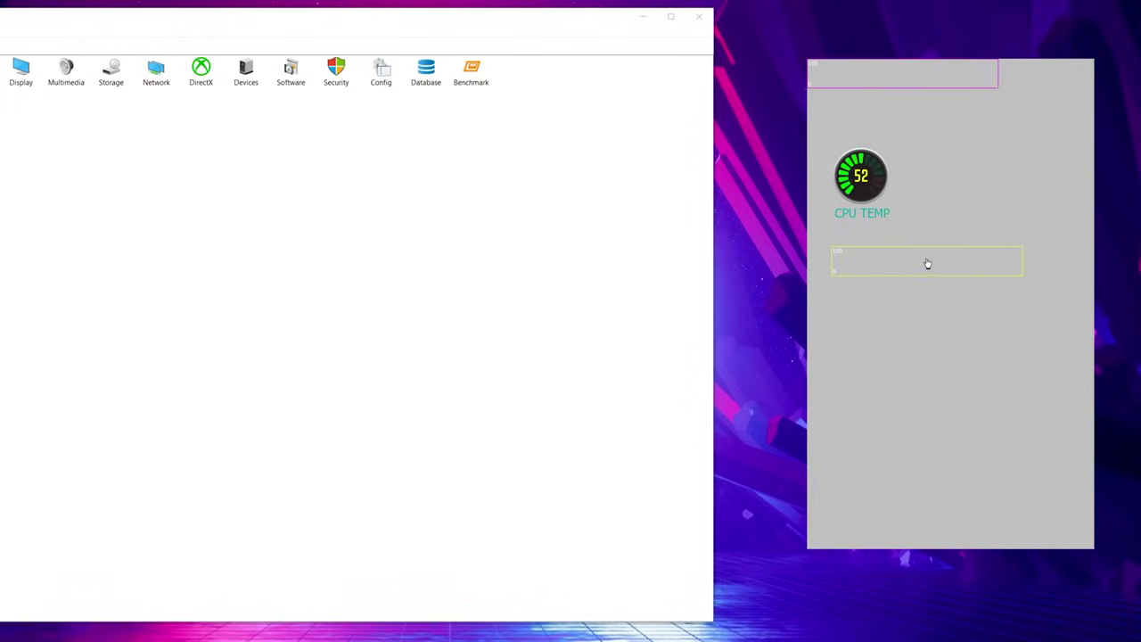
left_click(928, 253)
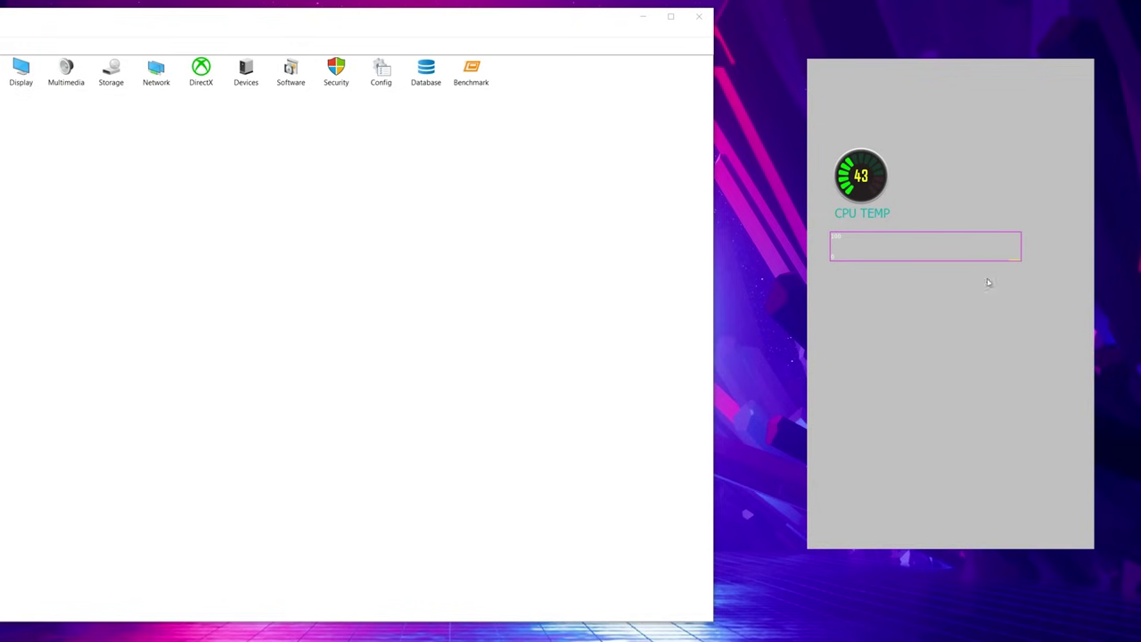
- Reopen the SensorPanel Manager and start a new simple sensor item for CPU Utilization
right_click(979, 321)
left_click(1015, 339)
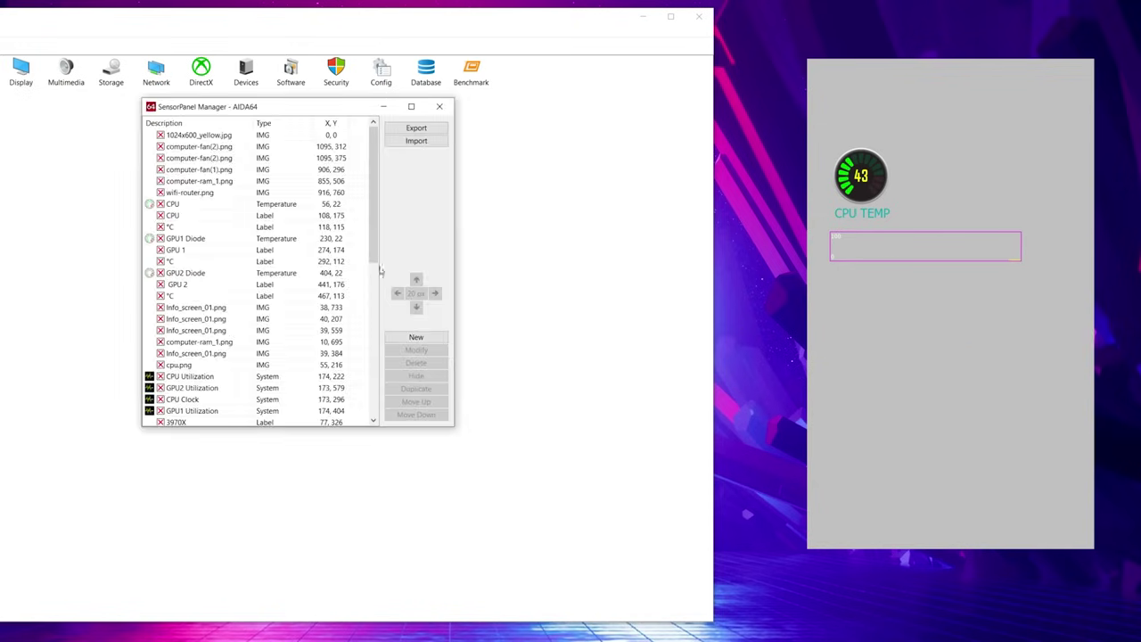
left_click(437, 342)
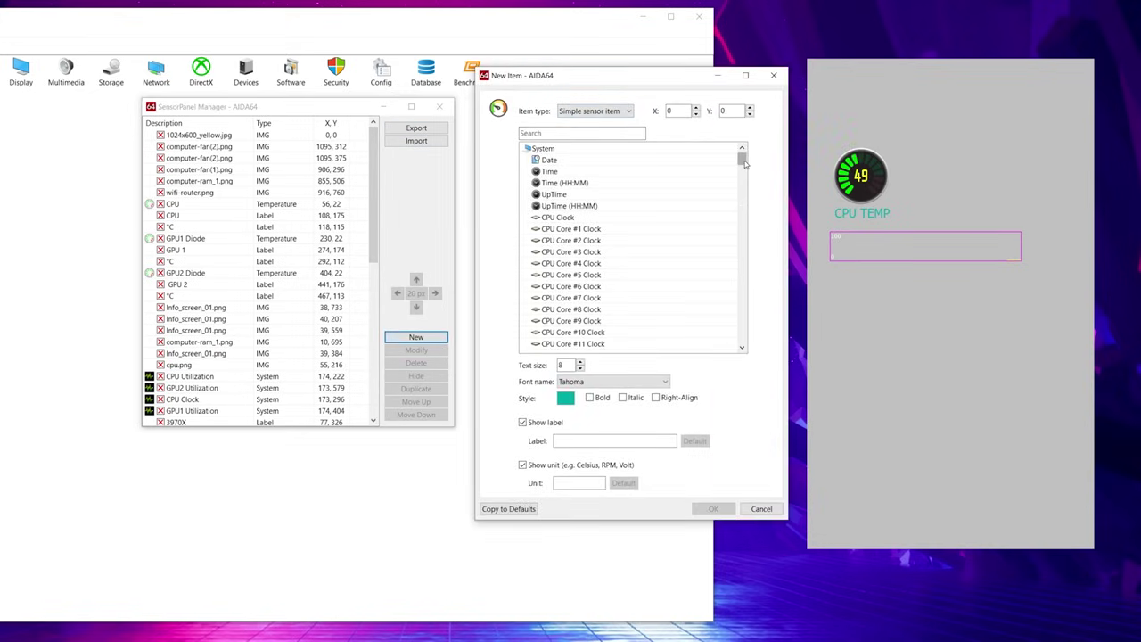
left_click_drag(741, 158, 742, 188)
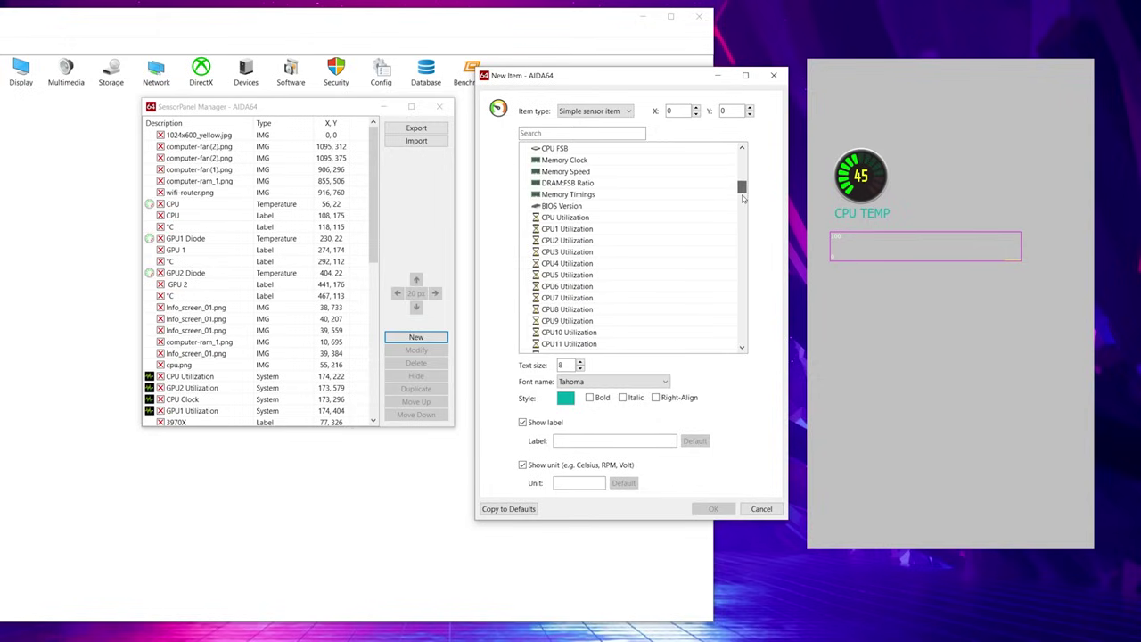
left_click(595, 218)
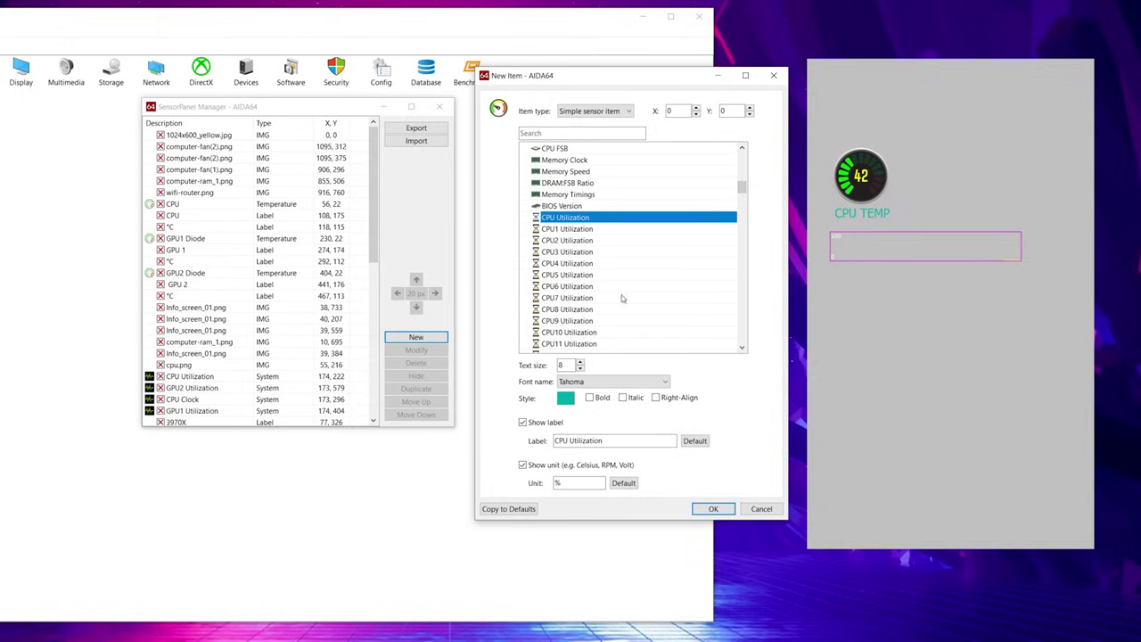
- Colour the CPU Utilization item's text yellow, hide its label and add it to the panel
left_click(566, 398)
left_click(337, 160)
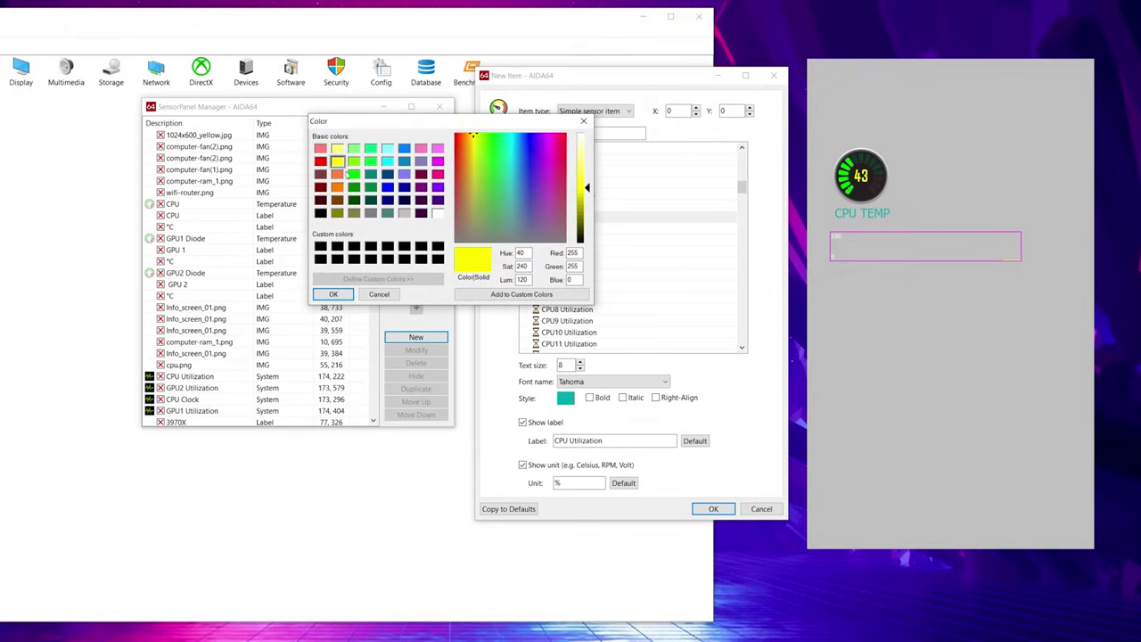
left_click(332, 295)
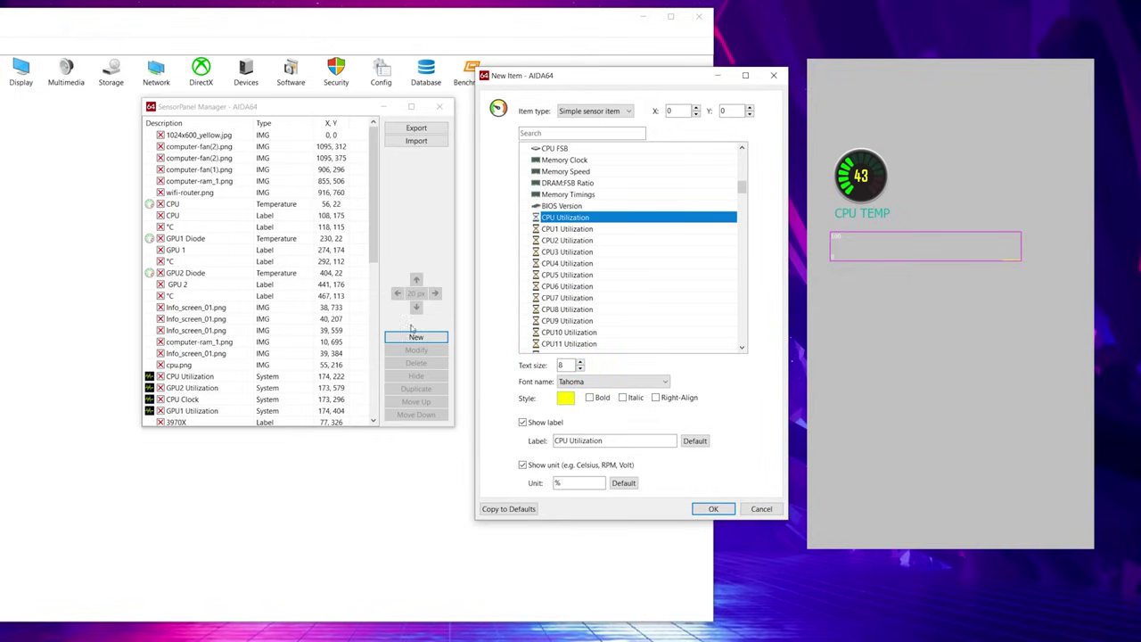
left_click(523, 423)
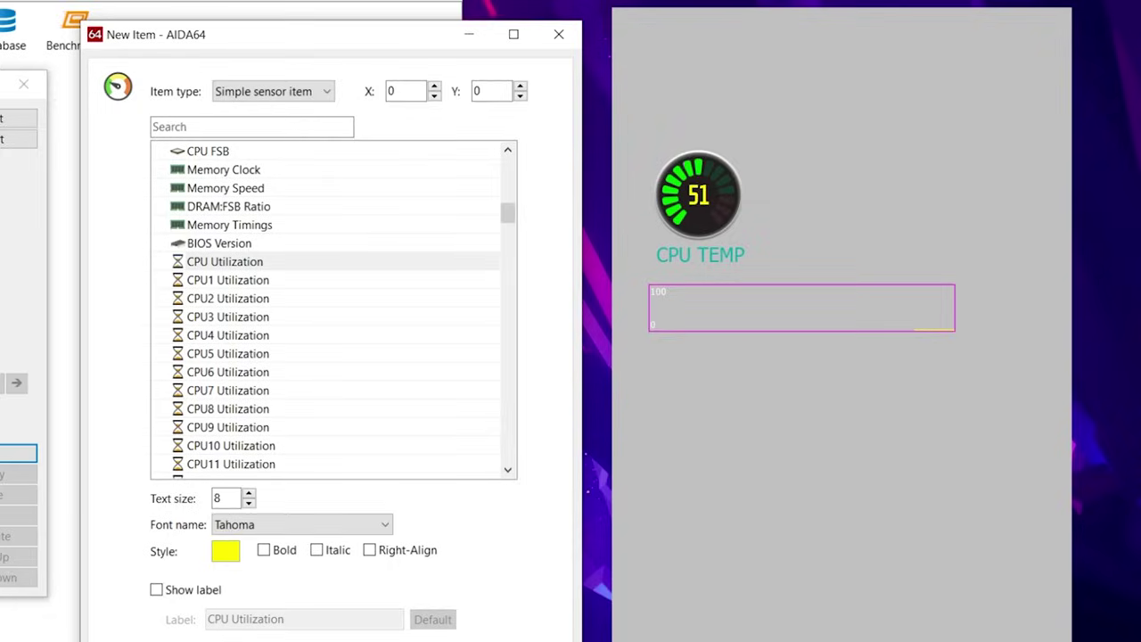
key("Return")
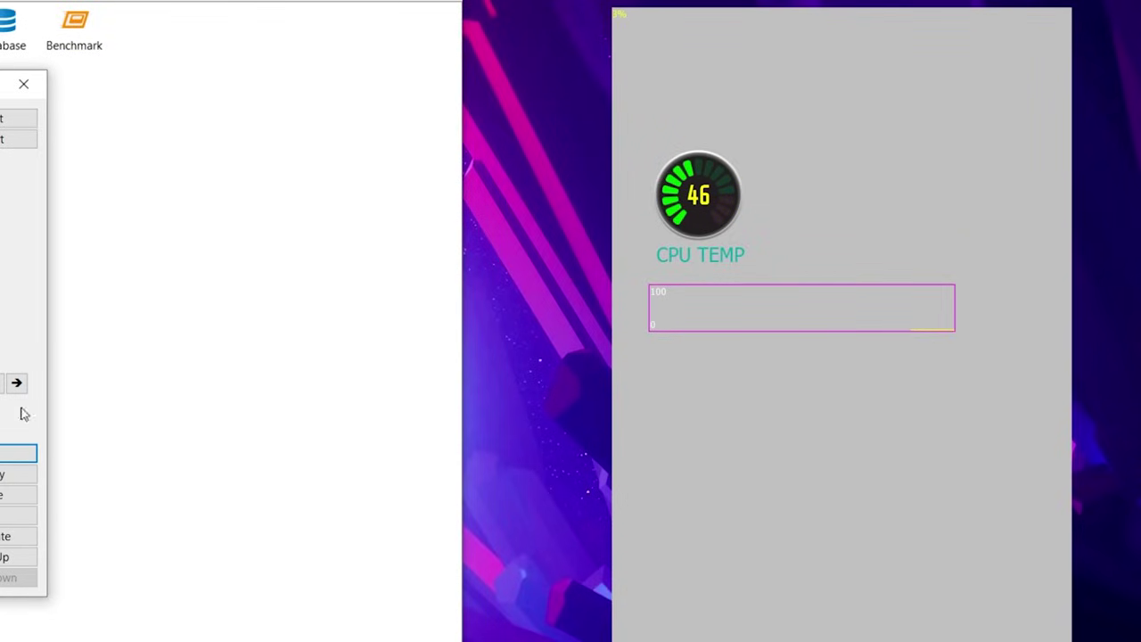
- Close the manager and move the CPU Utilization percentage into the upper-right corner of the graph
left_click(21, 87)
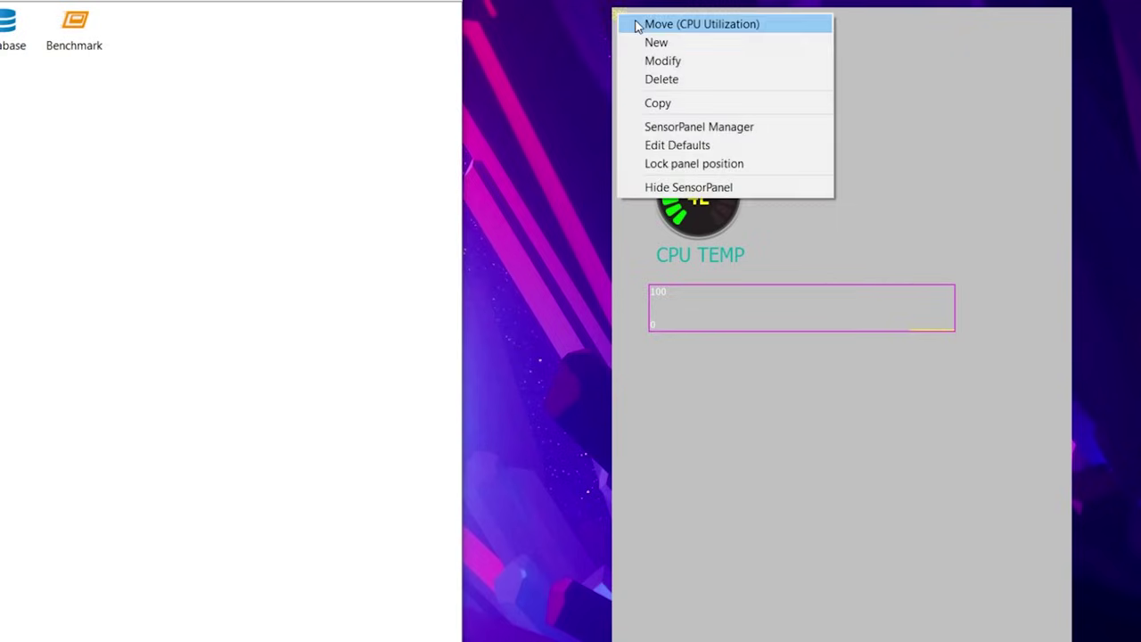
left_click(638, 27)
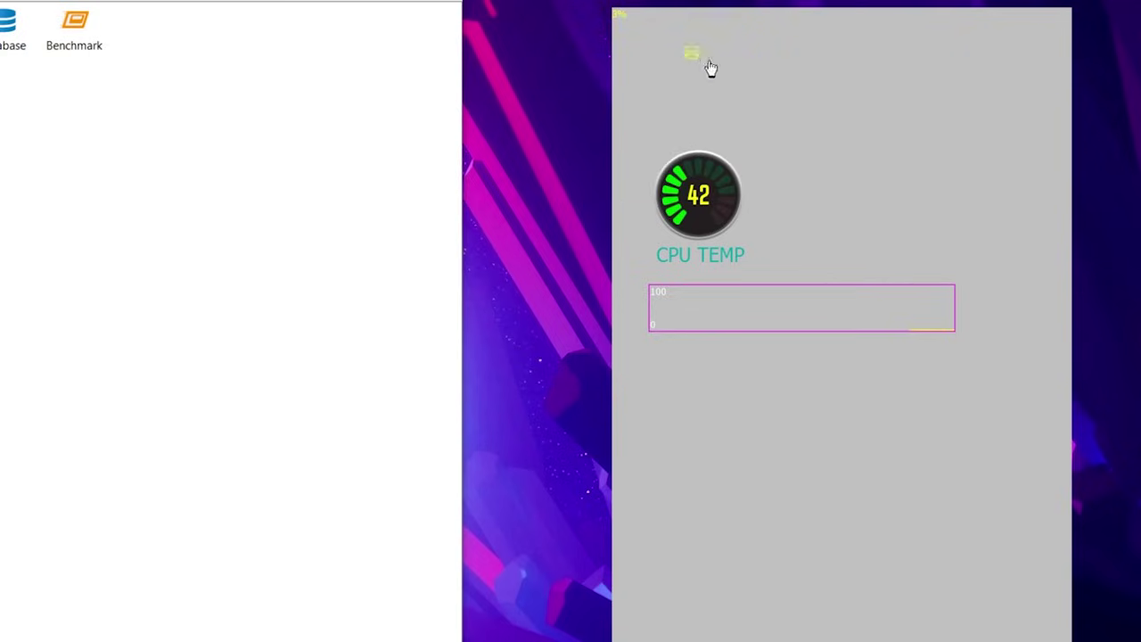
left_click(947, 298)
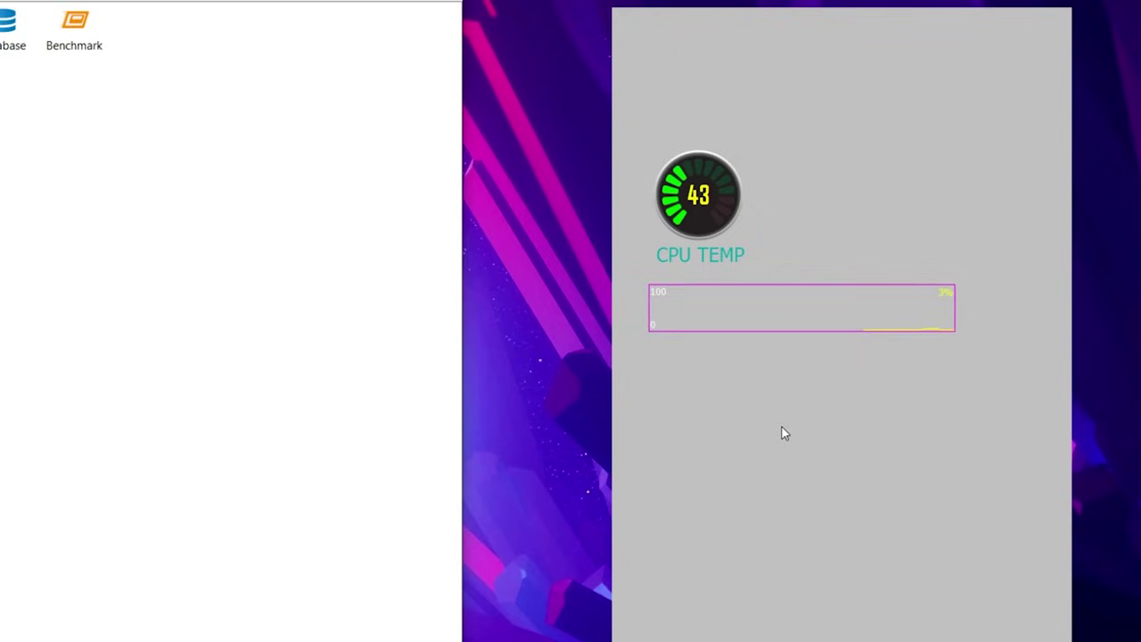
- Start a new item in the SensorPanel Manager as a graph of CPU Clock
right_click(811, 441)
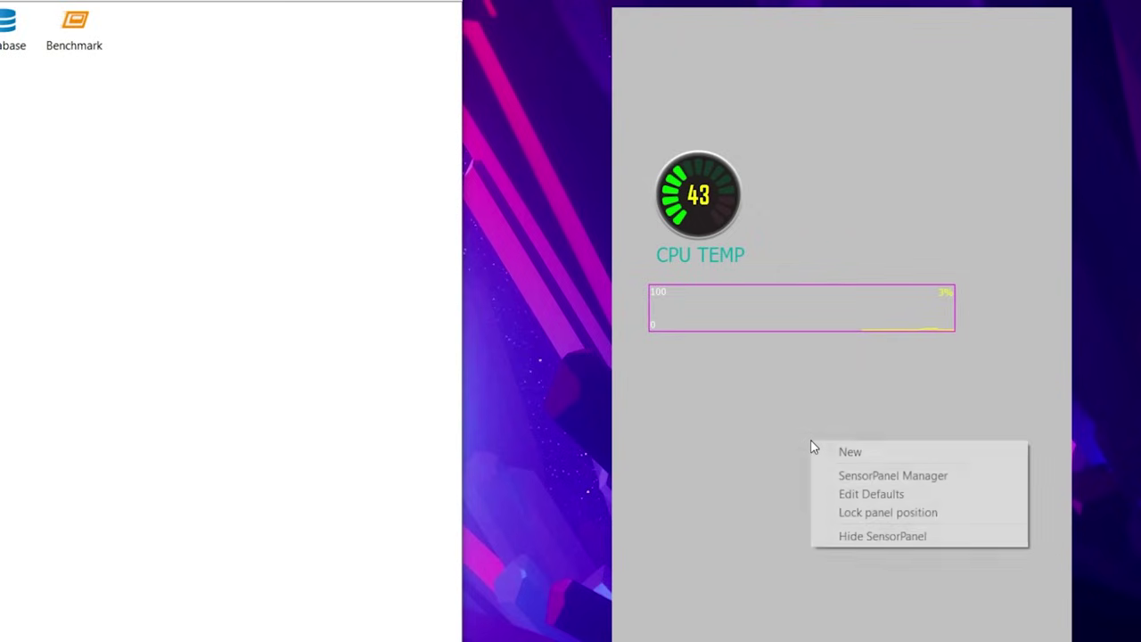
left_click(911, 479)
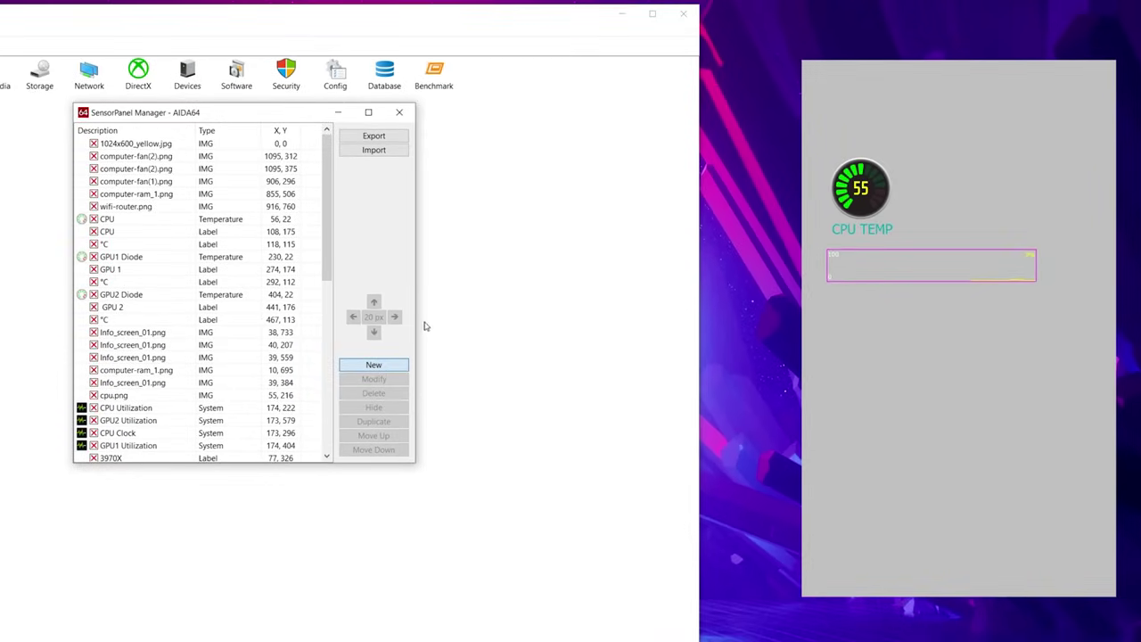
key("Return")
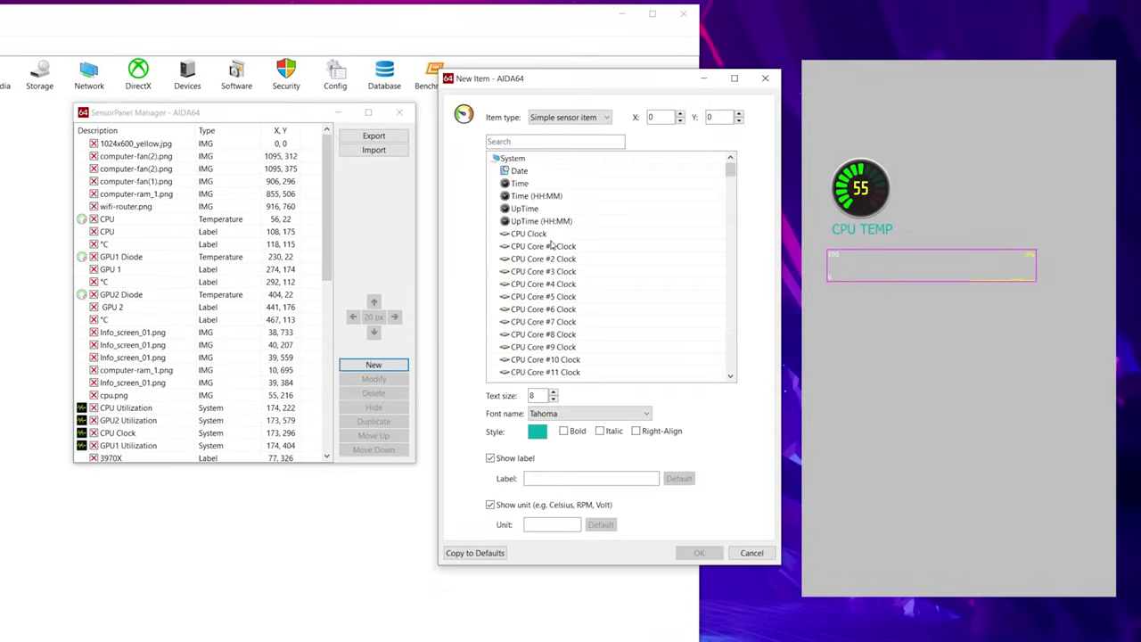
left_click(528, 197)
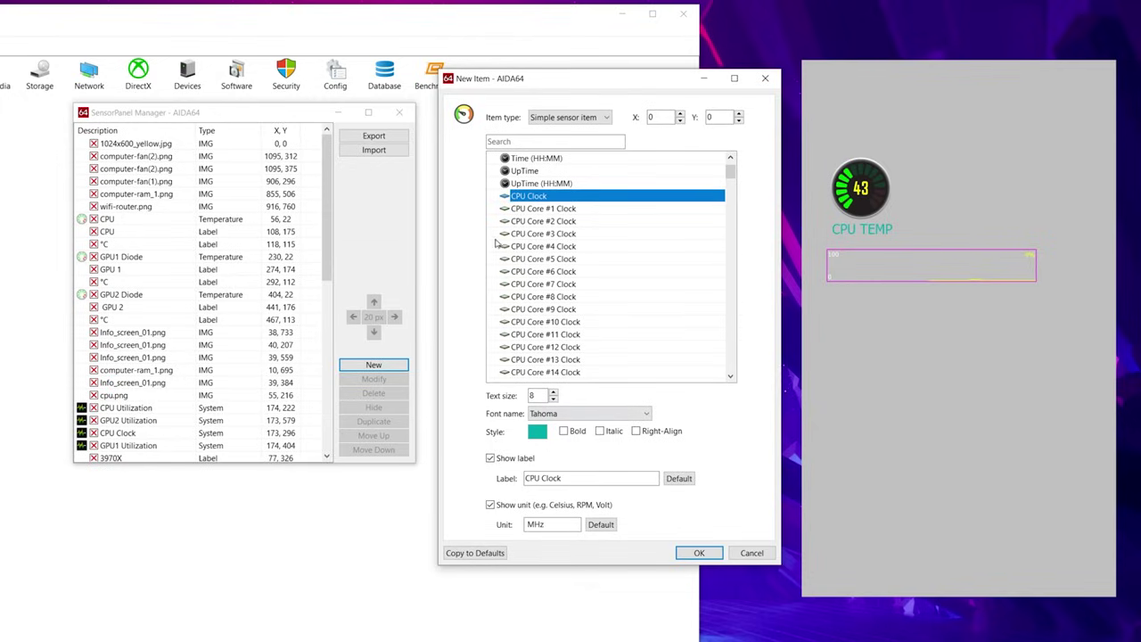
left_click(569, 117)
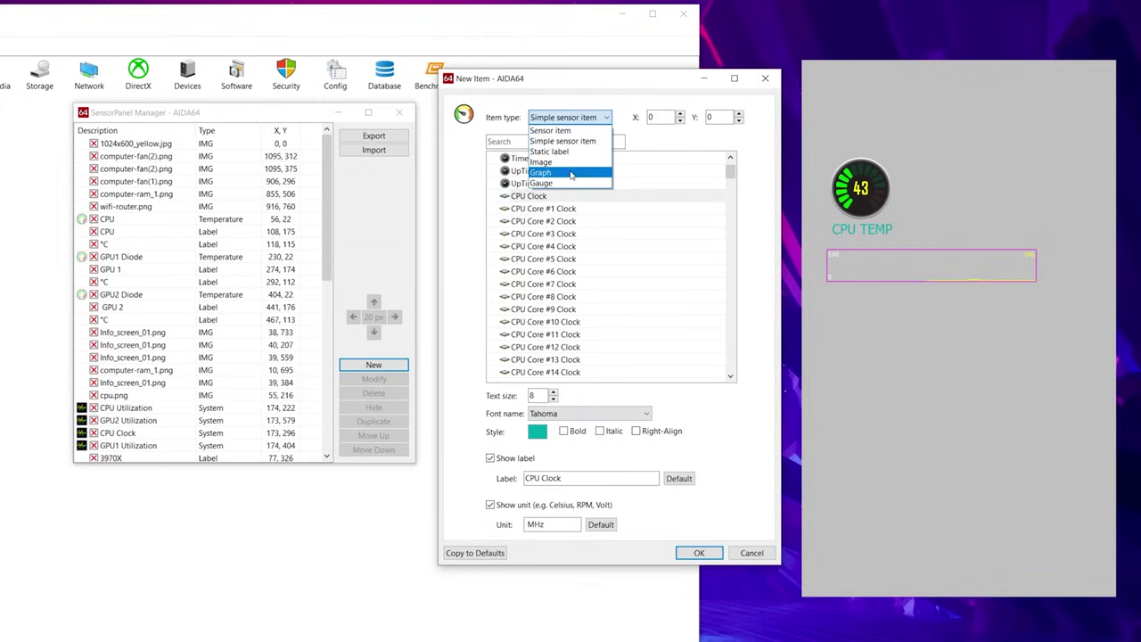
left_click(559, 172)
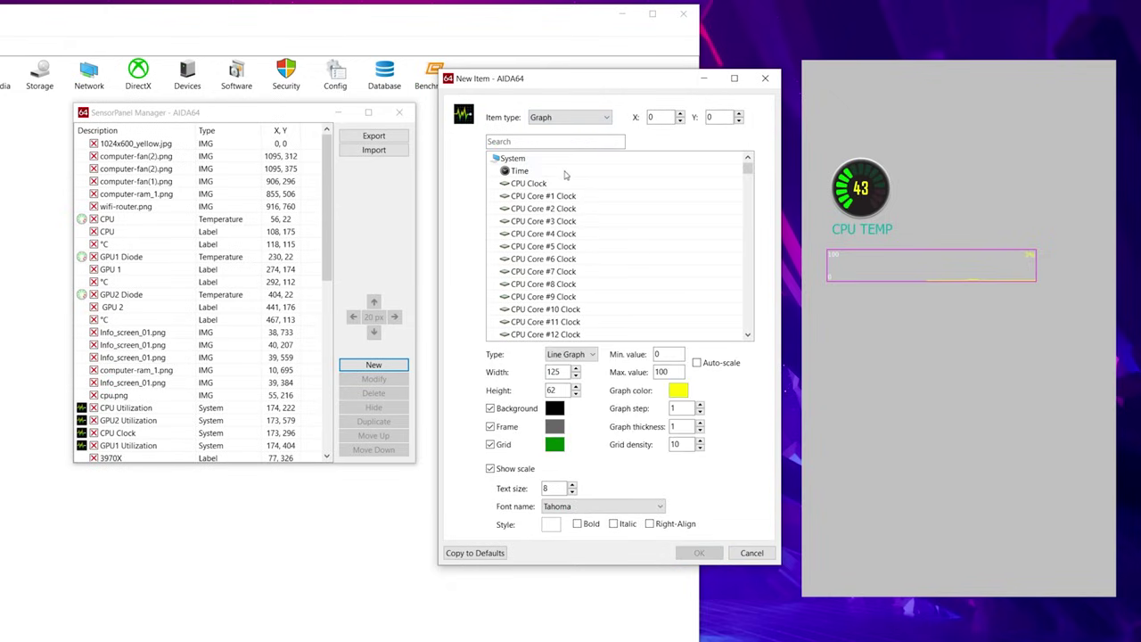
left_click(586, 183)
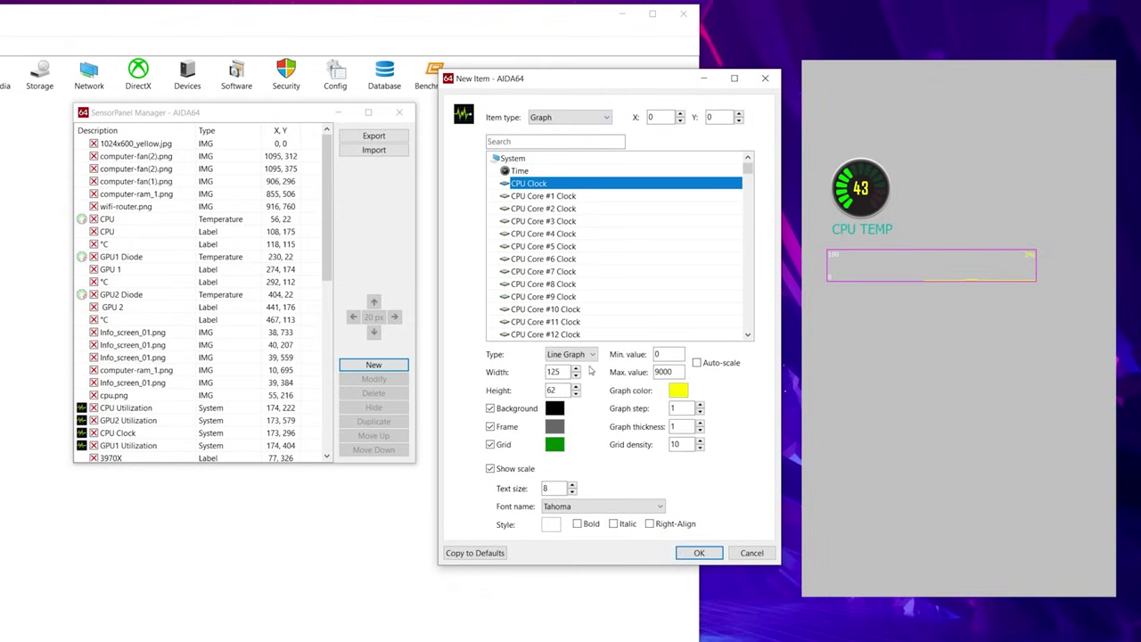
- Make the CPU Clock graph an area graph with a width of 400
left_click(588, 354)
left_click(570, 379)
key("Tab")
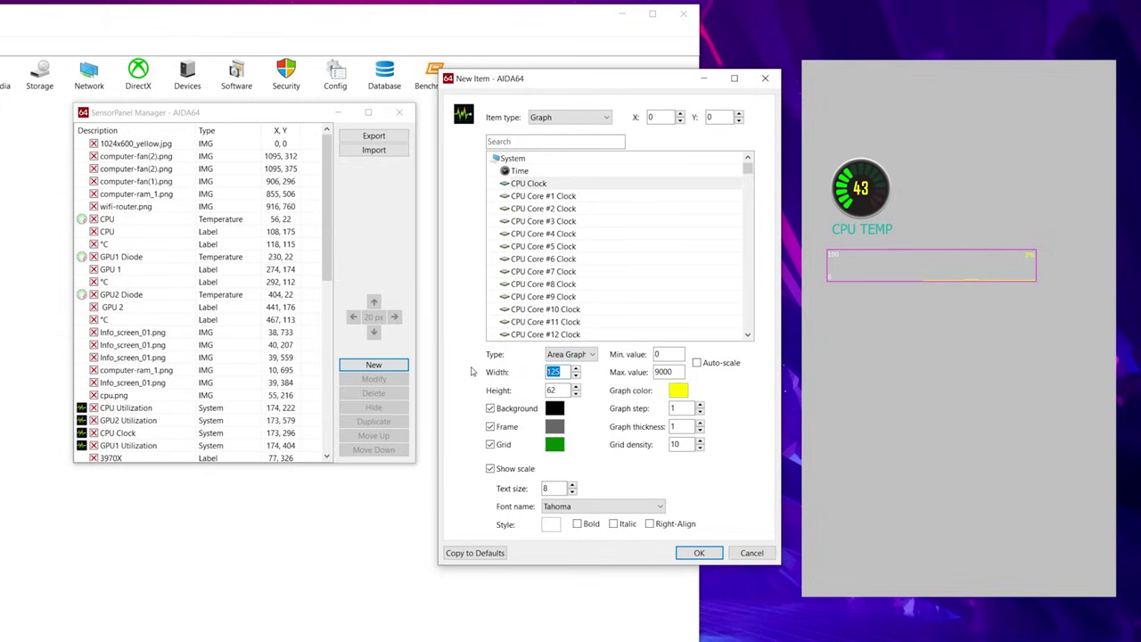
type("400")
- Colour the CPU Clock graph red with a blue grid and add it to the panel
left_click(678, 390)
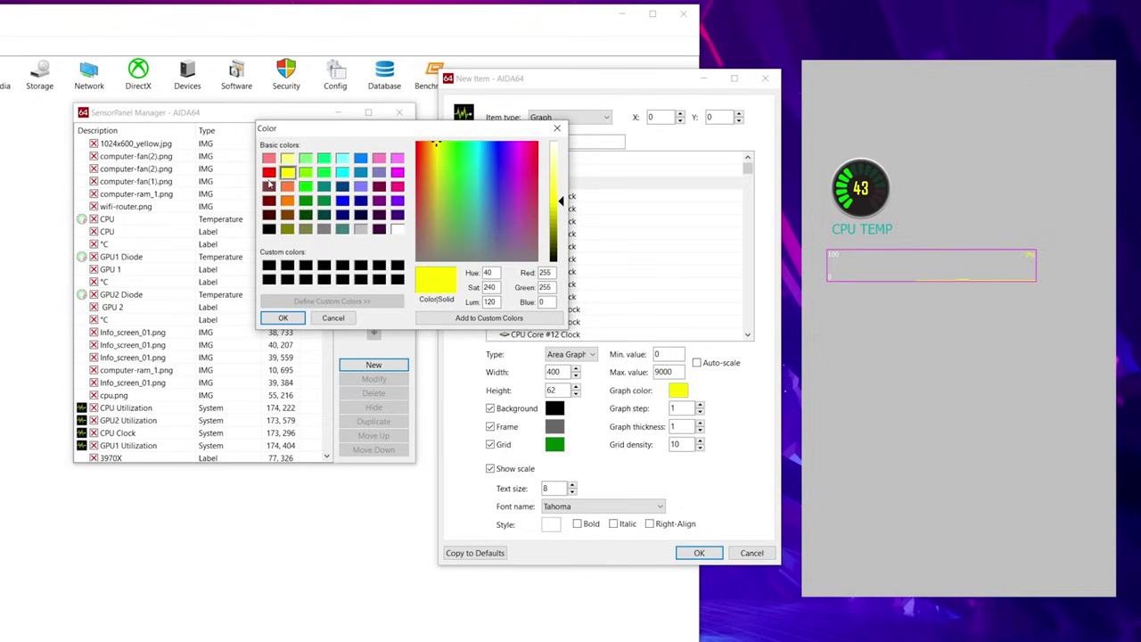
left_click(269, 172)
left_click(283, 318)
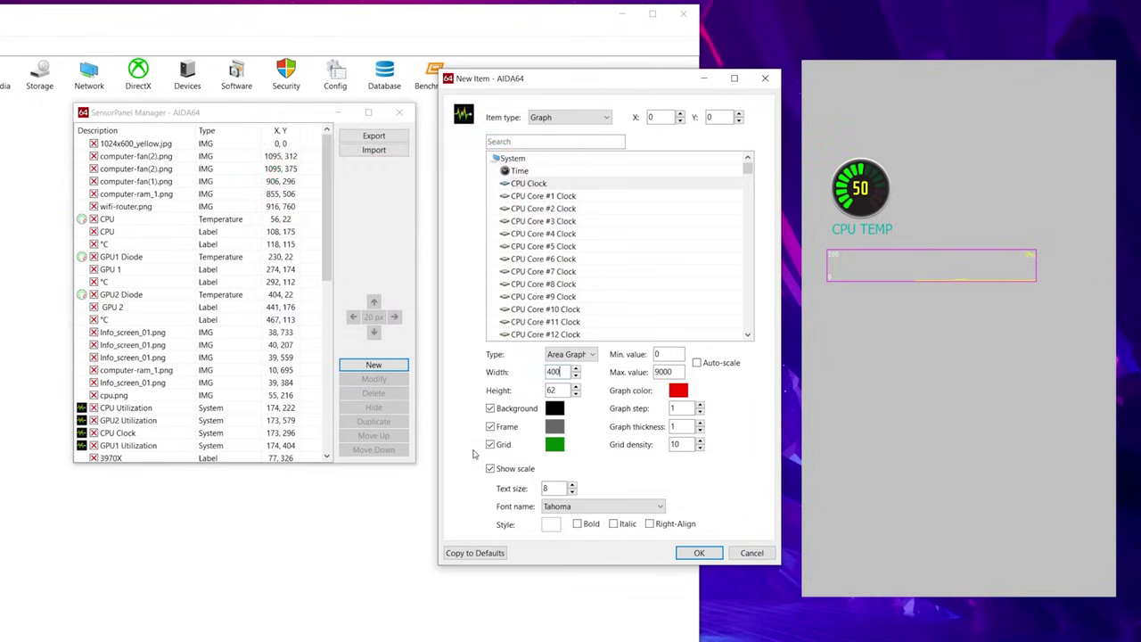
left_click(554, 444)
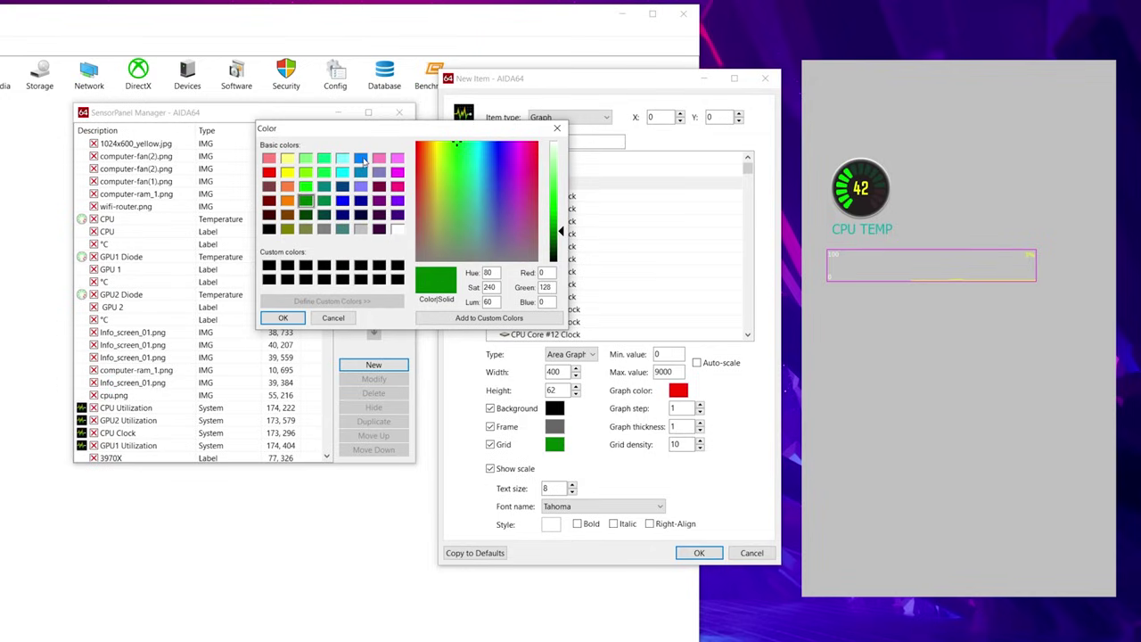
left_click(361, 159)
left_click(299, 317)
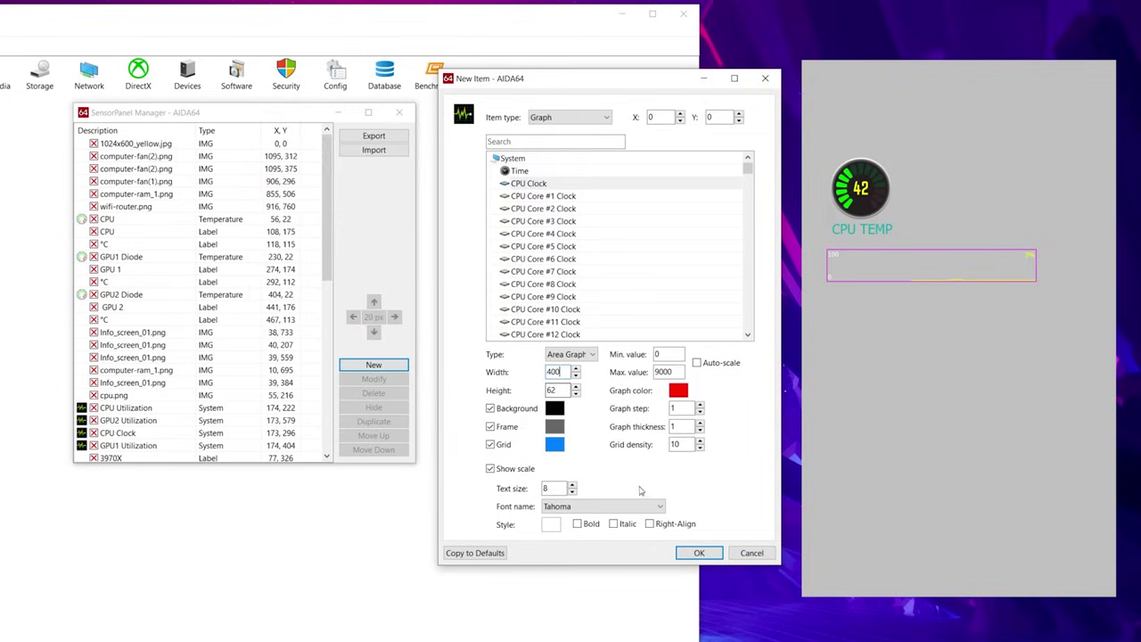
left_click(700, 552)
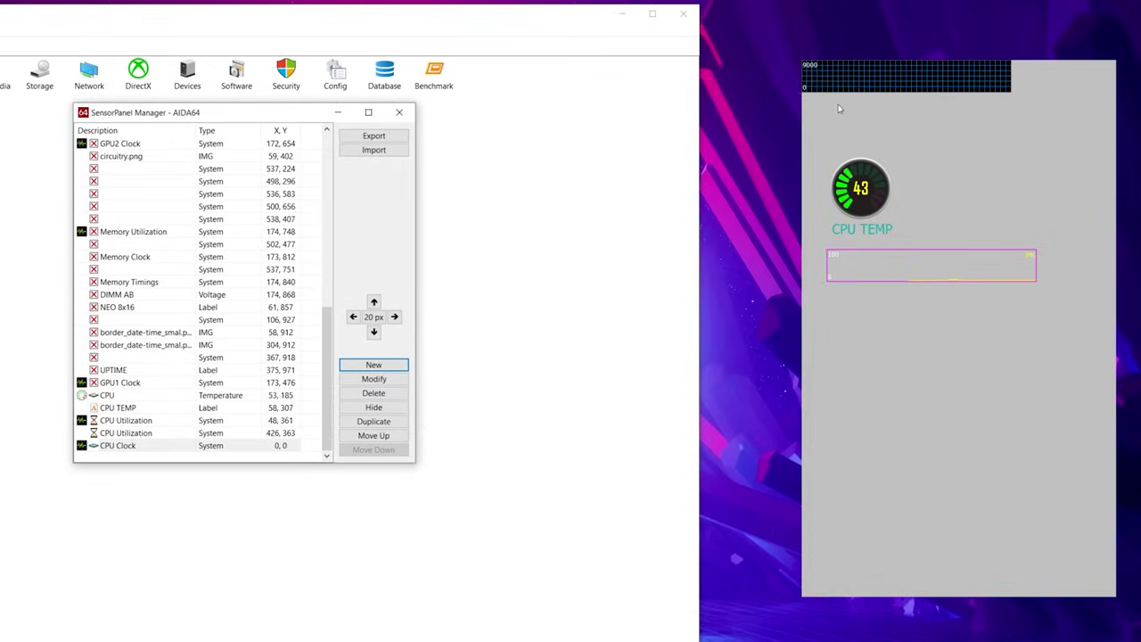
- Close the manager and move the CPU Clock graph directly below the CPU Utilization graph, aligned with its left edge
left_click(399, 116)
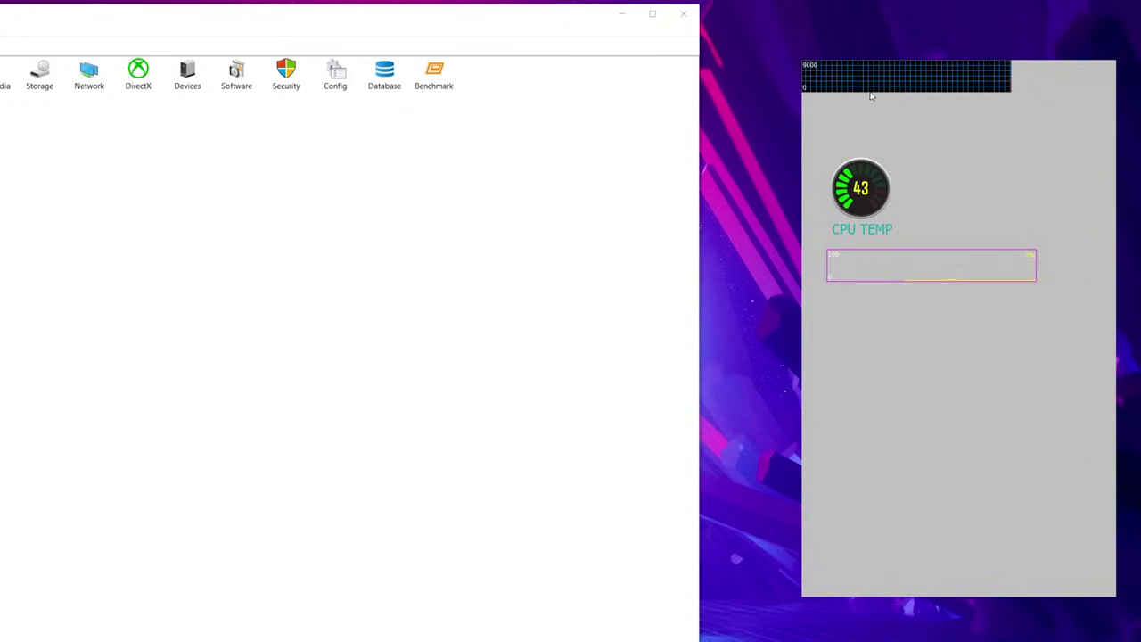
right_click(848, 67)
left_click(862, 72)
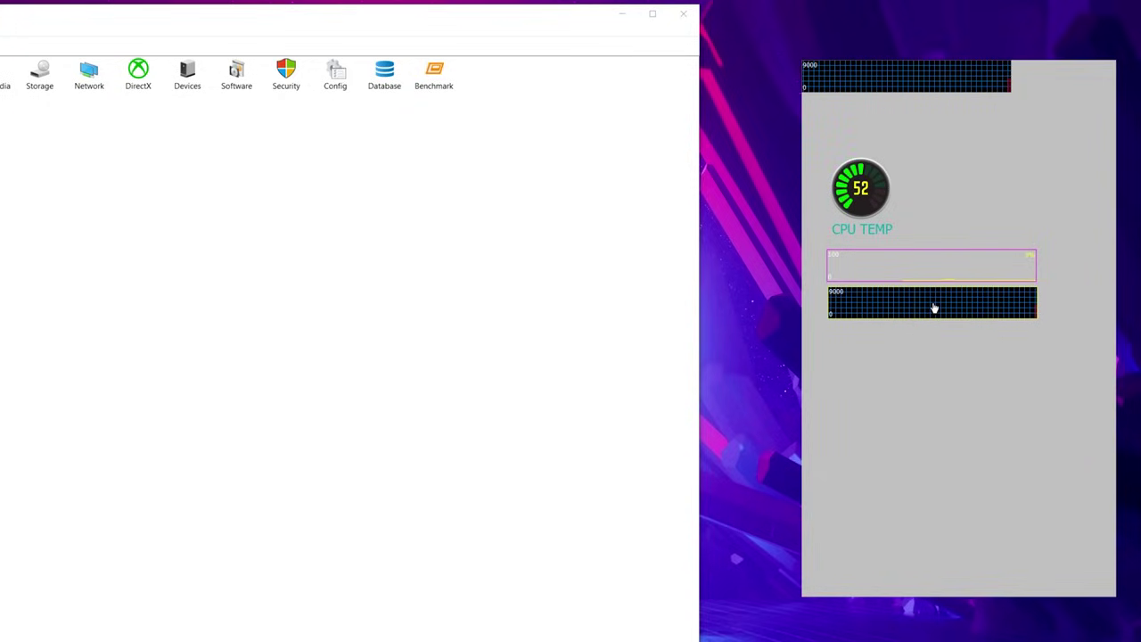
left_click(933, 308)
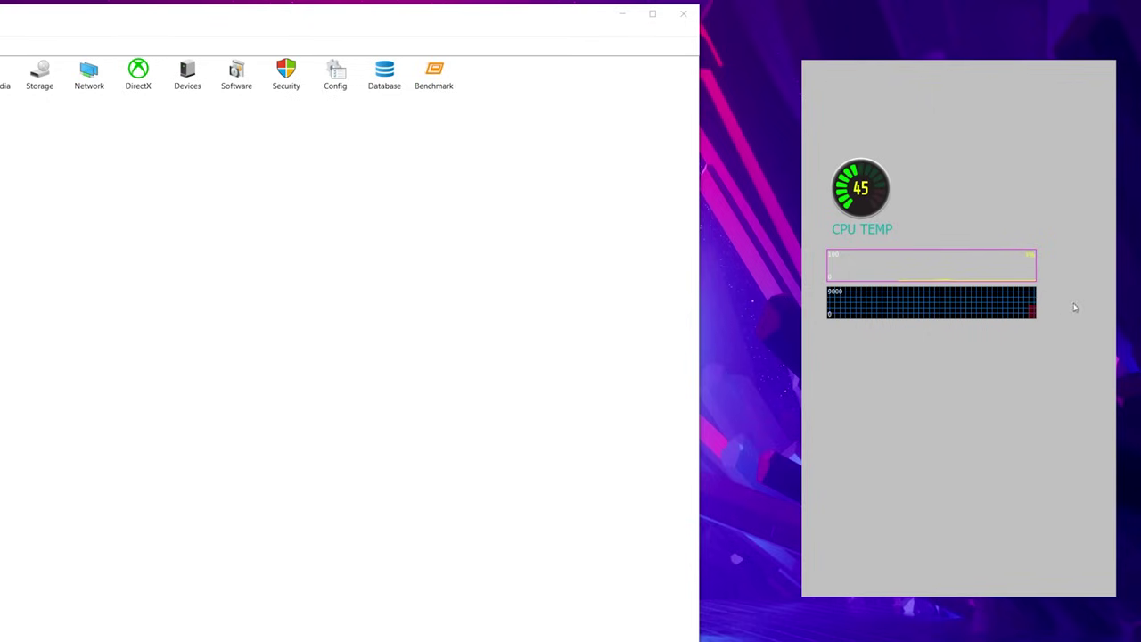
- Modify the CPU Clock graph to use auto-scale instead of fixed minimum and maximum values
right_click(880, 309)
left_click(927, 342)
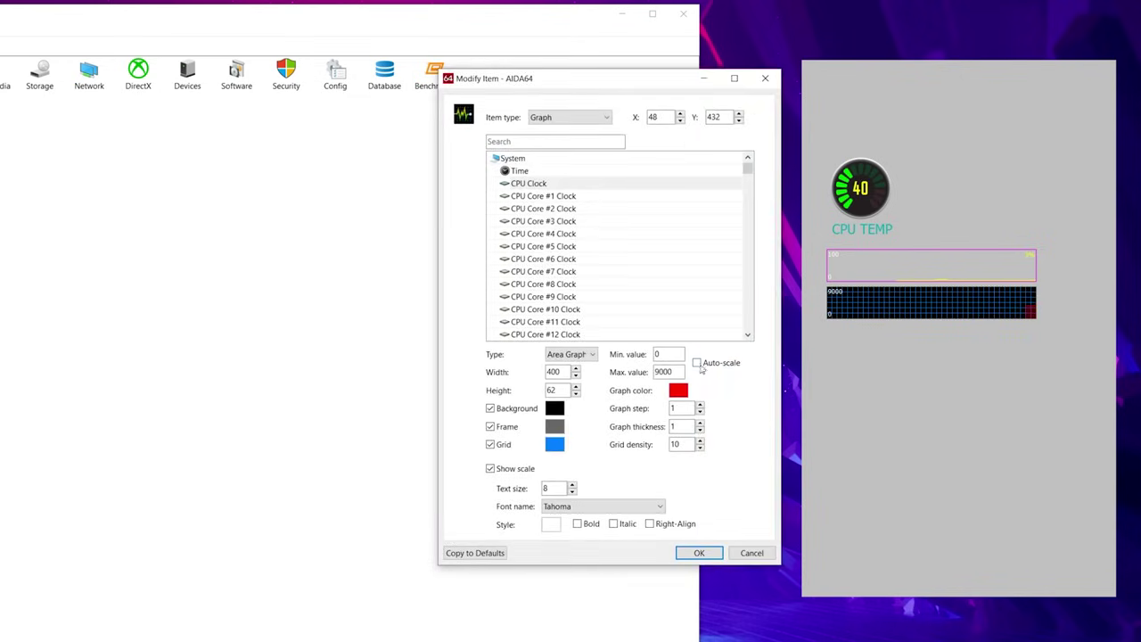
left_click(697, 363)
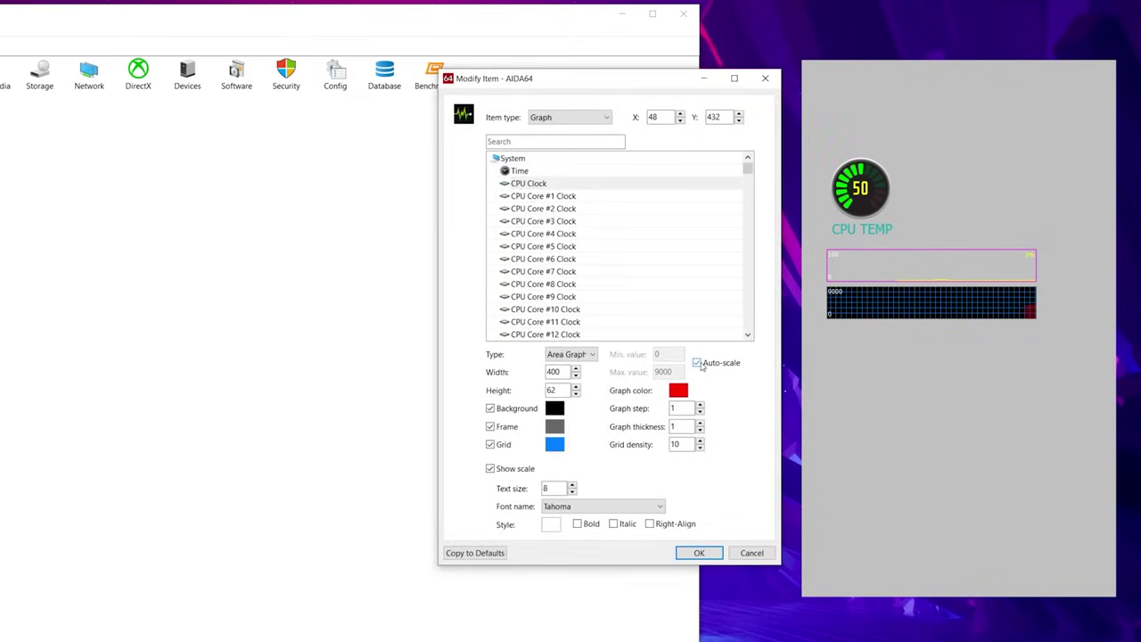
left_click(699, 553)
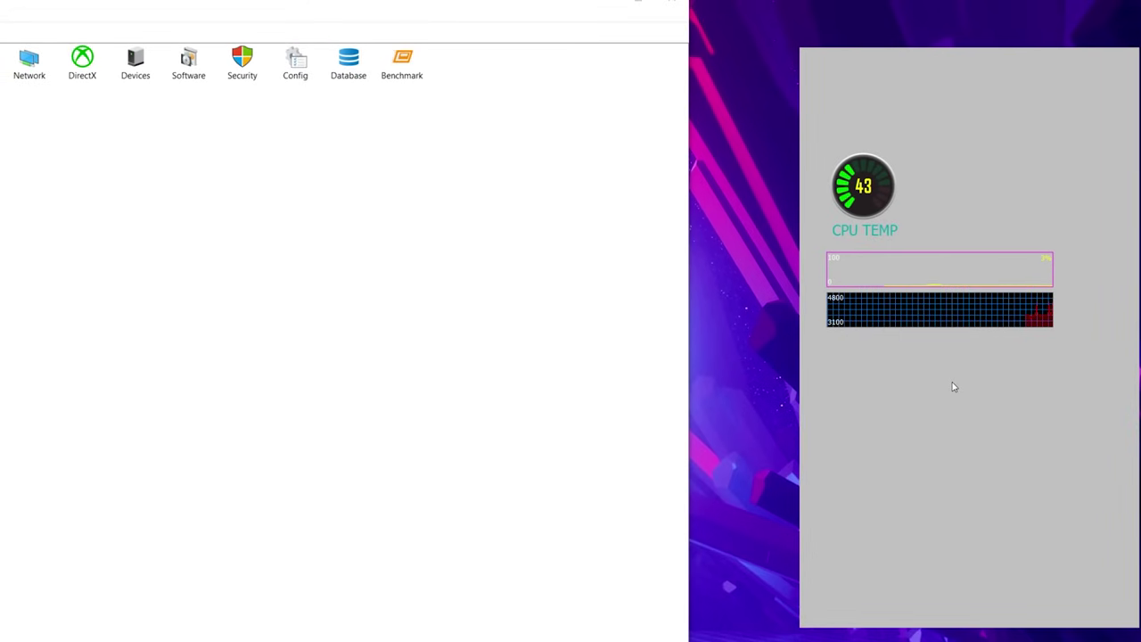
- Examine the sensors available for a new simple sensor item and close the dialogs without adding one
right_click(954, 387)
left_click(993, 402)
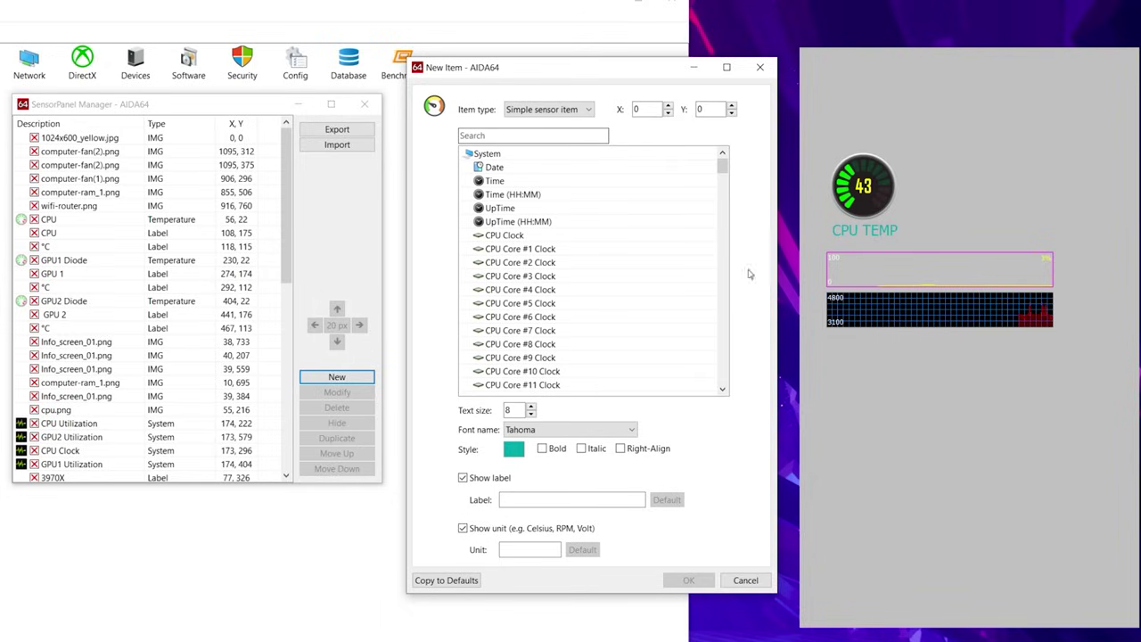
left_click_drag(729, 167, 744, 389)
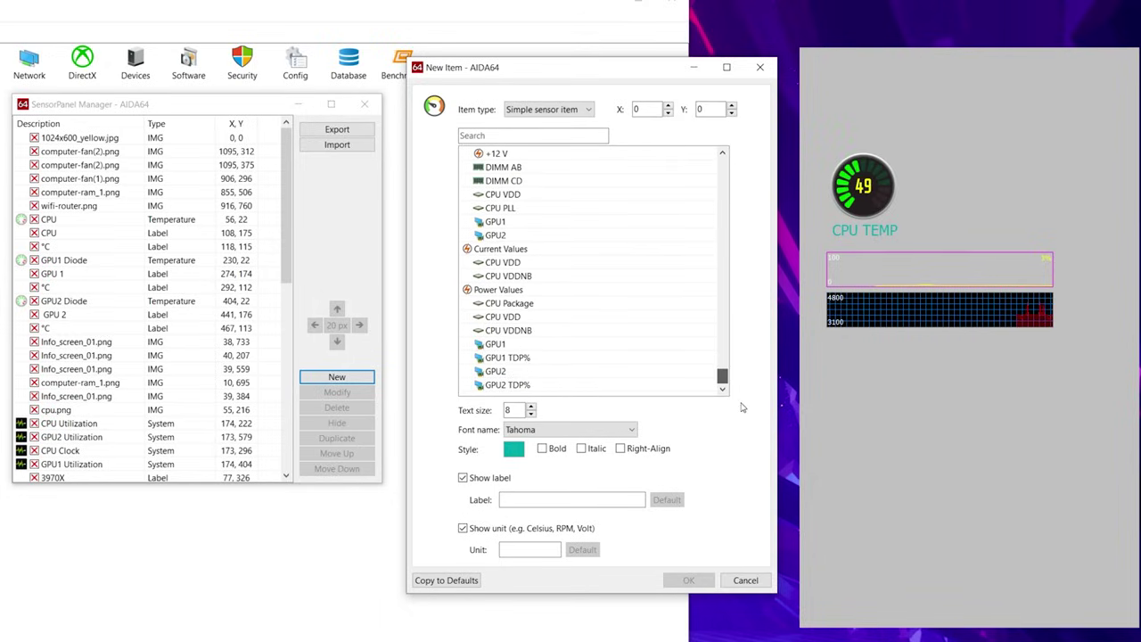
scroll(522, 306, "up", 2)
scroll(521, 223, "up", 8)
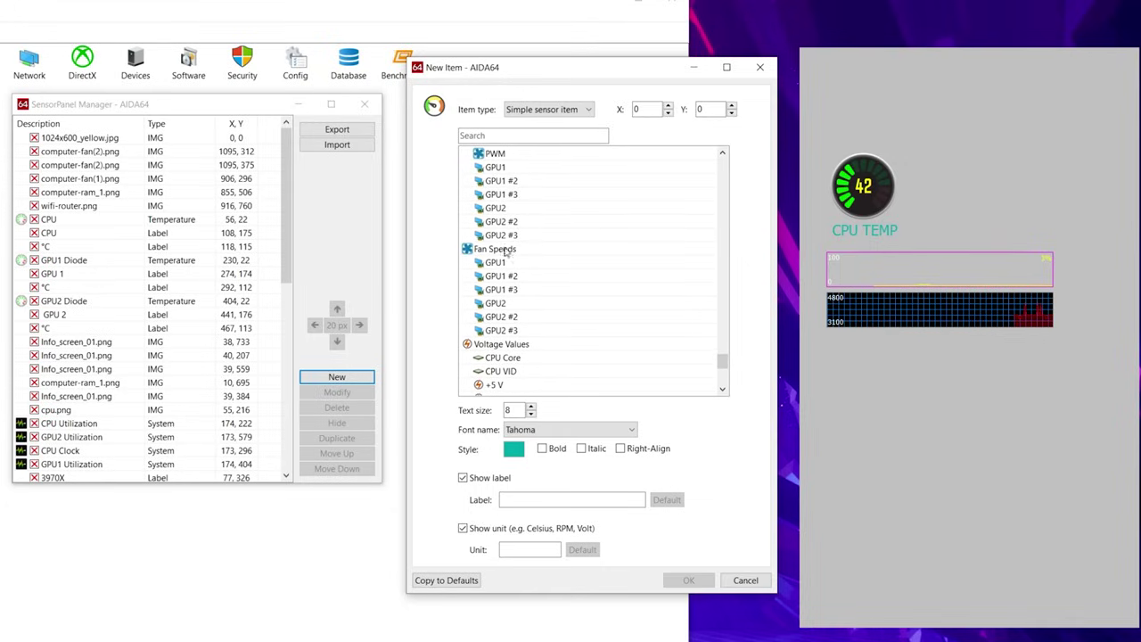
scroll(556, 333, "up", 9)
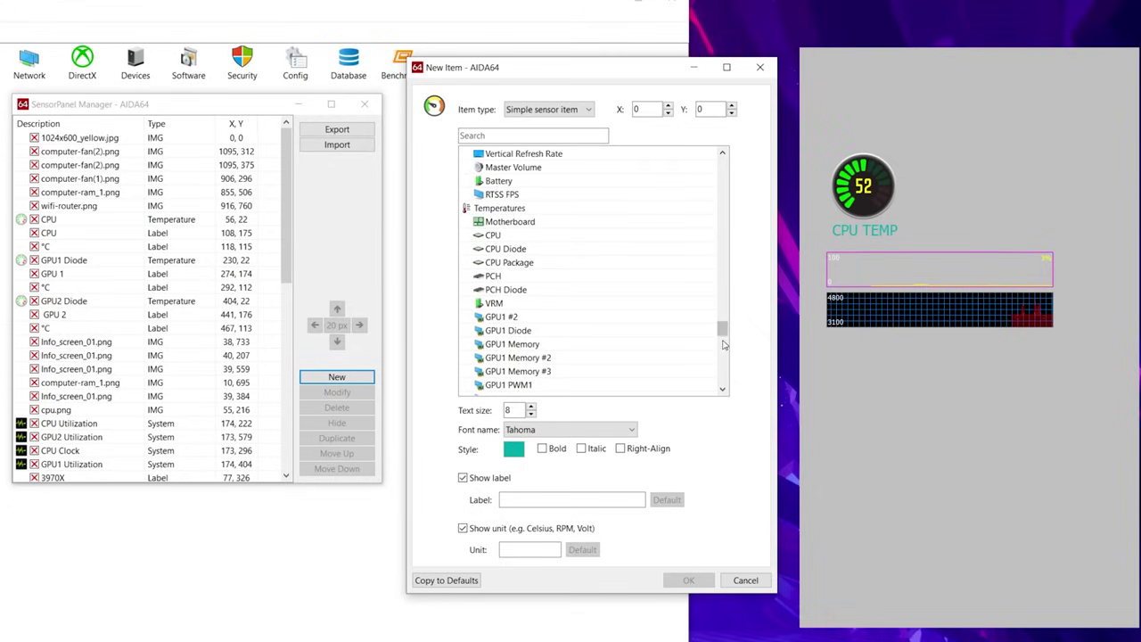
scroll(606, 297, "up", 4)
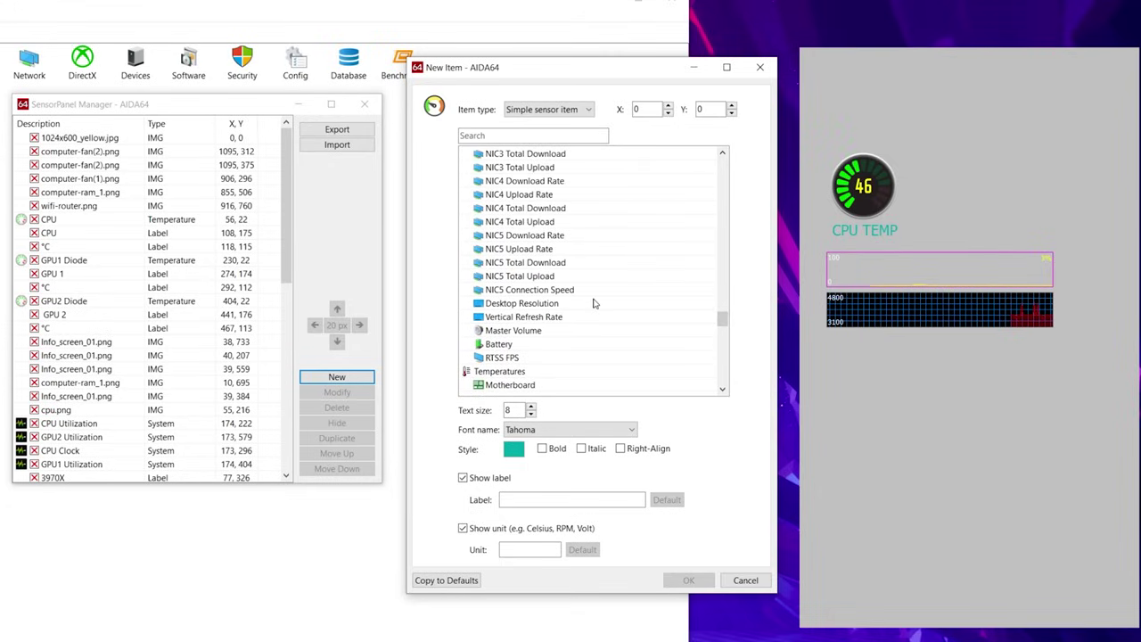
scroll(662, 317, "up", 15)
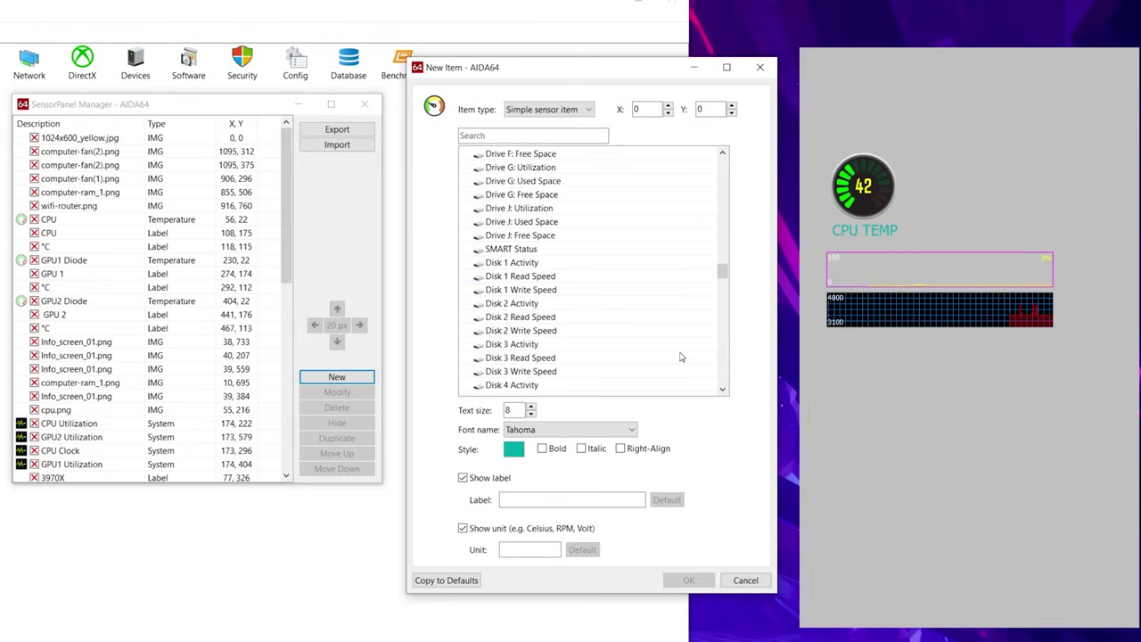
scroll(676, 357, "up", 4)
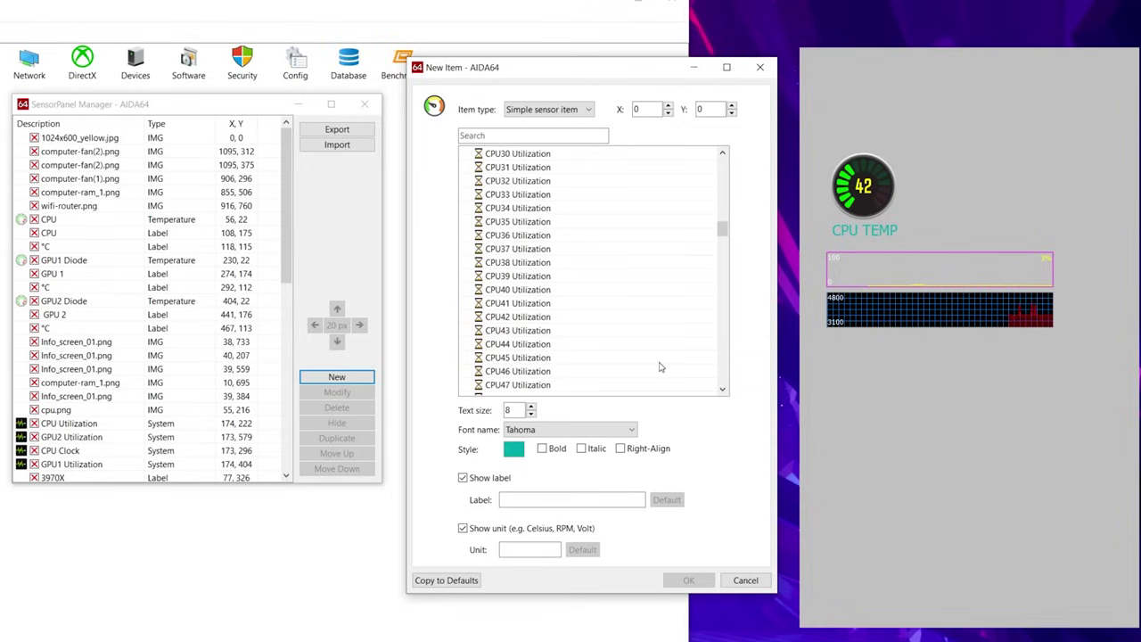
scroll(661, 366, "up", 15)
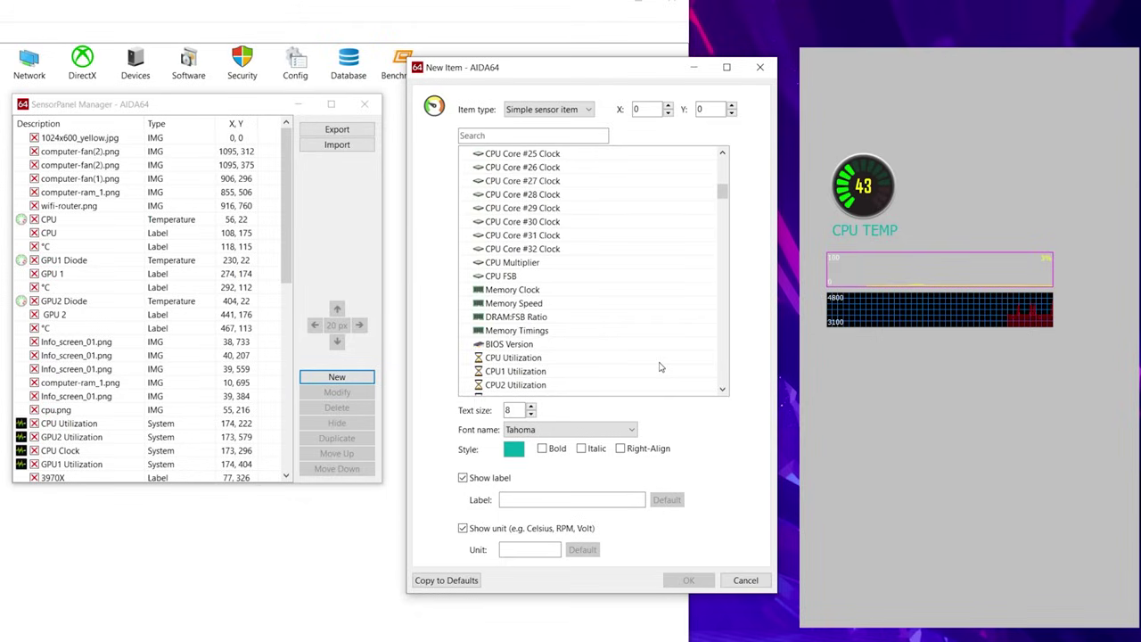
scroll(660, 367, "up", 9)
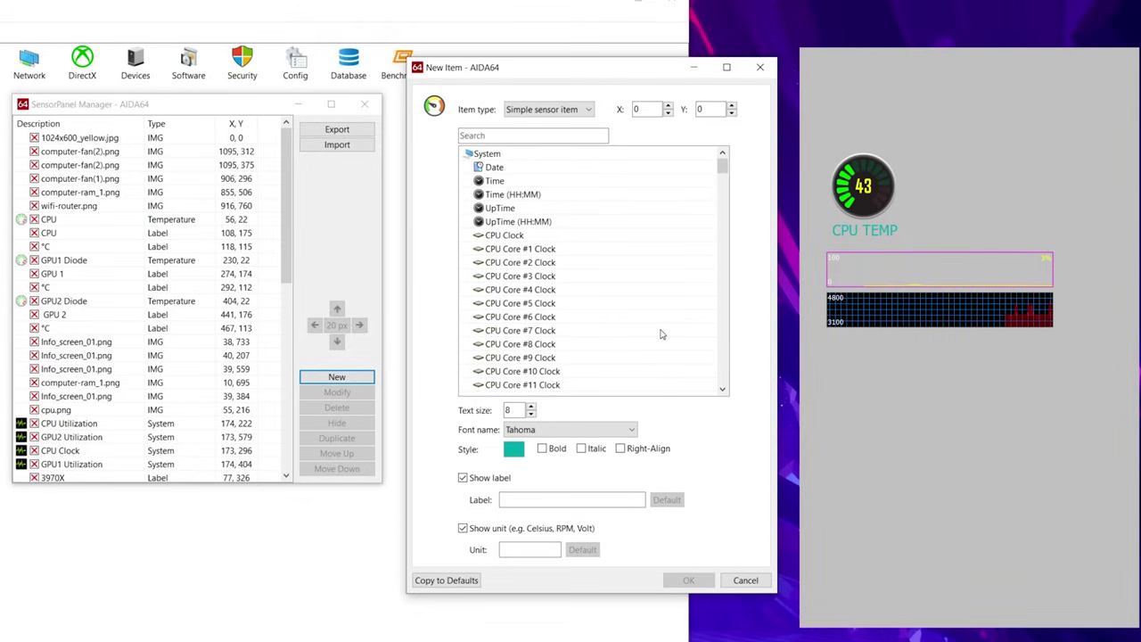
scroll(664, 330, "down", 11)
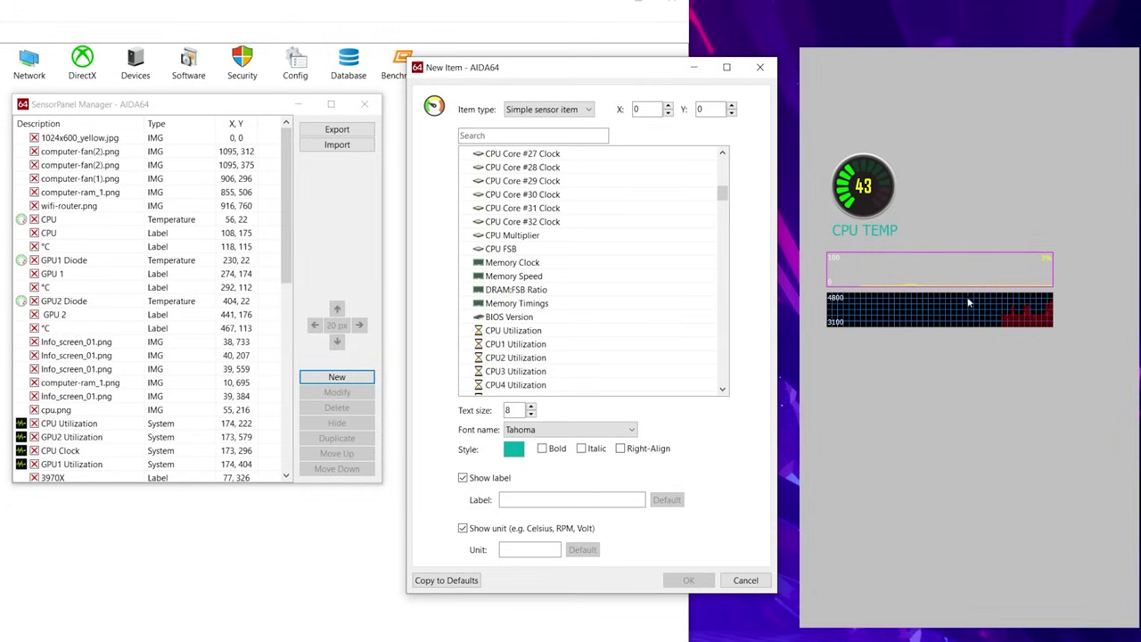
left_click(760, 67)
left_click(364, 103)
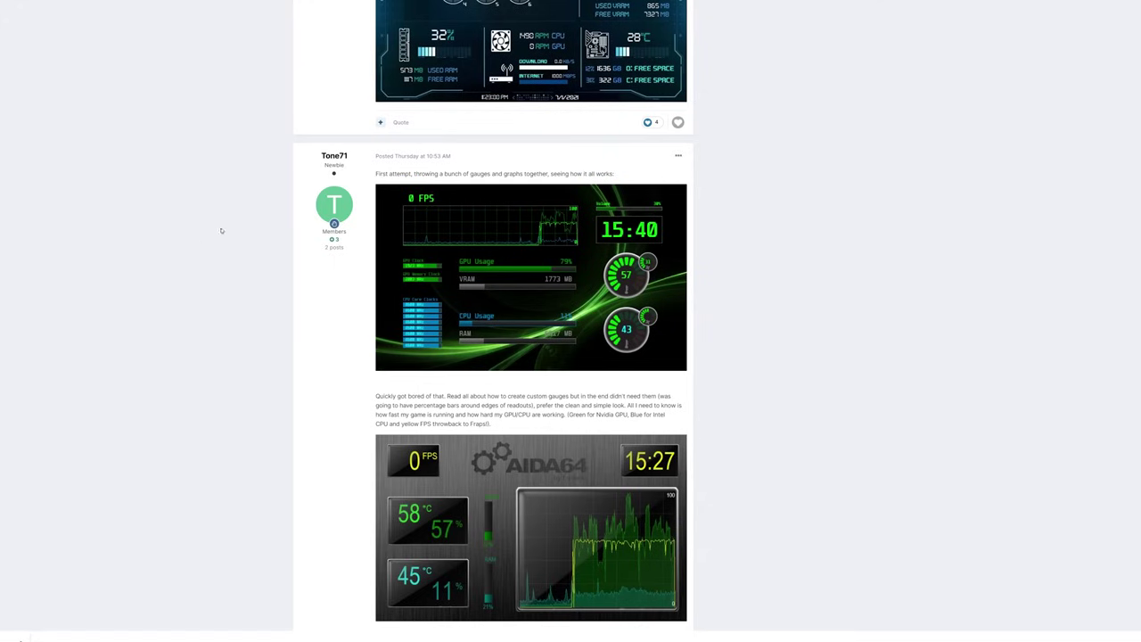
- Browse the forum thread in the web browser for sensor panel designs shared by other members
scroll(250, 222, "up", 3)
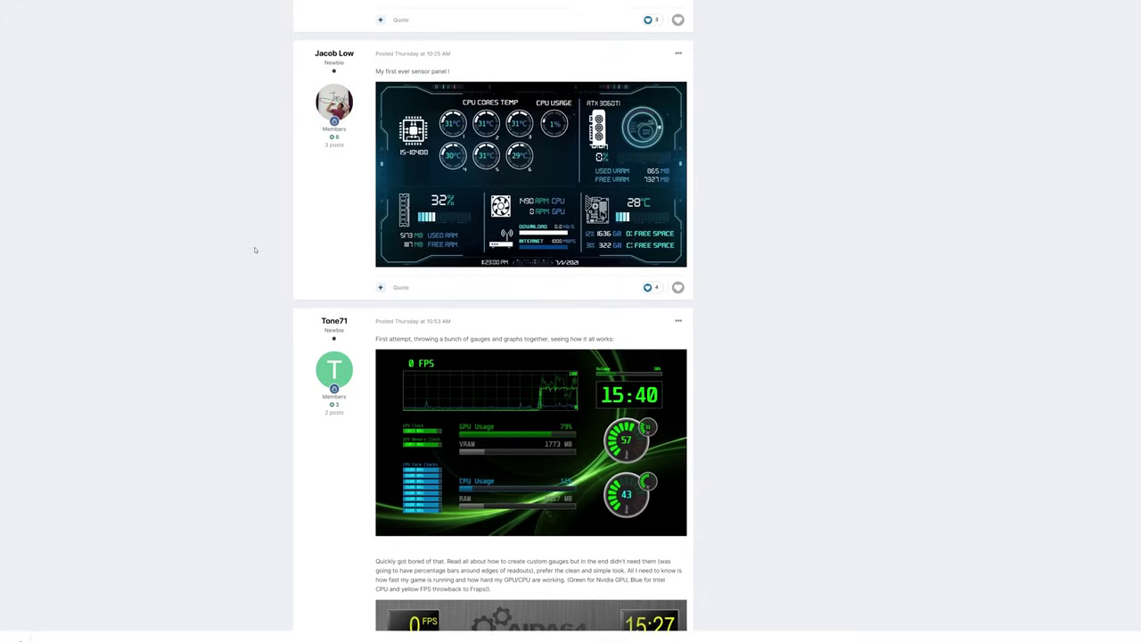
scroll(267, 218, "down", 1)
scroll(270, 216, "down", 8)
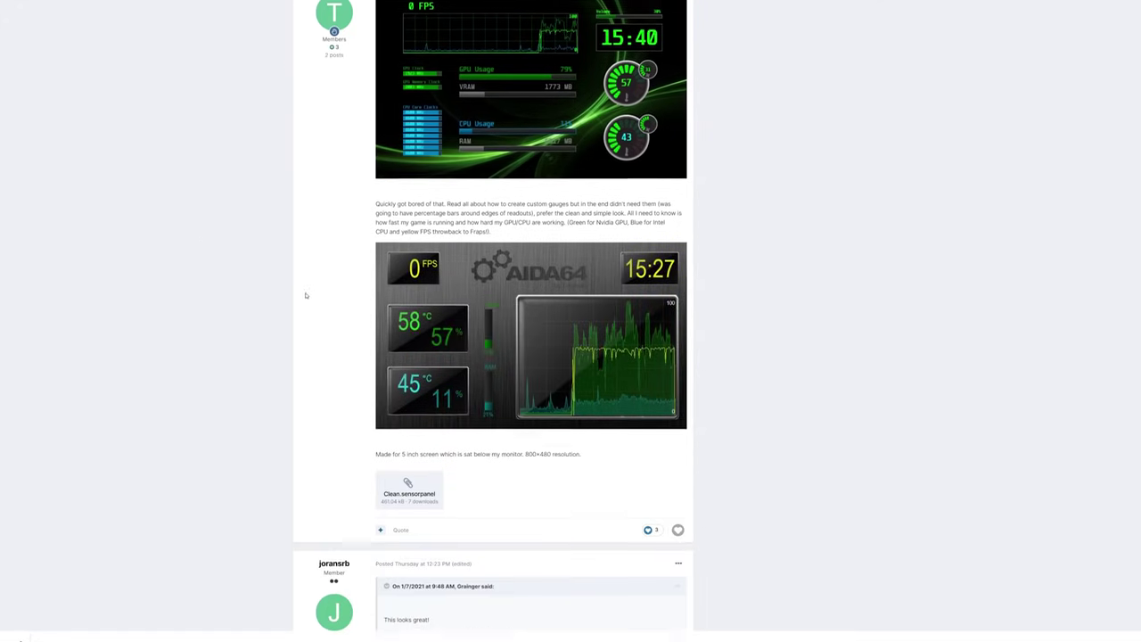
scroll(263, 363, "down", 10)
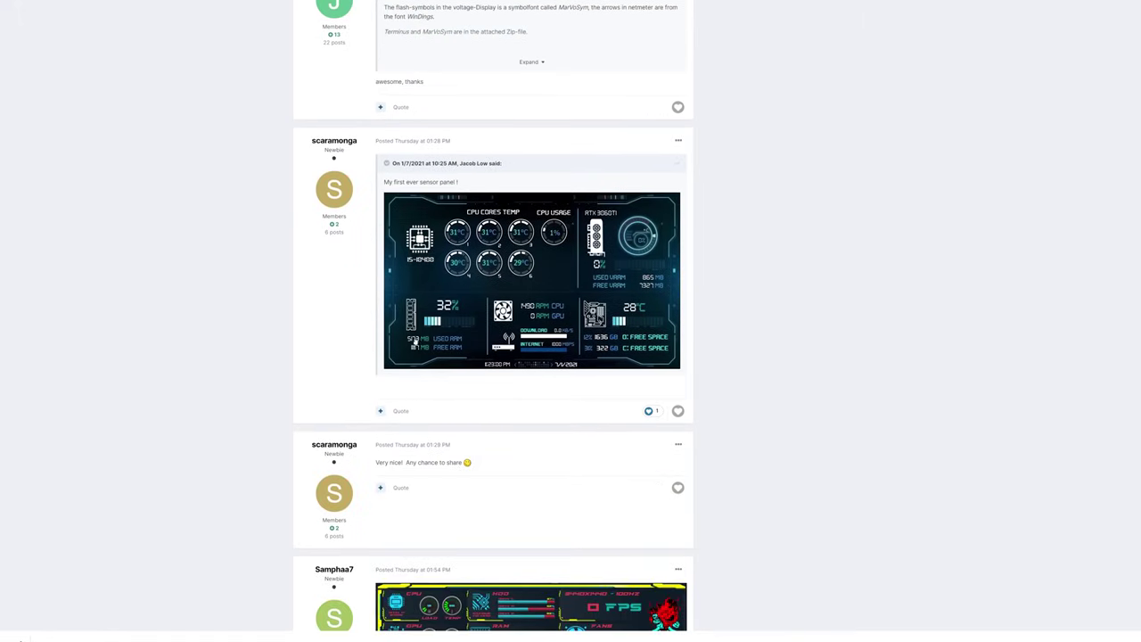
scroll(499, 374, "down", 2)
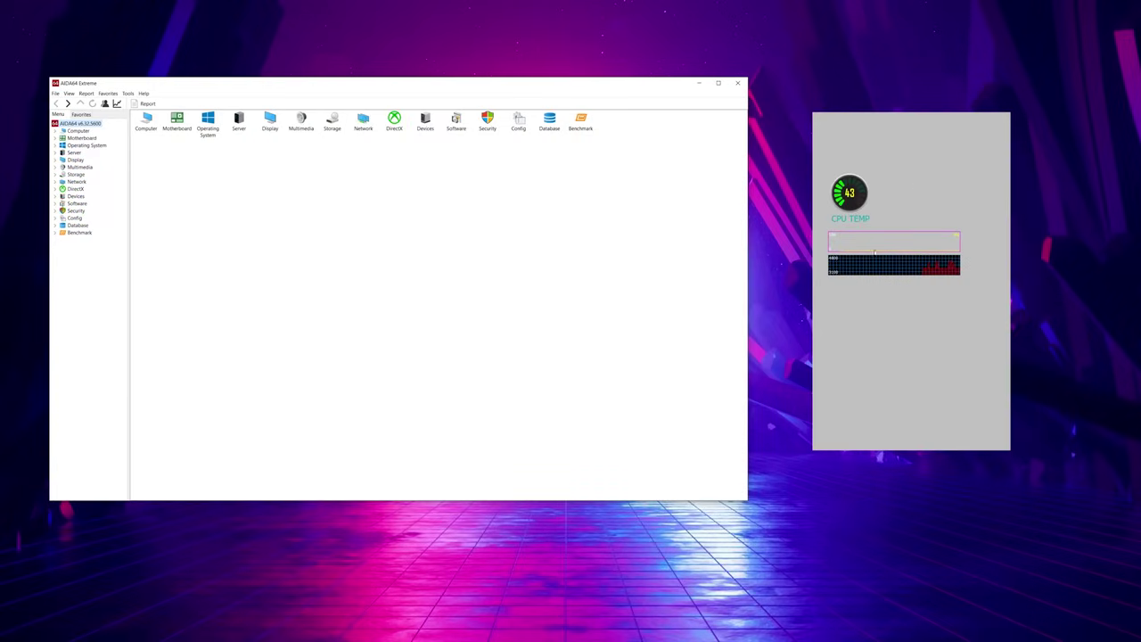
- Switch back to AIDA64 and import 2021-01-10.sensorpanel through the SensorPanel Manager, overwriting the existing panel settings
right_click(879, 332)
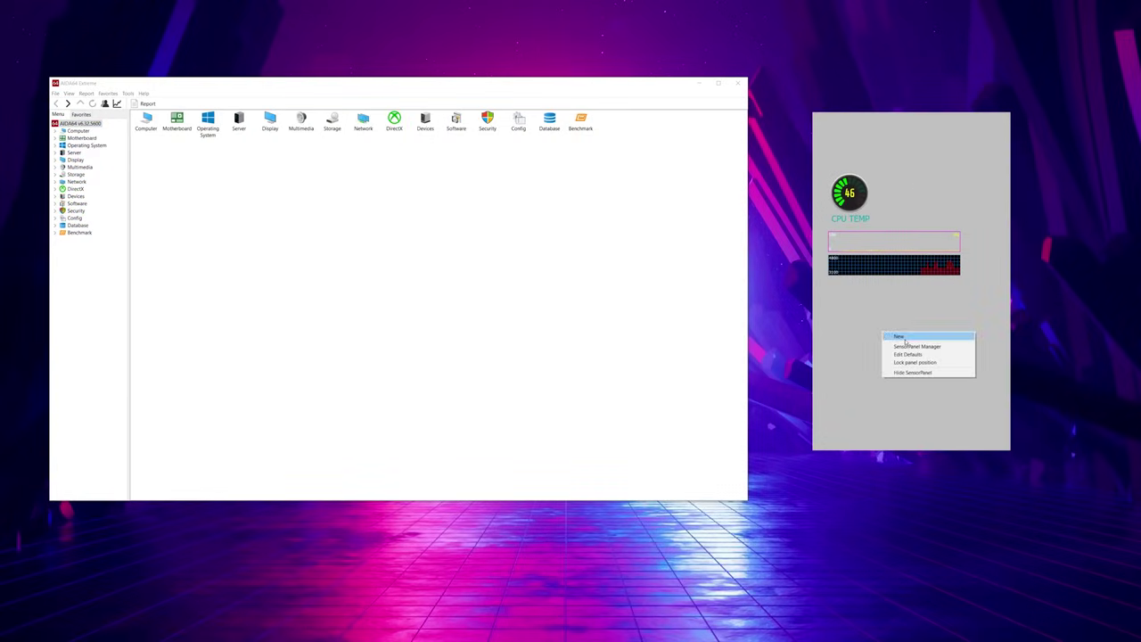
left_click(913, 346)
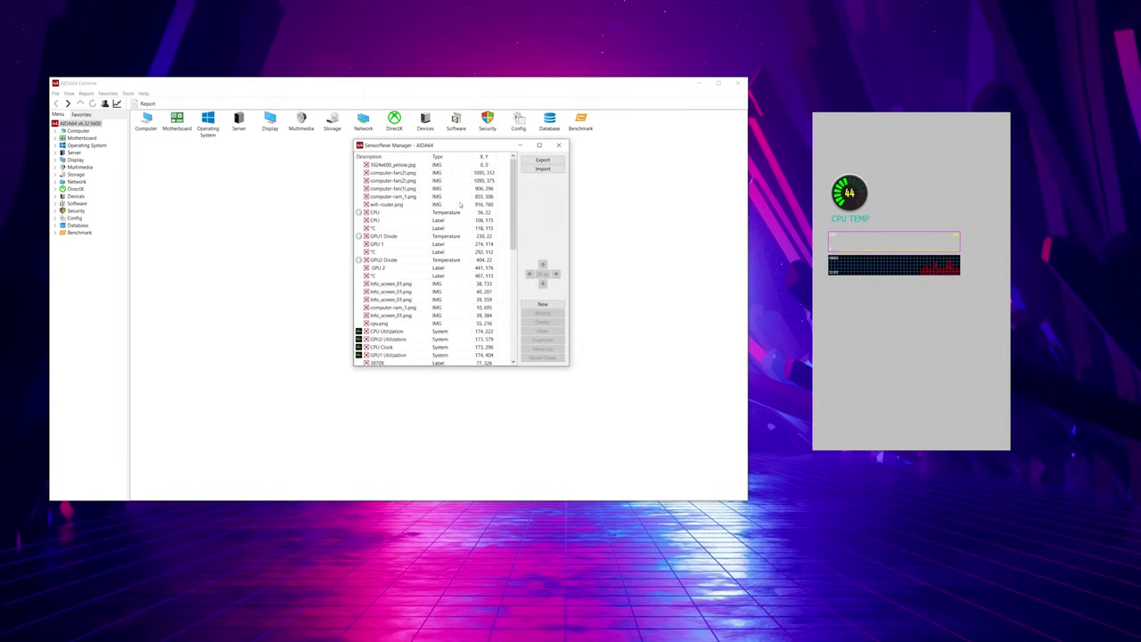
left_click(544, 169)
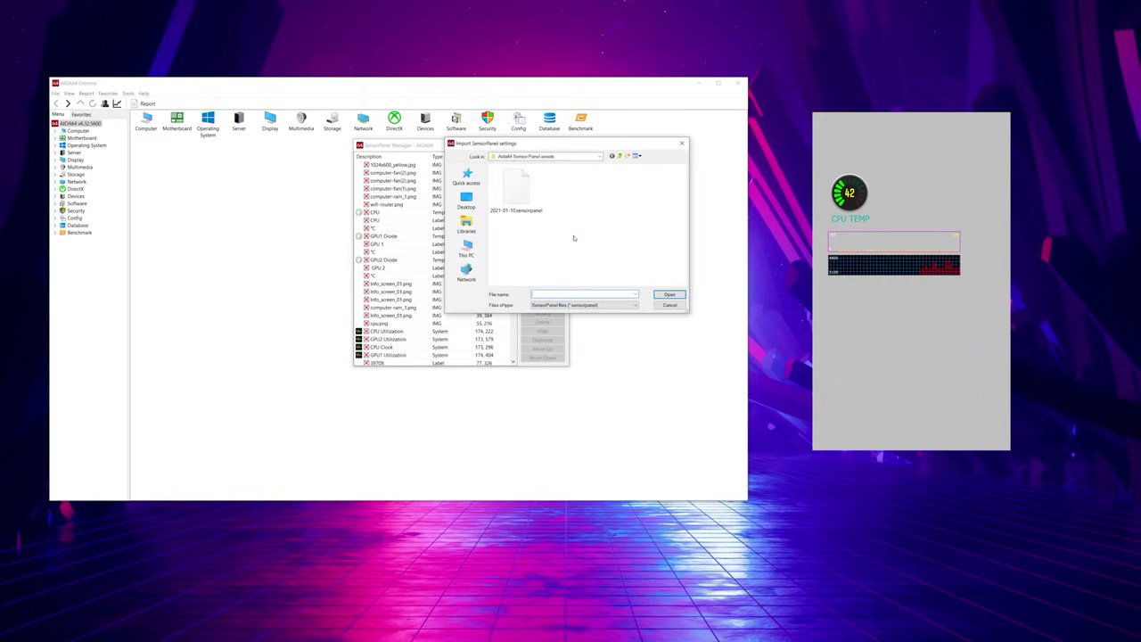
left_click(523, 197)
left_click(669, 294)
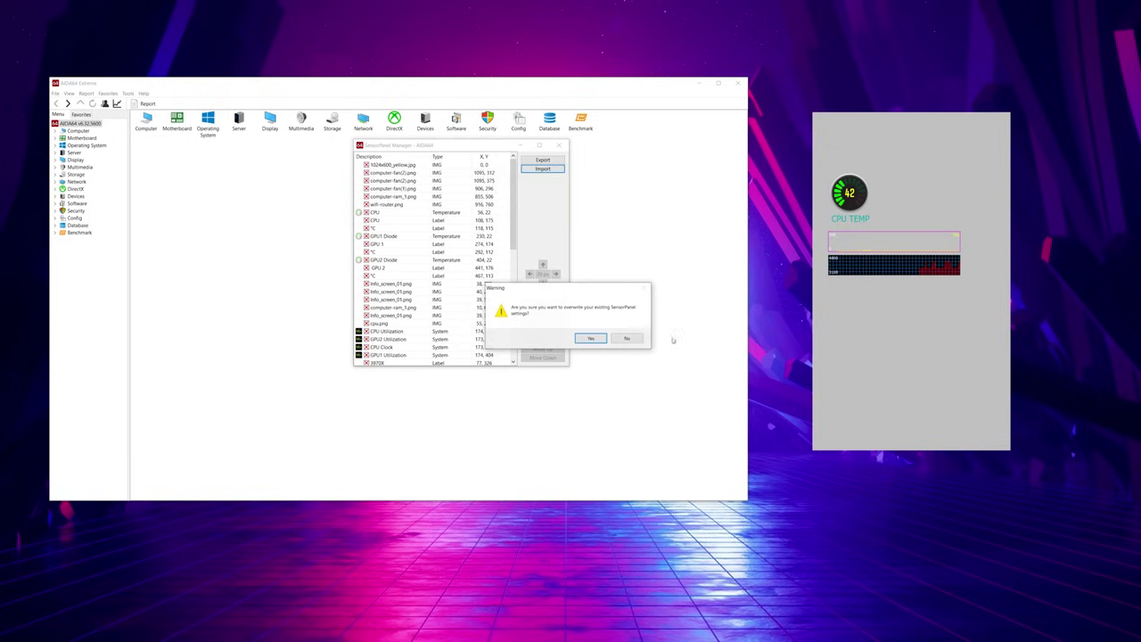
left_click(590, 338)
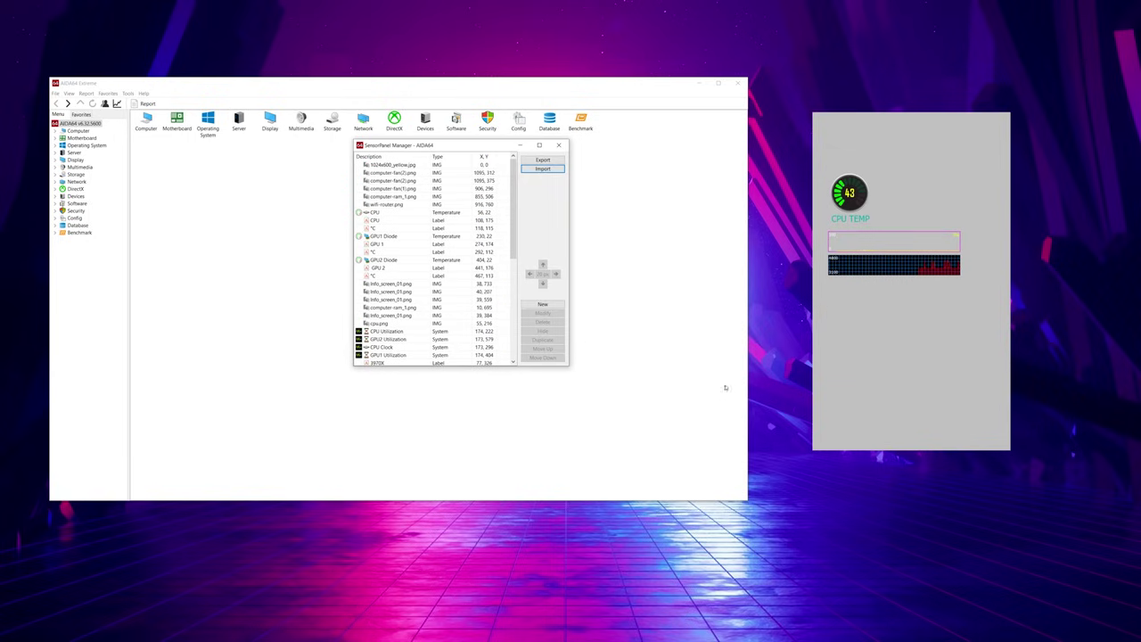